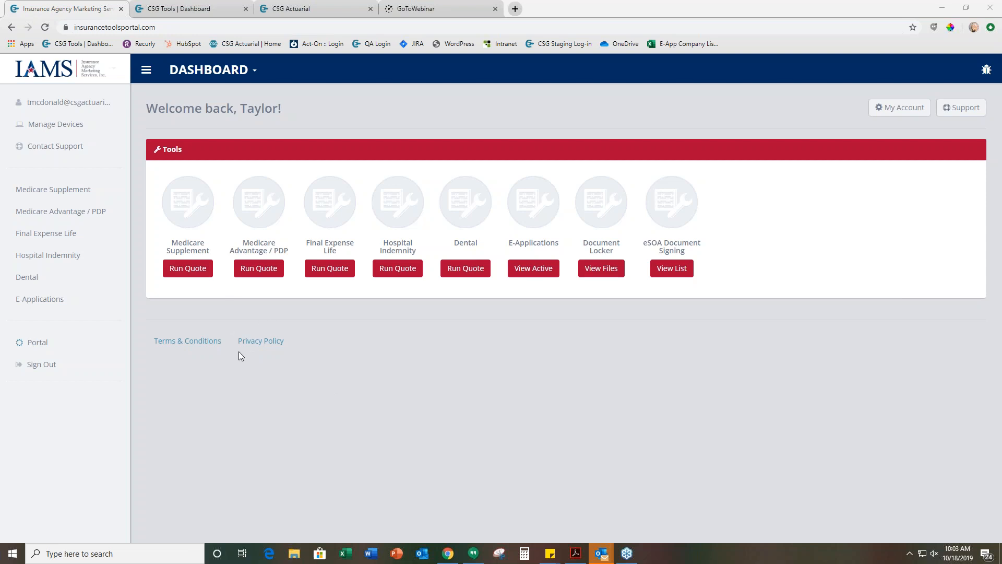
Start a Medicare Supplement quote for zip code 68135 with Plan G, sorted by Price
{"action": "left_click", "coordinate": [176, 273]}
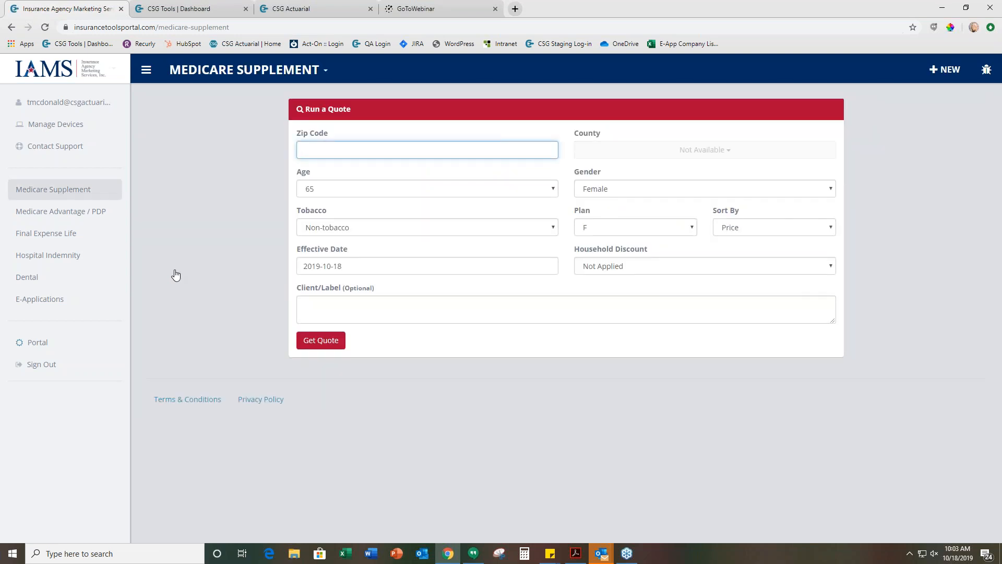
{"action": "type", "text": "68135"}
{"action": "left_click", "coordinate": [595, 223]}
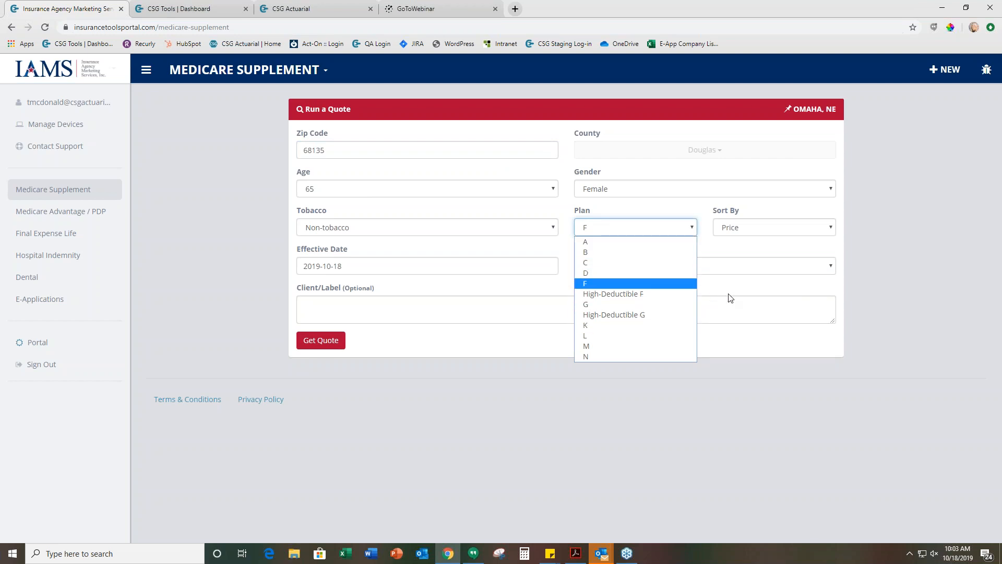
{"action": "left_click", "coordinate": [632, 303]}
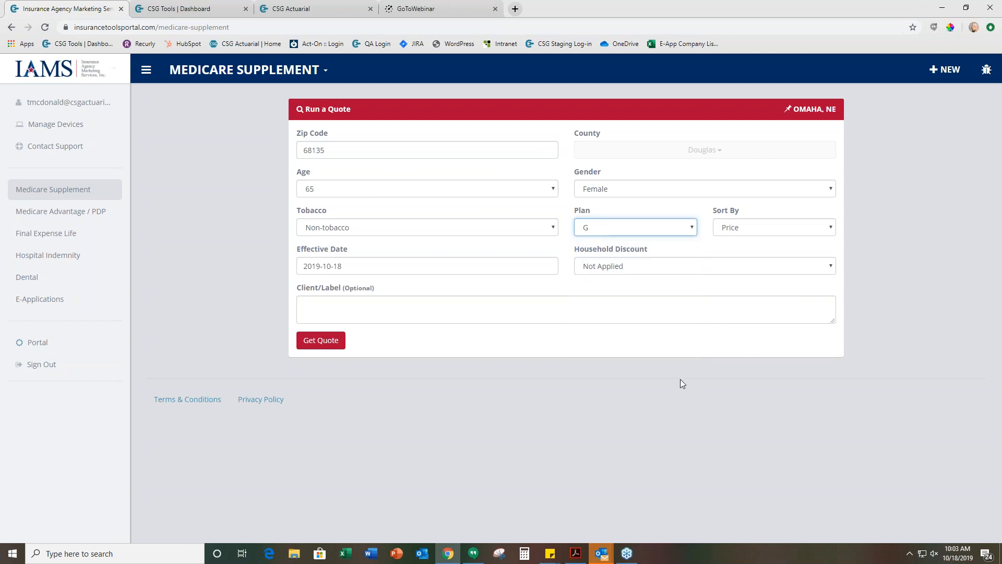
{"action": "left_click", "coordinate": [732, 230]}
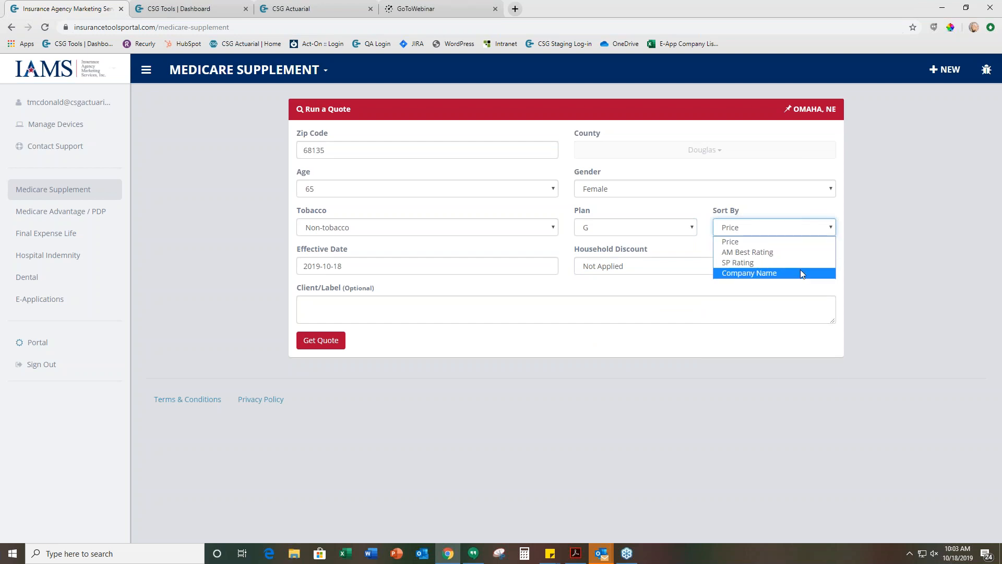
{"action": "left_click", "coordinate": [794, 243]}
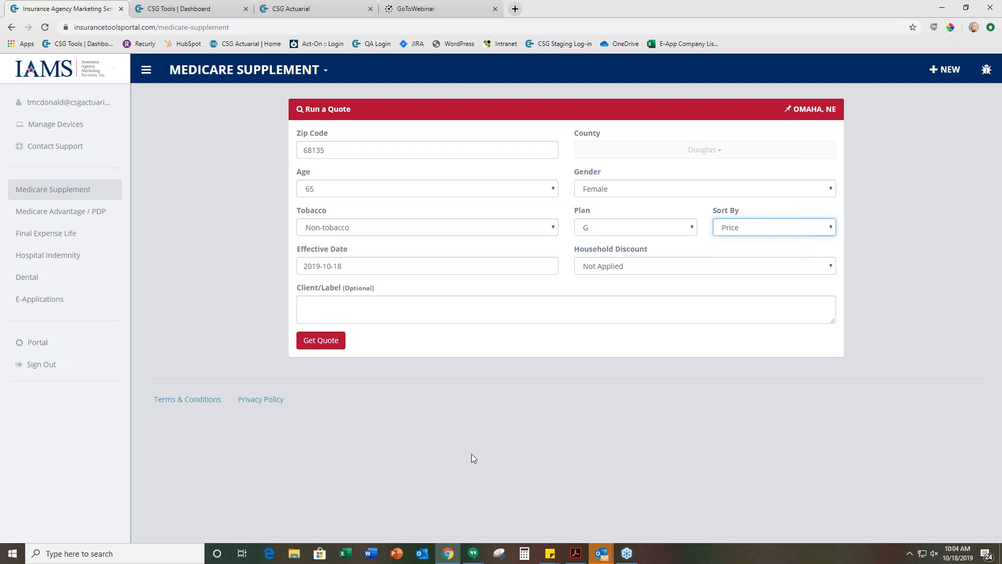
Change the quote's effective date to 2019-11-01 and set it back to 2019-10-18
{"action": "left_click", "coordinate": [342, 263]}
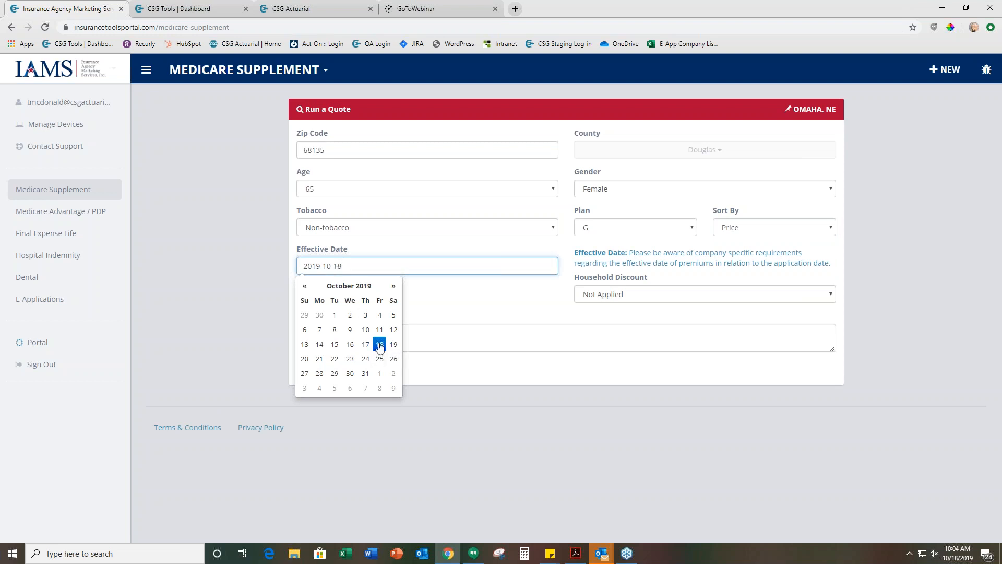
{"action": "left_click", "coordinate": [394, 288]}
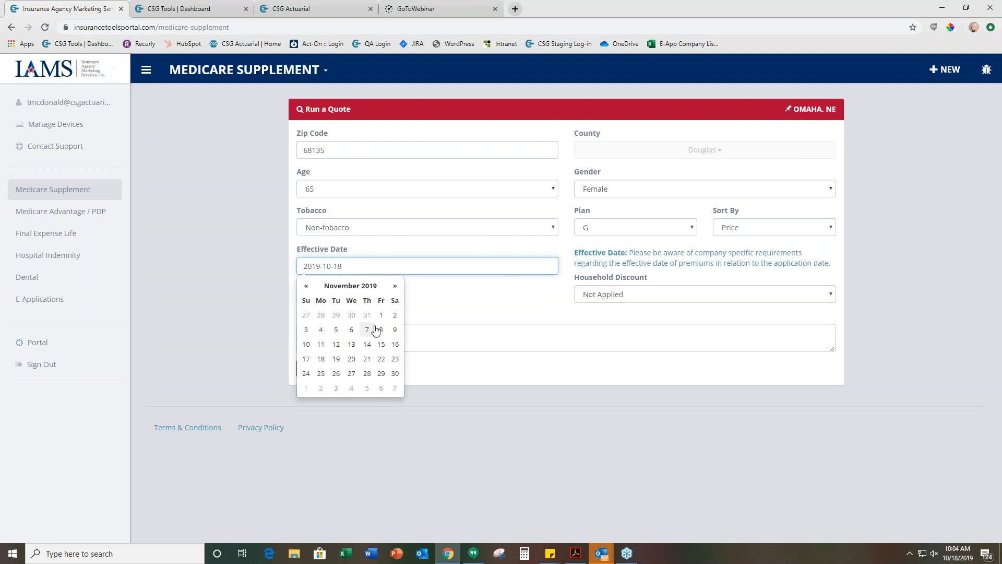
{"action": "left_click", "coordinate": [381, 316]}
{"action": "left_click", "coordinate": [306, 285]}
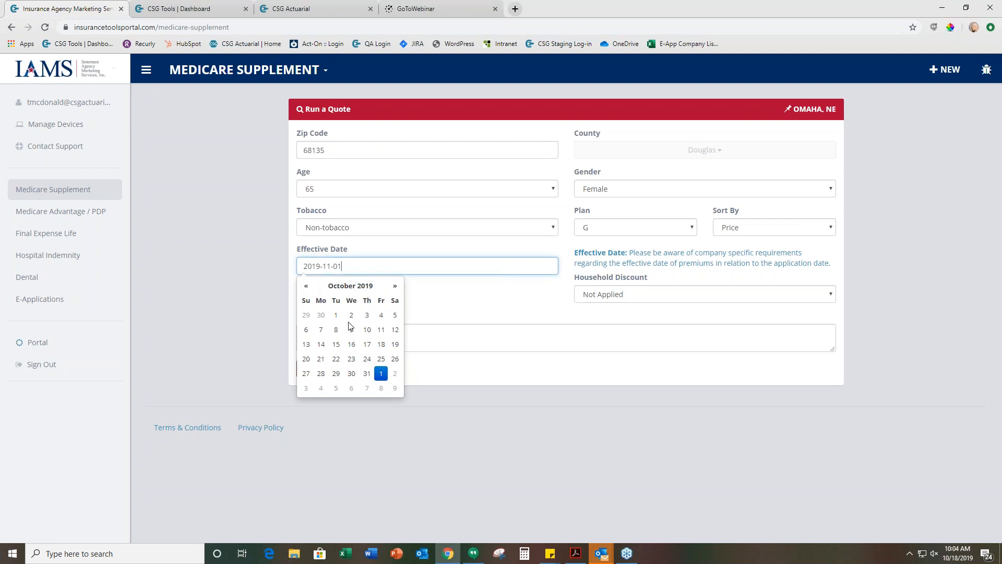
{"action": "left_click", "coordinate": [381, 344]}
{"action": "left_click", "coordinate": [512, 401]}
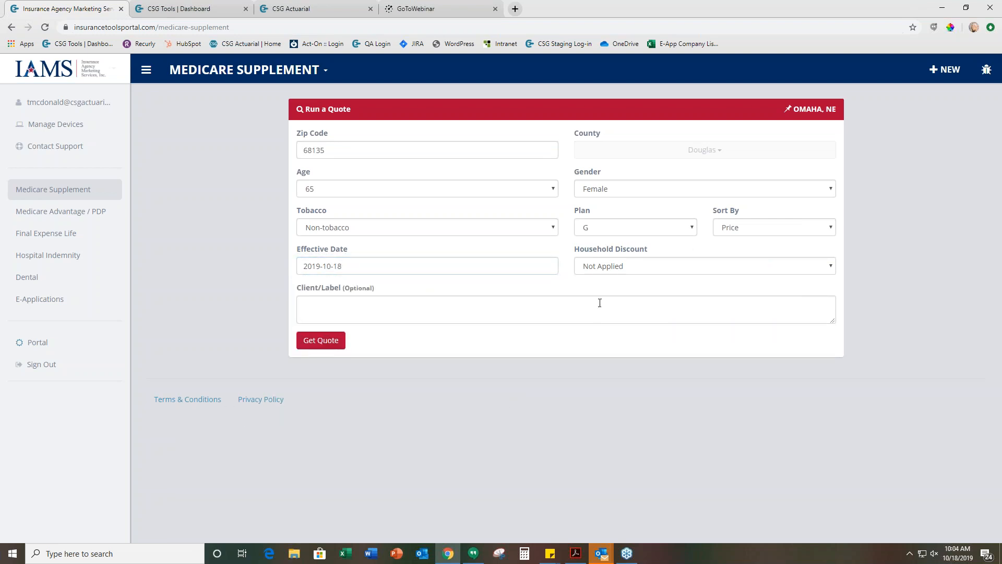
Keep the household discount as Not Applied and run the quote with the client label "IAMS Client"
{"action": "left_click", "coordinate": [624, 272]}
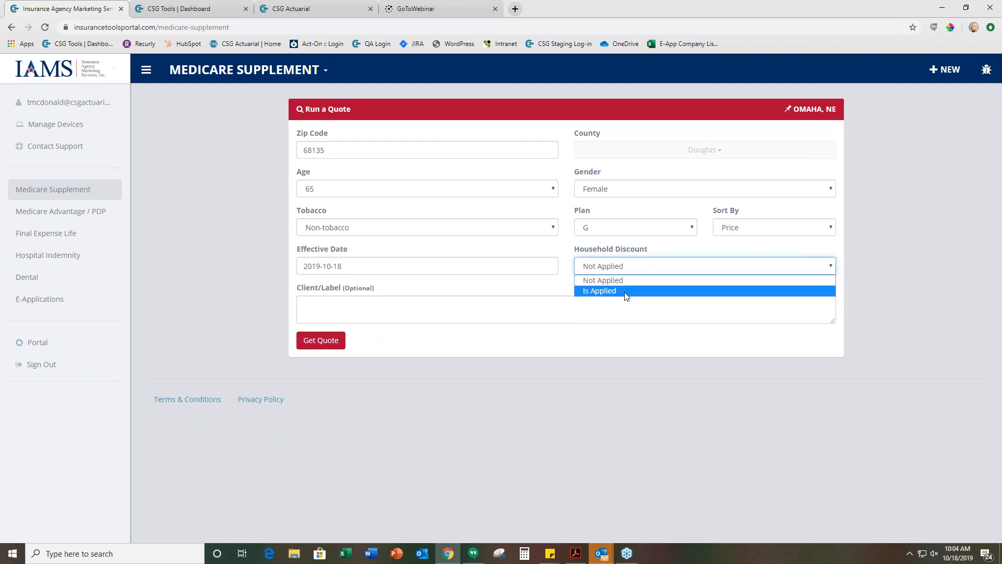
{"action": "left_click", "coordinate": [634, 281]}
{"action": "left_click", "coordinate": [893, 285]}
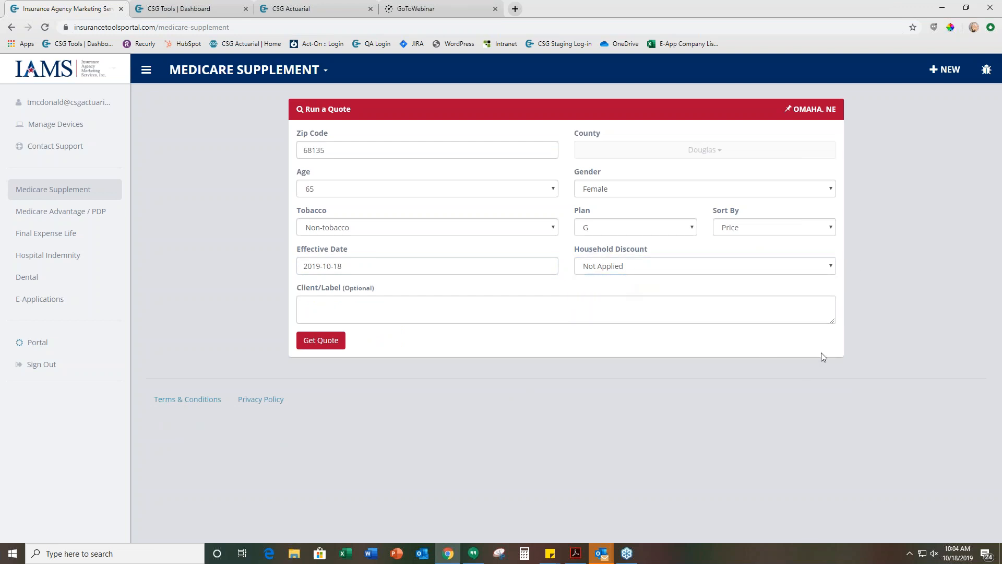
{"action": "left_click", "coordinate": [319, 307]}
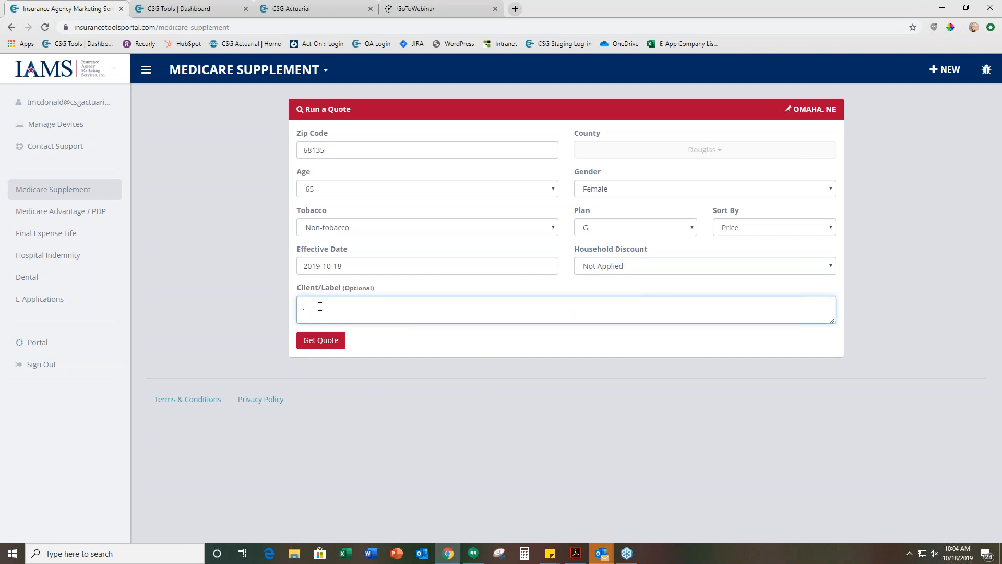
{"action": "type", "text": "IAMS Client"}
{"action": "left_click", "coordinate": [343, 451]}
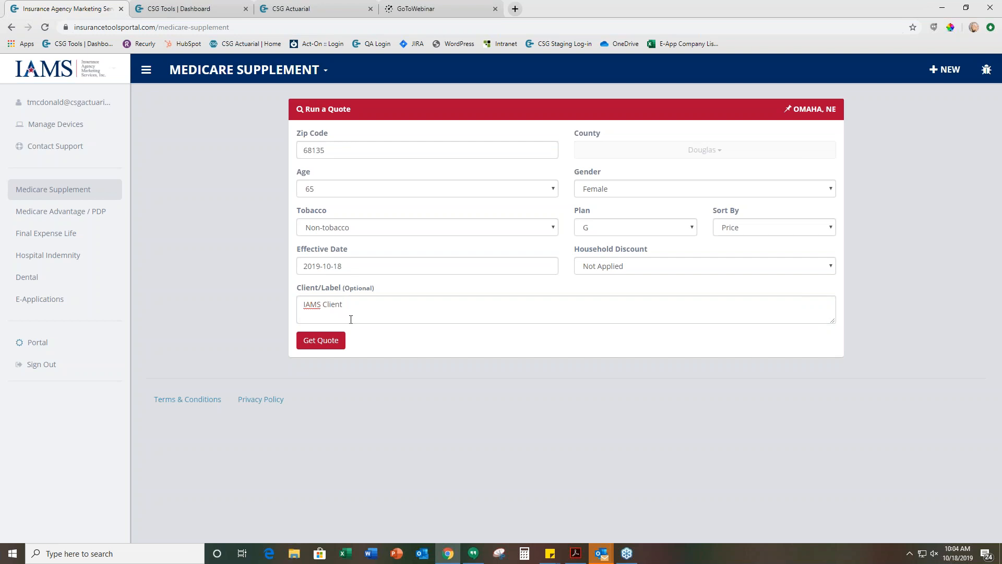
{"action": "left_click", "coordinate": [327, 340]}
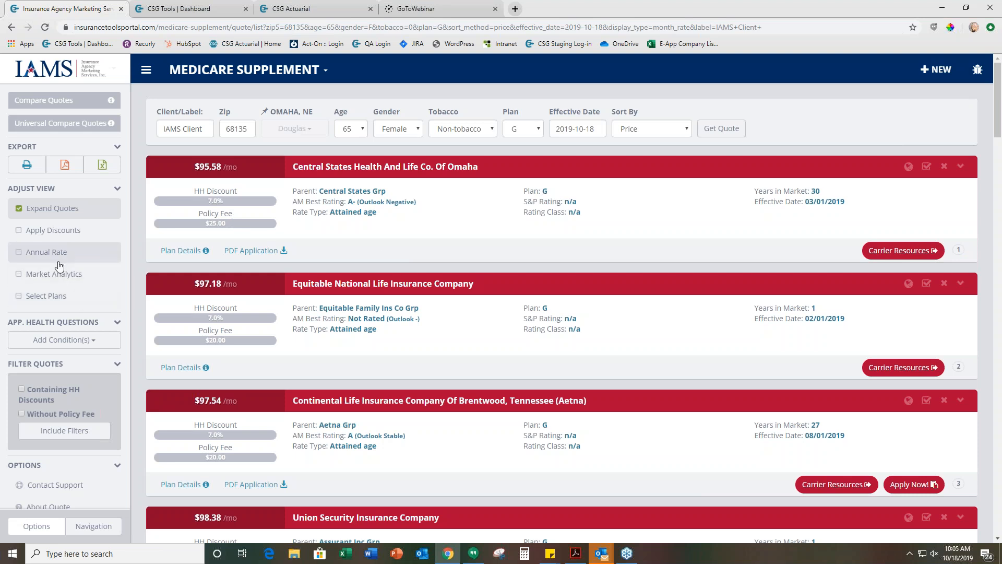
Show Market Analytics for the quotes and review the carriers' age increases, increase history and market data
{"action": "left_click", "coordinate": [62, 282]}
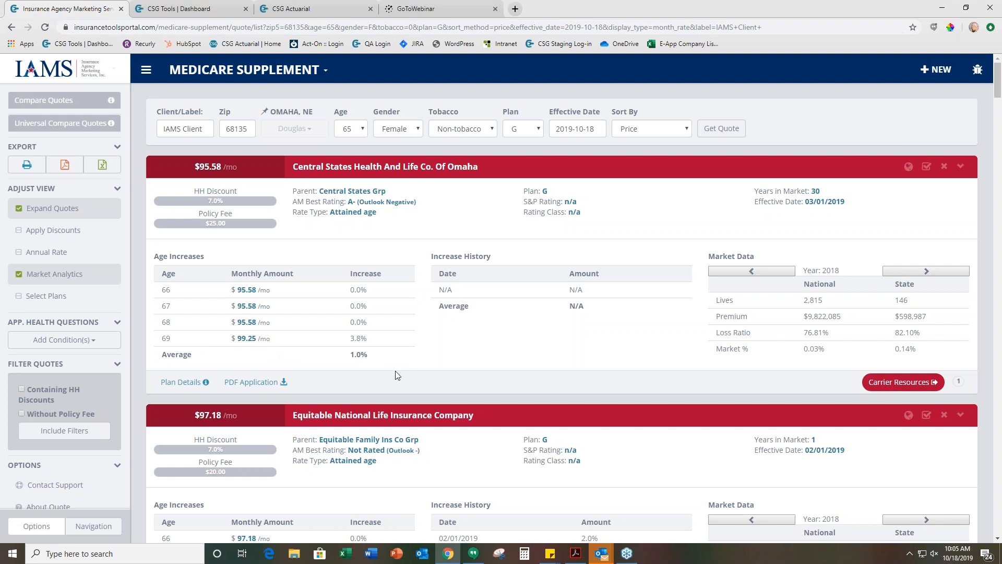
{"action": "scroll", "coordinate": [396, 376], "scroll_direction": "down", "scroll_amount": 6}
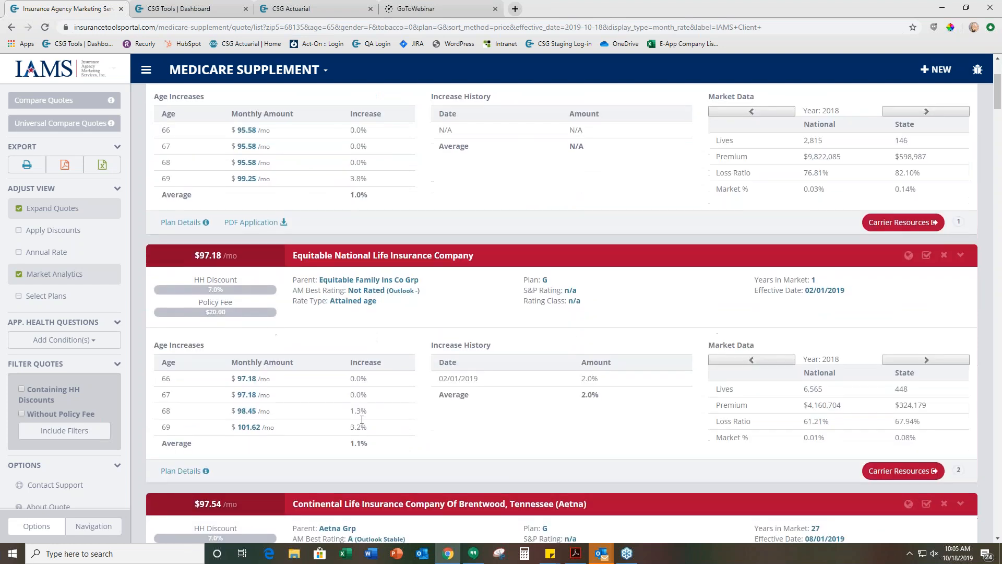
{"action": "scroll", "coordinate": [357, 396], "scroll_direction": "down", "scroll_amount": 1}
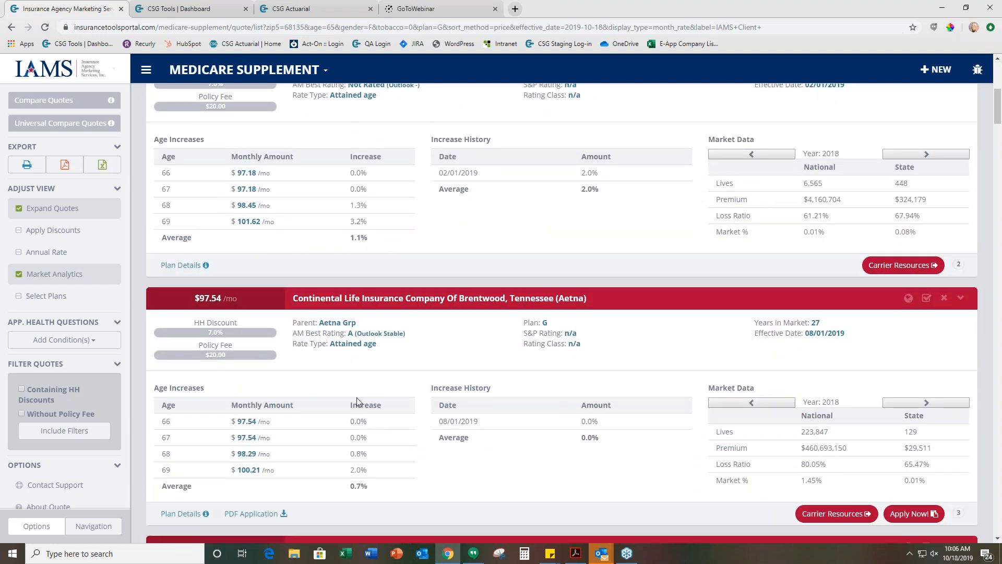
{"action": "scroll", "coordinate": [356, 397], "scroll_direction": "up", "scroll_amount": 6}
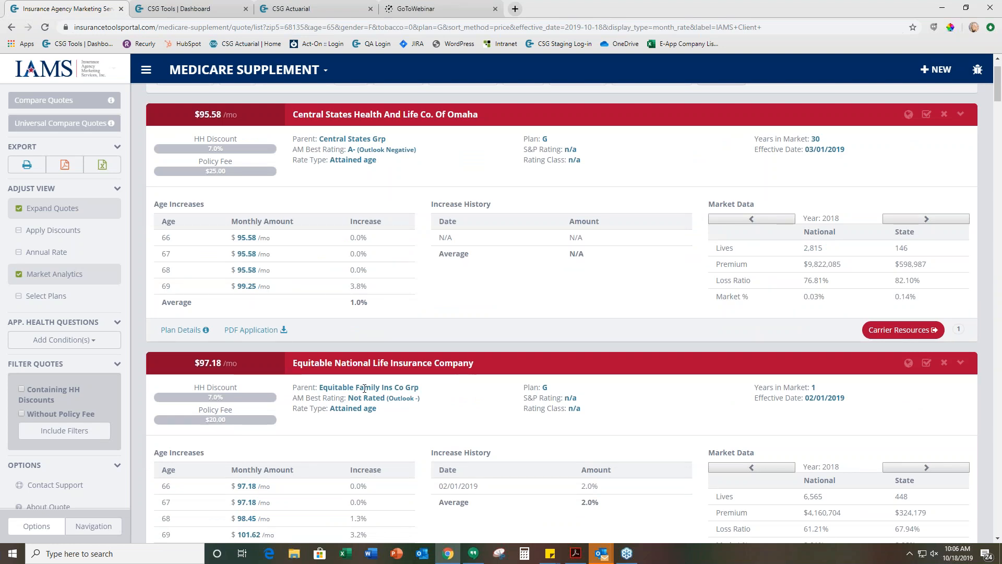
{"action": "scroll", "coordinate": [484, 335], "scroll_direction": "up", "scroll_amount": 1}
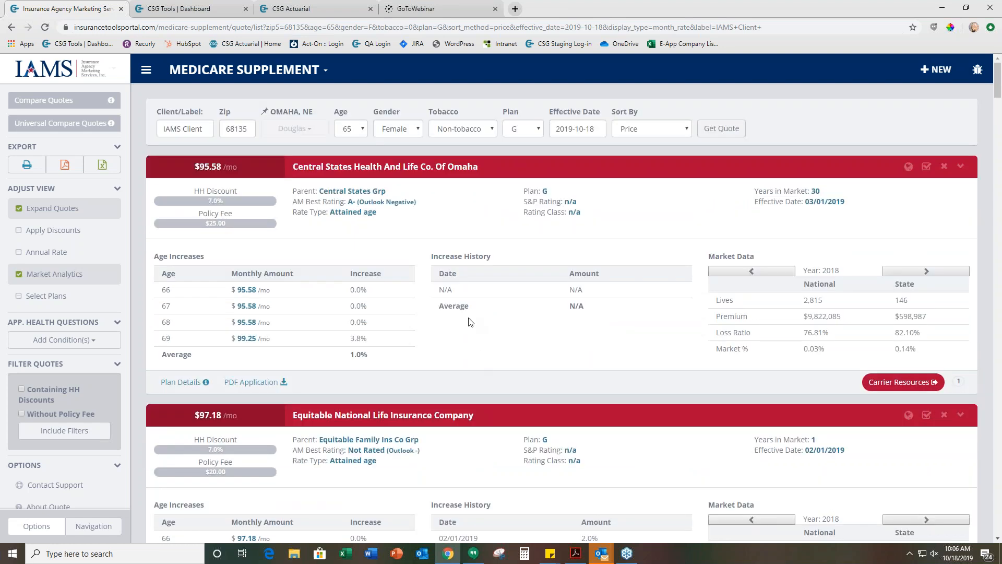
{"action": "scroll", "coordinate": [546, 435], "scroll_direction": "down", "scroll_amount": 1}
{"action": "scroll", "coordinate": [505, 441], "scroll_direction": "down", "scroll_amount": 2}
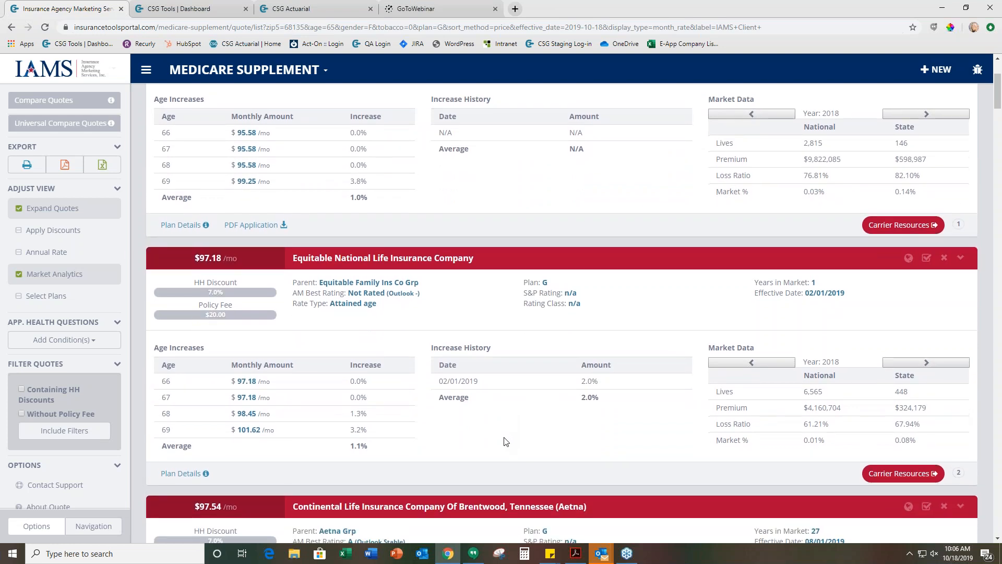
{"action": "scroll", "coordinate": [506, 442], "scroll_direction": "down", "scroll_amount": 4}
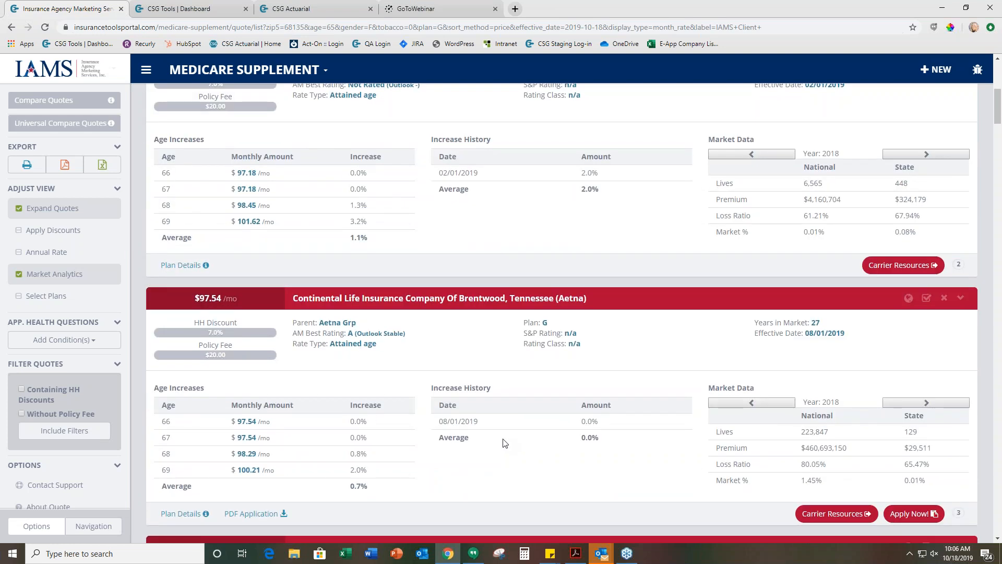
{"action": "scroll", "coordinate": [497, 441], "scroll_direction": "down", "scroll_amount": 7}
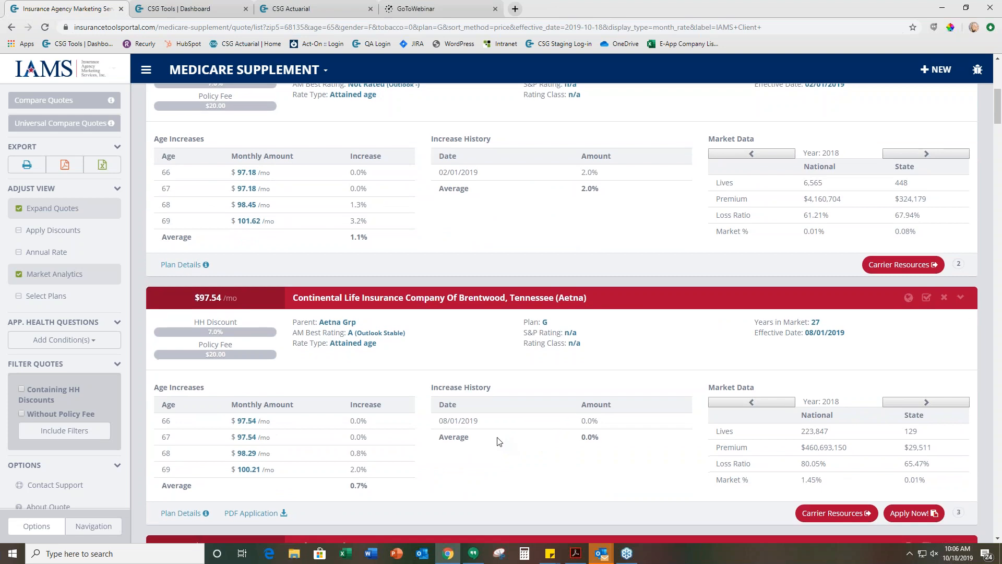
{"action": "scroll", "coordinate": [497, 441], "scroll_direction": "down", "scroll_amount": 2}
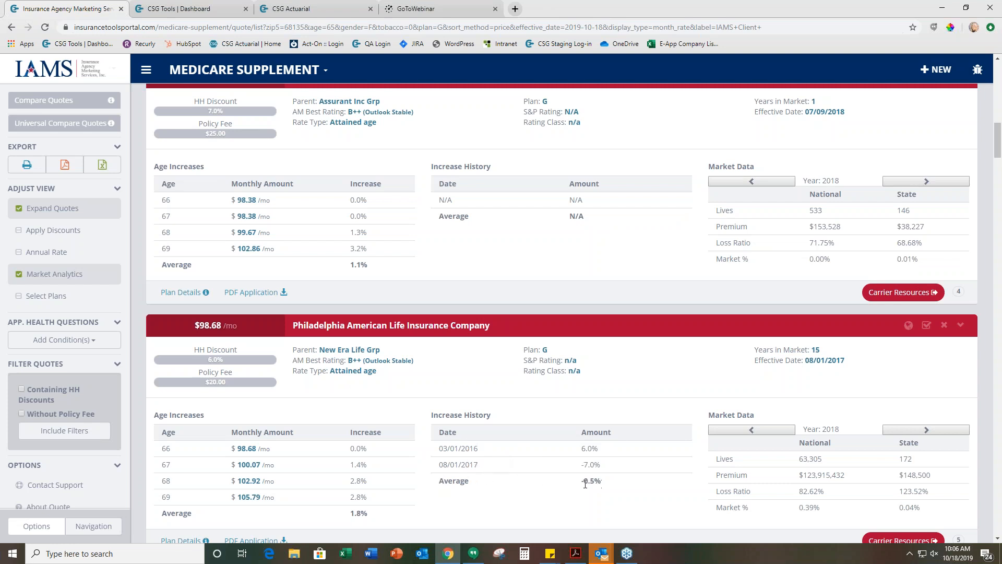
{"action": "scroll", "coordinate": [504, 460], "scroll_direction": "up", "scroll_amount": 7}
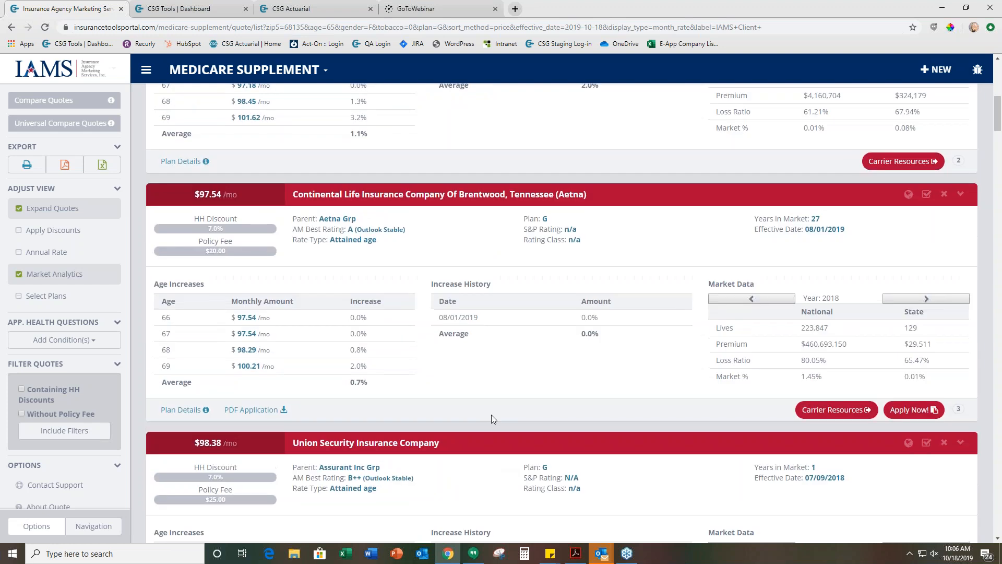
{"action": "scroll", "coordinate": [493, 417], "scroll_direction": "up", "scroll_amount": 9}
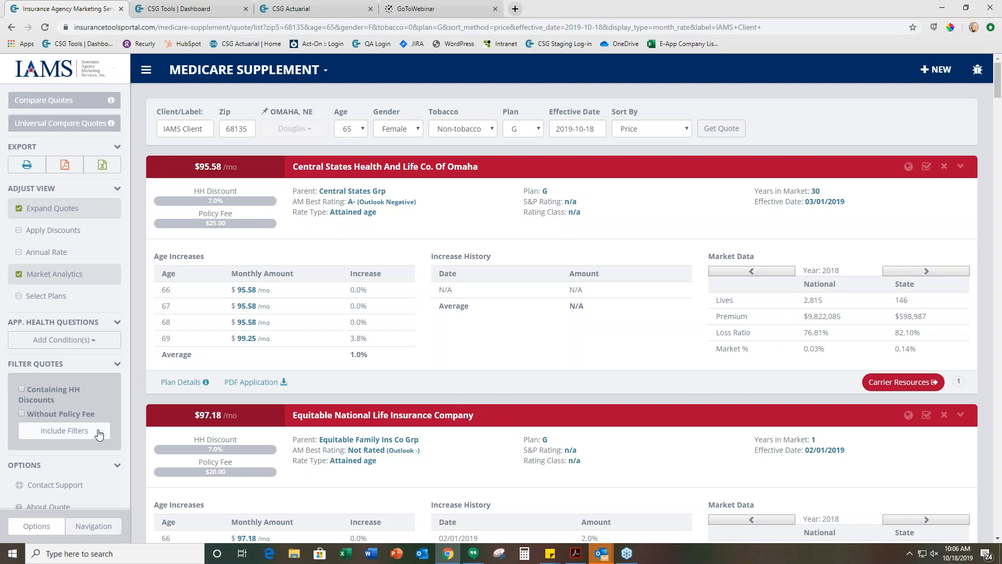
Read the About Quote explanations of the rate increase and market data terms, and close them
{"action": "scroll", "coordinate": [89, 436], "scroll_direction": "down", "scroll_amount": 2}
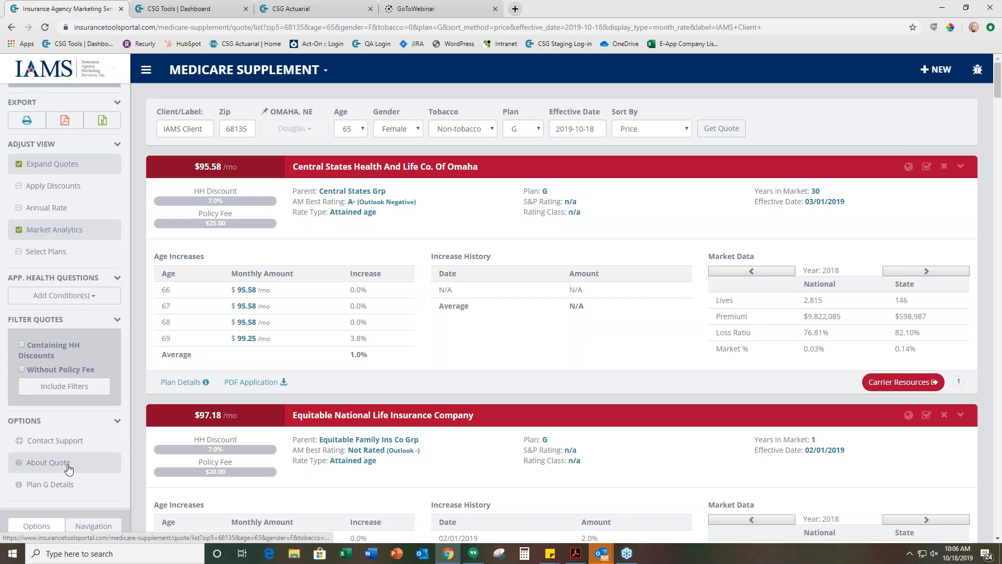
{"action": "left_click", "coordinate": [66, 469]}
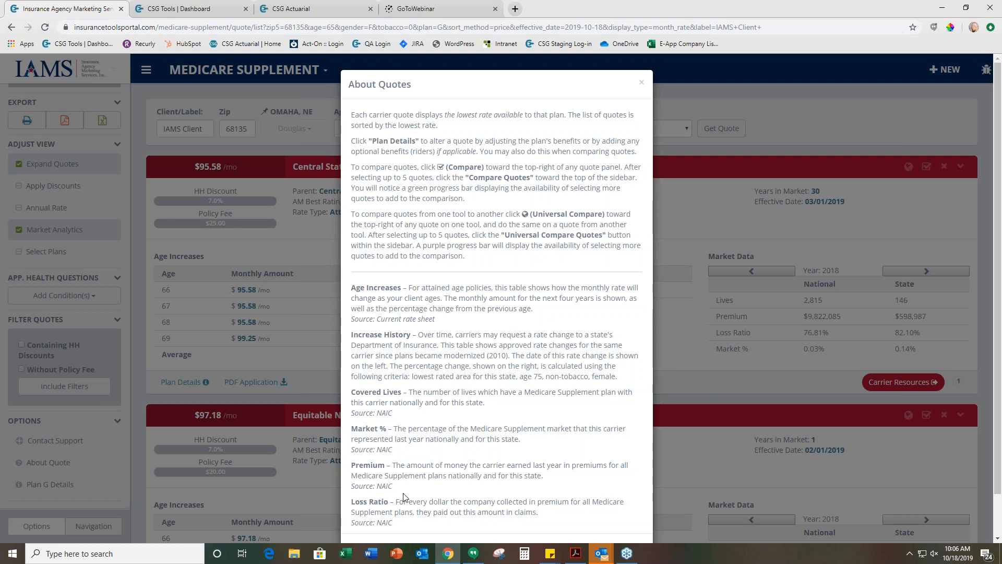
{"action": "scroll", "coordinate": [449, 380], "scroll_direction": "down", "scroll_amount": 2}
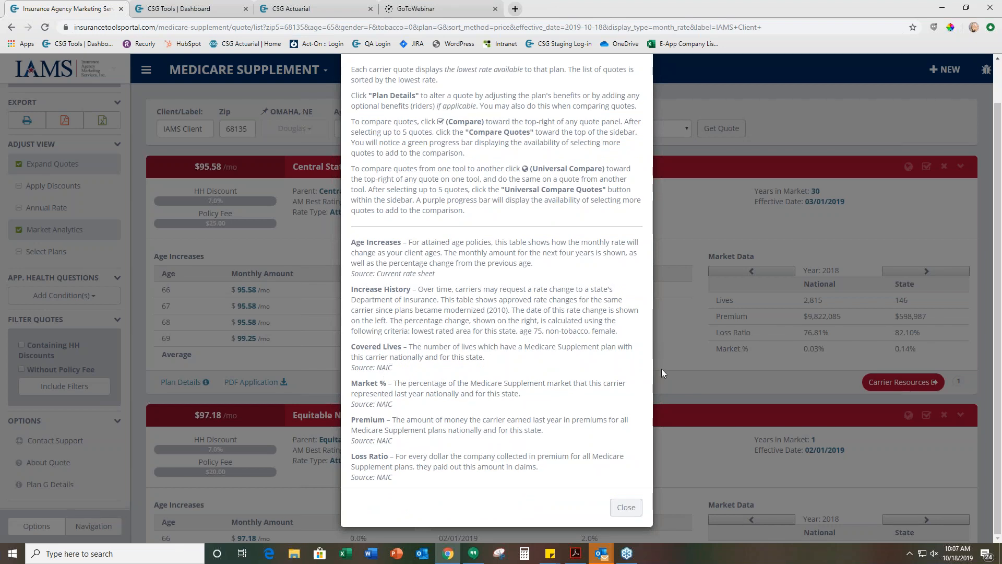
{"action": "left_click", "coordinate": [625, 508]}
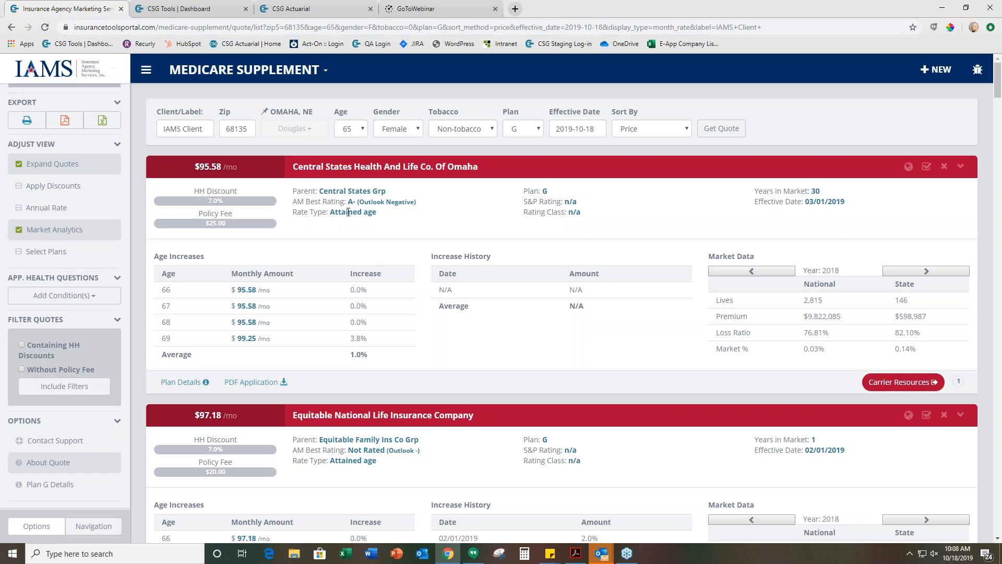
Select the Central States, Equitable National and Continental Life (Aetna) quotes for comparison
{"action": "left_click", "coordinate": [302, 167]}
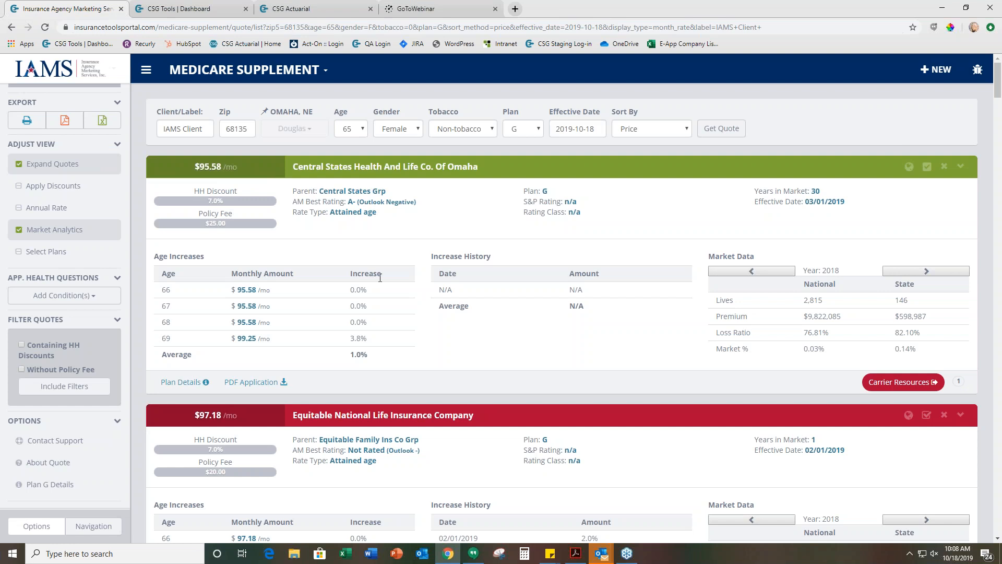
{"action": "scroll", "coordinate": [376, 277], "scroll_direction": "down", "scroll_amount": 2}
{"action": "left_click", "coordinate": [356, 311]}
{"action": "scroll", "coordinate": [356, 312], "scroll_direction": "down", "scroll_amount": 5}
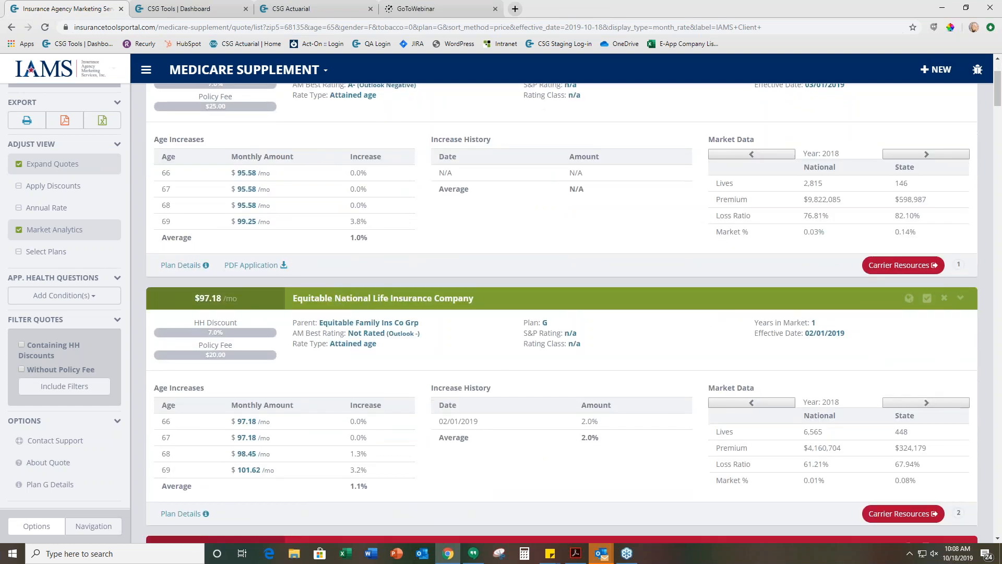
{"action": "left_click", "coordinate": [280, 298]}
Compare the three selected quotes and examine their rates, company details, and national and statewide experience
{"action": "scroll", "coordinate": [280, 298], "scroll_direction": "up", "scroll_amount": 7}
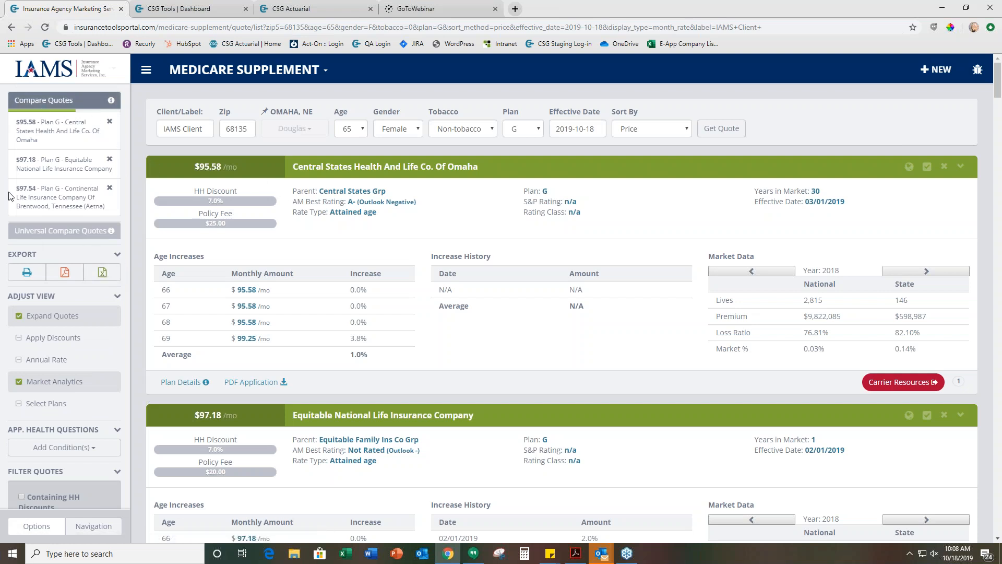
{"action": "left_click", "coordinate": [102, 225]}
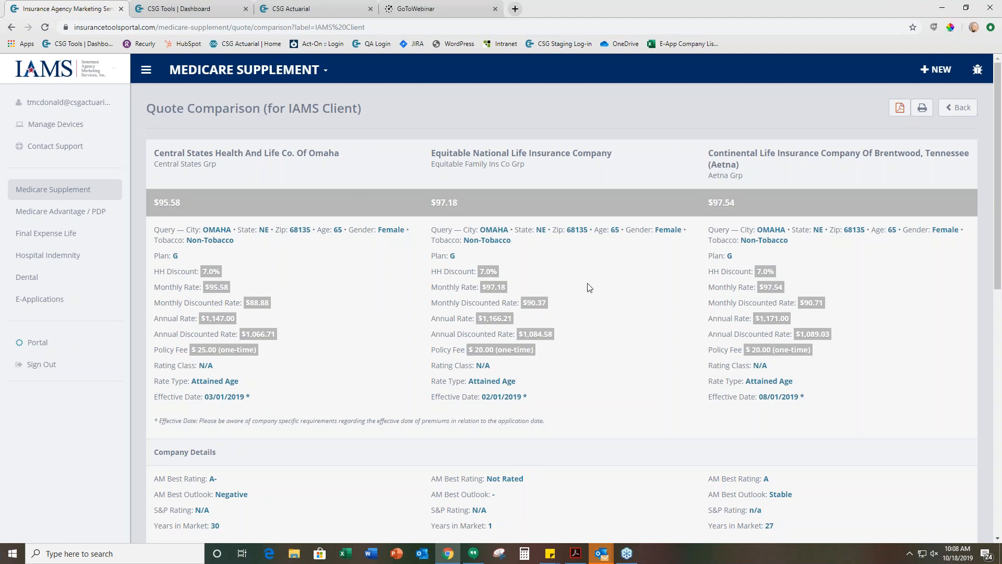
{"action": "scroll", "coordinate": [422, 294], "scroll_direction": "down", "scroll_amount": 4}
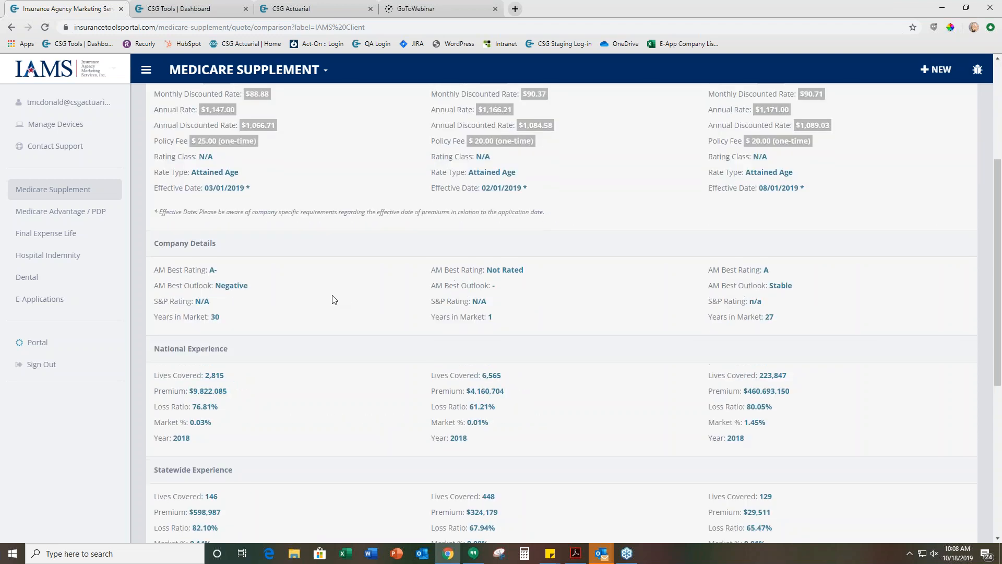
{"action": "scroll", "coordinate": [334, 301], "scroll_direction": "down", "scroll_amount": 1}
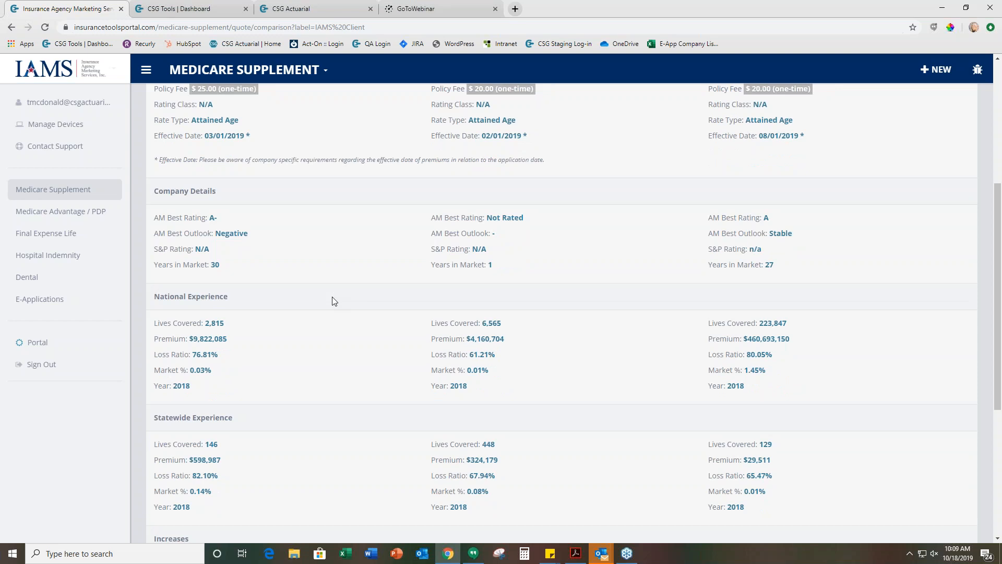
Return to the Plan G quote list and remove all three carriers from the Compare Quotes selection
{"action": "scroll", "coordinate": [333, 300], "scroll_direction": "up", "scroll_amount": 5}
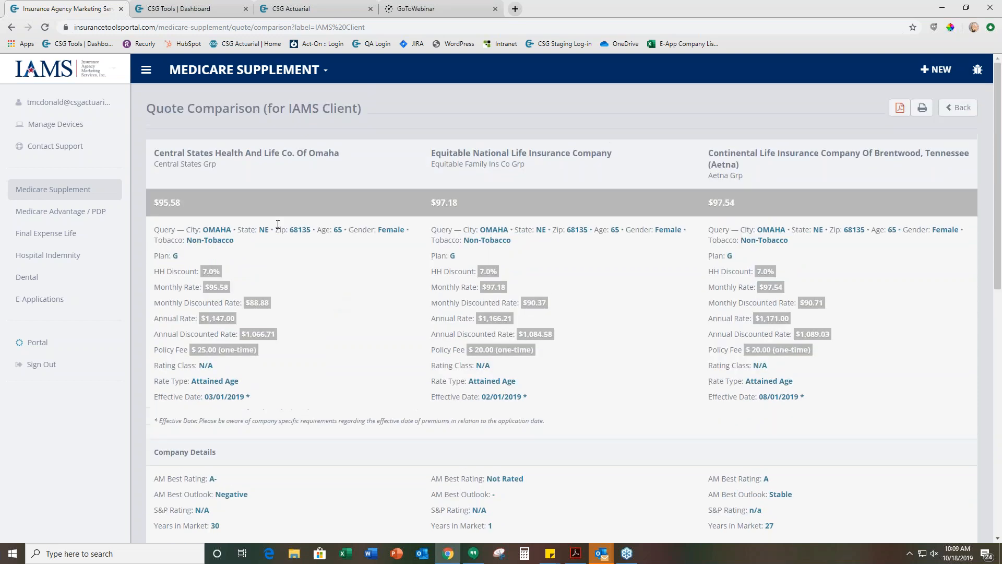
{"action": "left_click", "coordinate": [11, 28]}
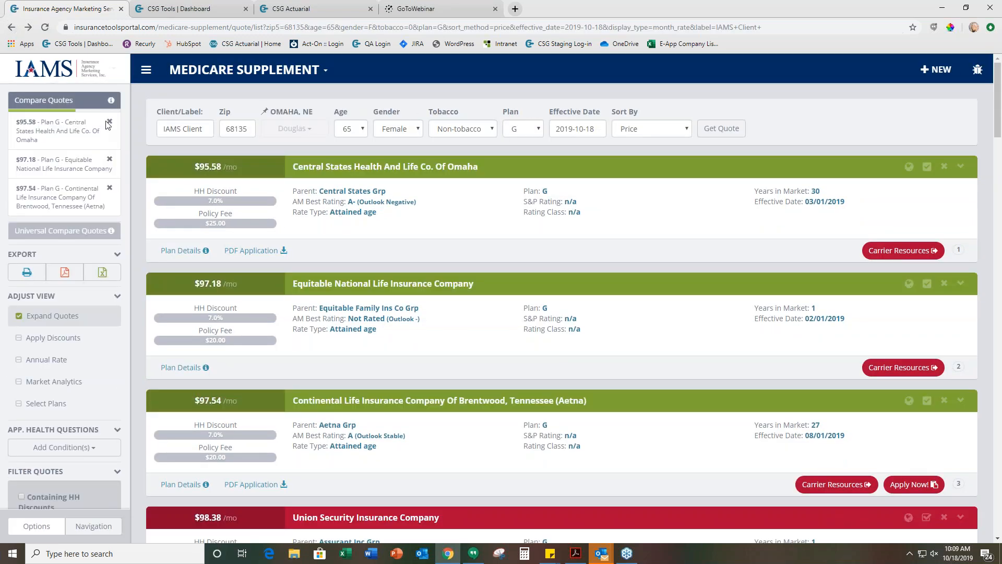
{"action": "left_click", "coordinate": [109, 122]}
{"action": "left_click", "coordinate": [110, 126]}
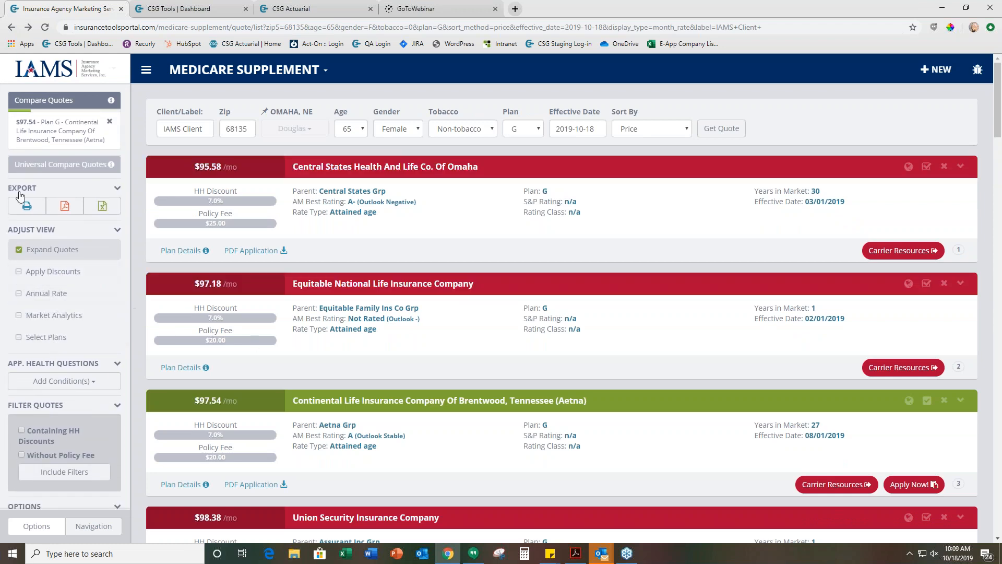
{"action": "left_click", "coordinate": [109, 122]}
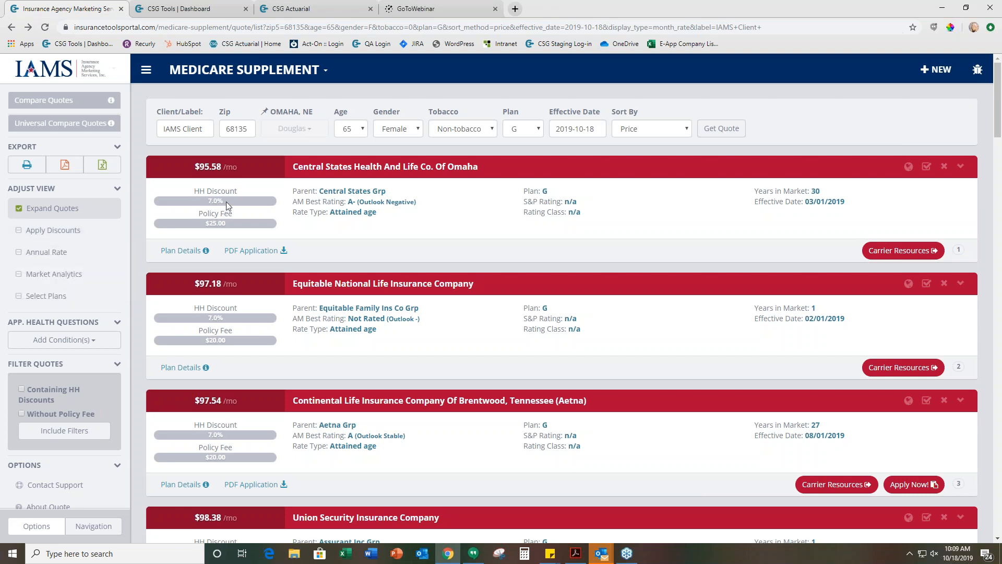
View the quotes with discounts applied and as annual rates, switching each option off again after viewing it
{"action": "left_click", "coordinate": [67, 230]}
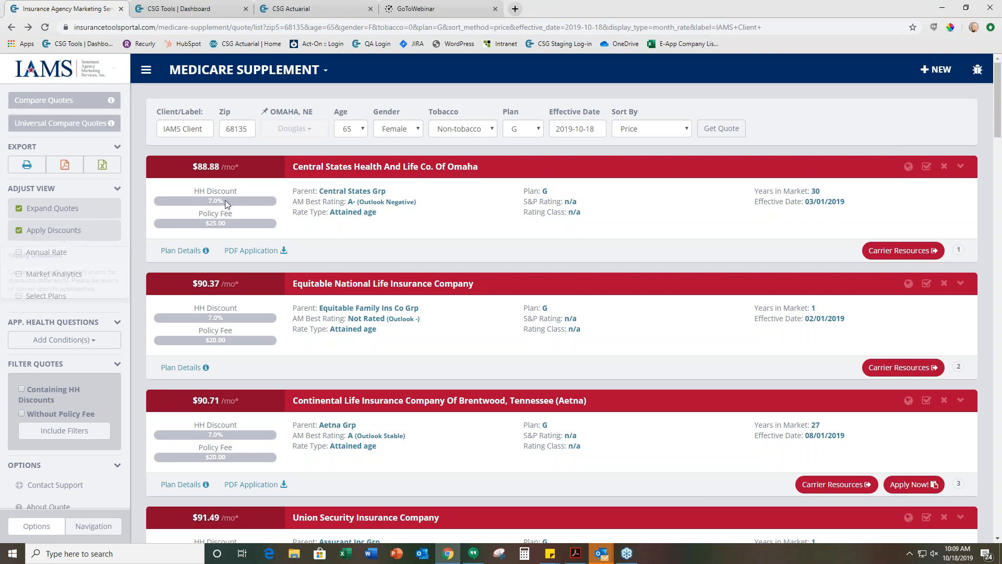
{"action": "left_click", "coordinate": [48, 231]}
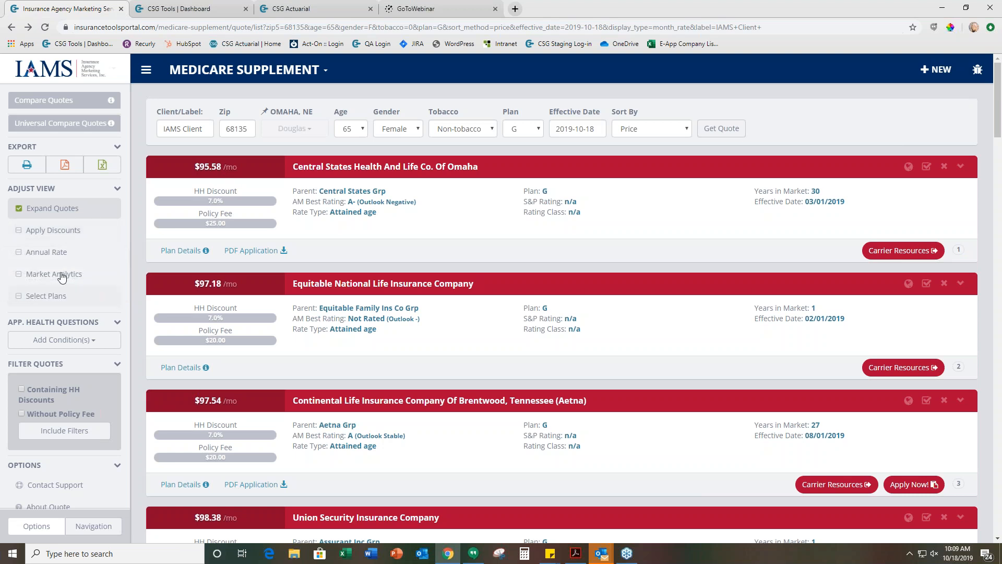
{"action": "left_click", "coordinate": [46, 254]}
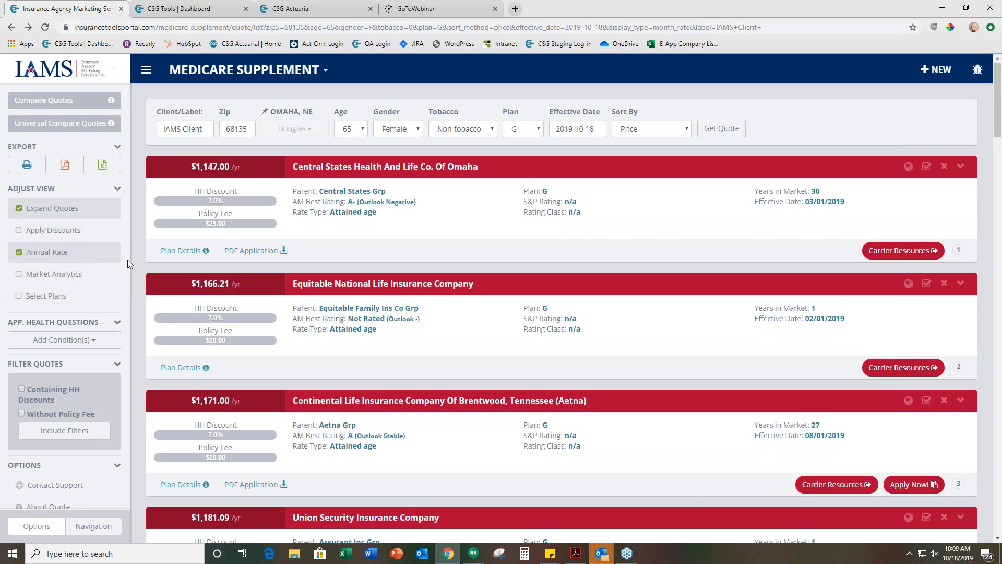
{"action": "left_click", "coordinate": [82, 255]}
Turn on the Select Plans view option, look over the quote list, and turn the option off again
{"action": "scroll", "coordinate": [81, 253], "scroll_direction": "down", "scroll_amount": 1}
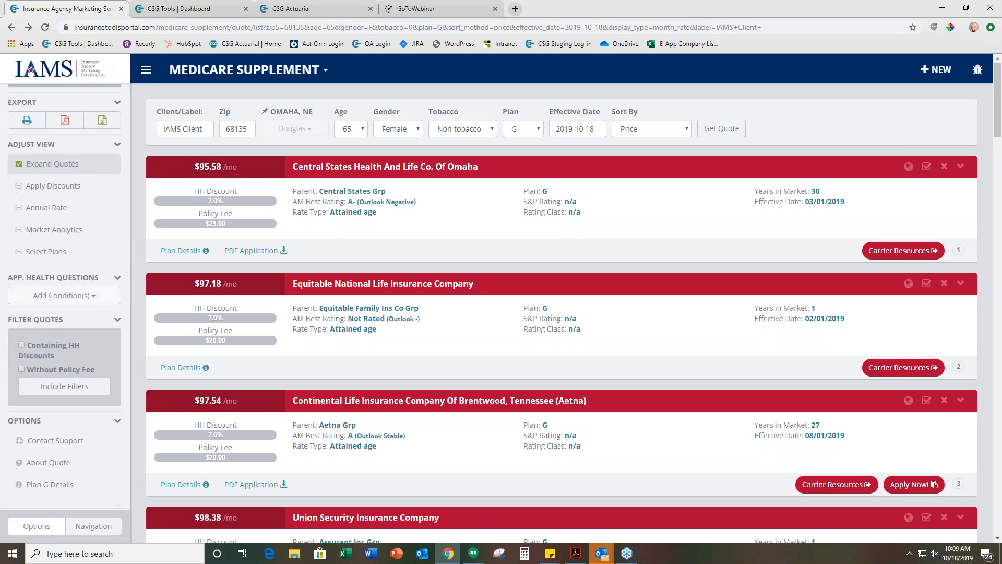
{"action": "left_click", "coordinate": [58, 256]}
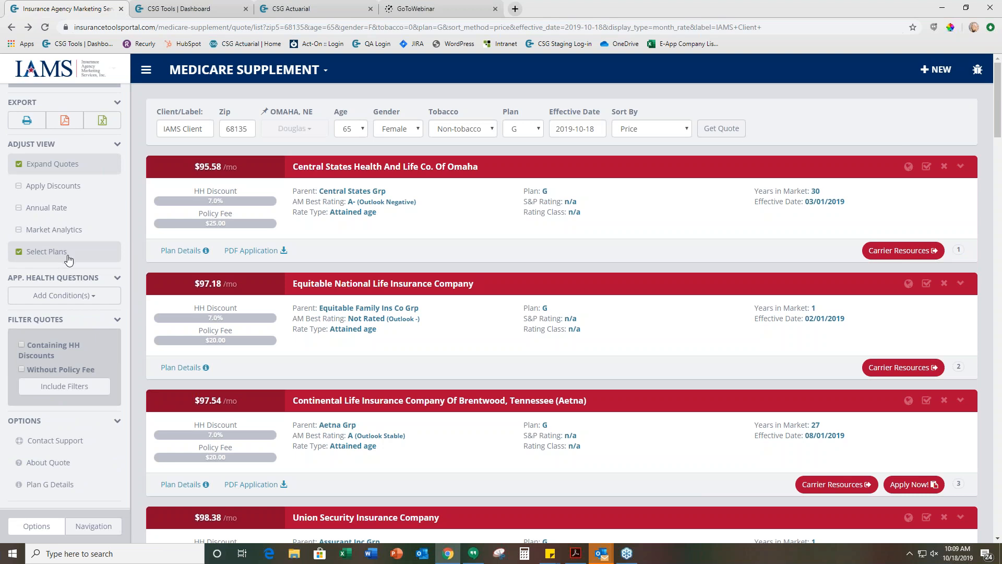
{"action": "scroll", "coordinate": [223, 303], "scroll_direction": "down", "scroll_amount": 1}
{"action": "scroll", "coordinate": [212, 333], "scroll_direction": "up", "scroll_amount": 1}
{"action": "left_click", "coordinate": [63, 252]}
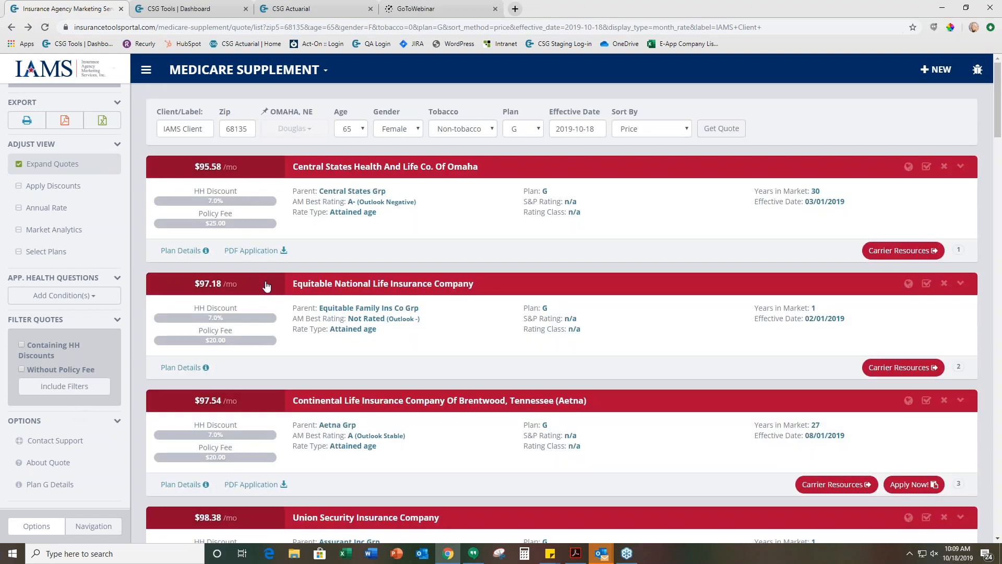
{"action": "left_click", "coordinate": [249, 70]}
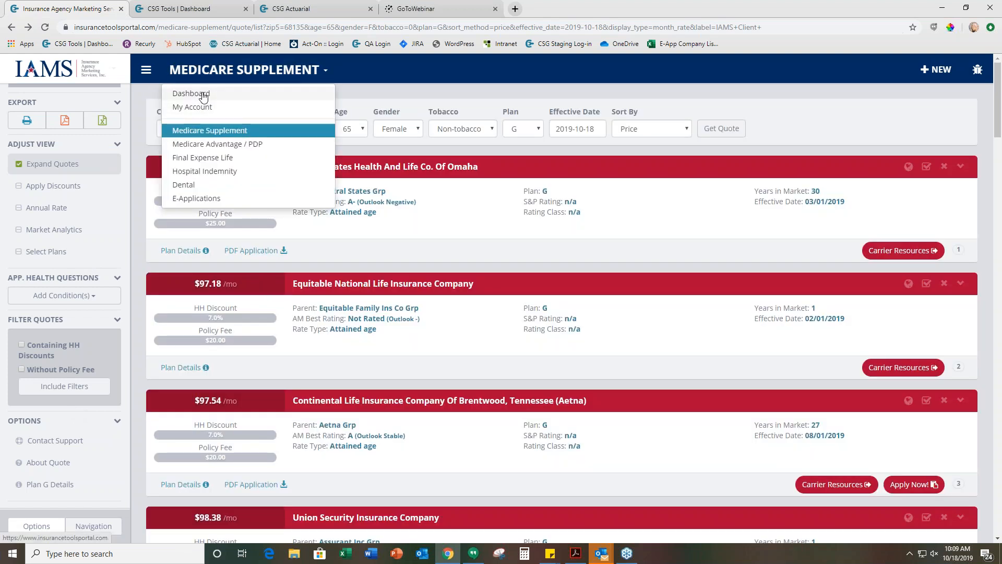
{"action": "left_click", "coordinate": [274, 130]}
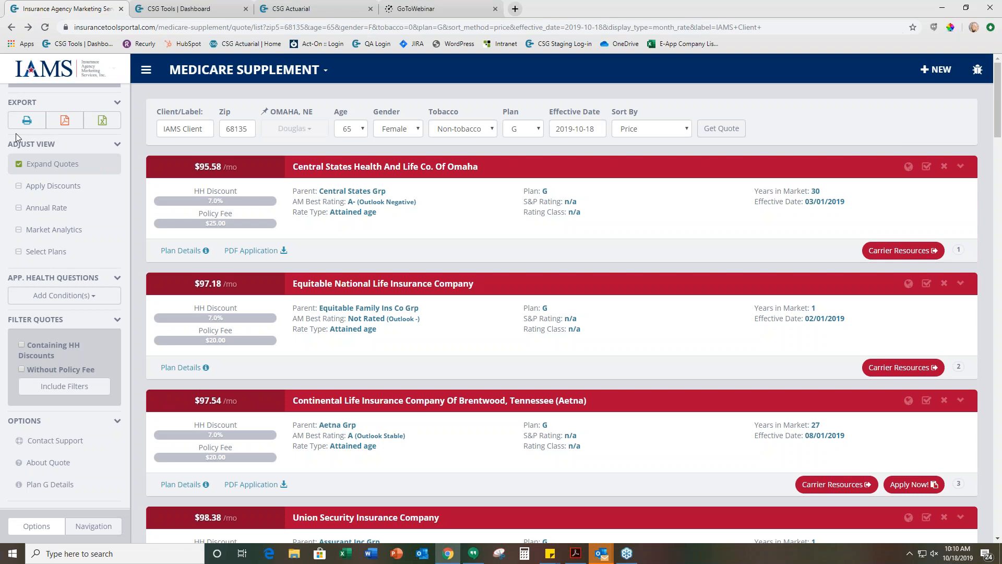
Export the quotes to PDF without the Plan G details, view the downloaded file, and return to the quote list
{"action": "left_click", "coordinate": [65, 121]}
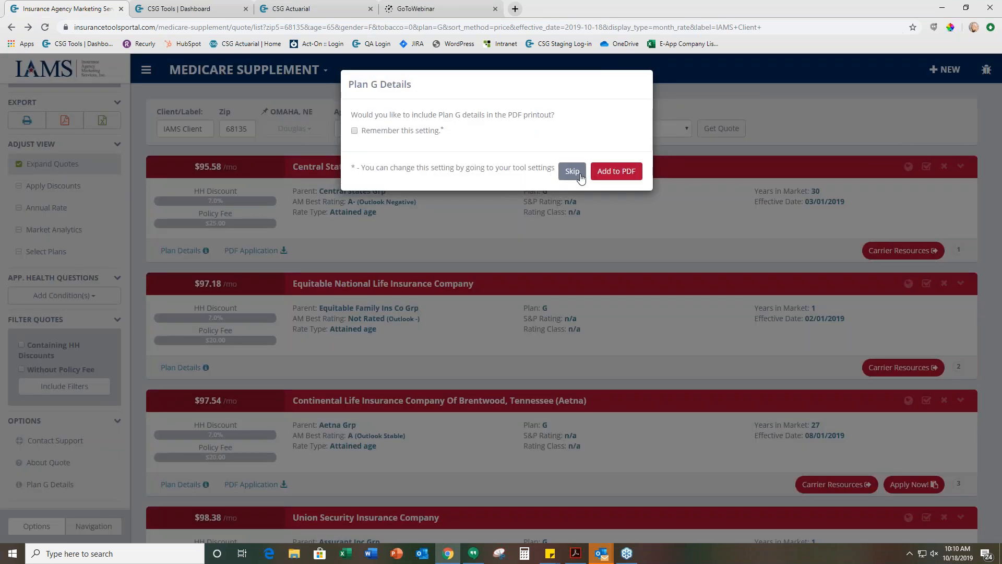
{"action": "left_click", "coordinate": [580, 178]}
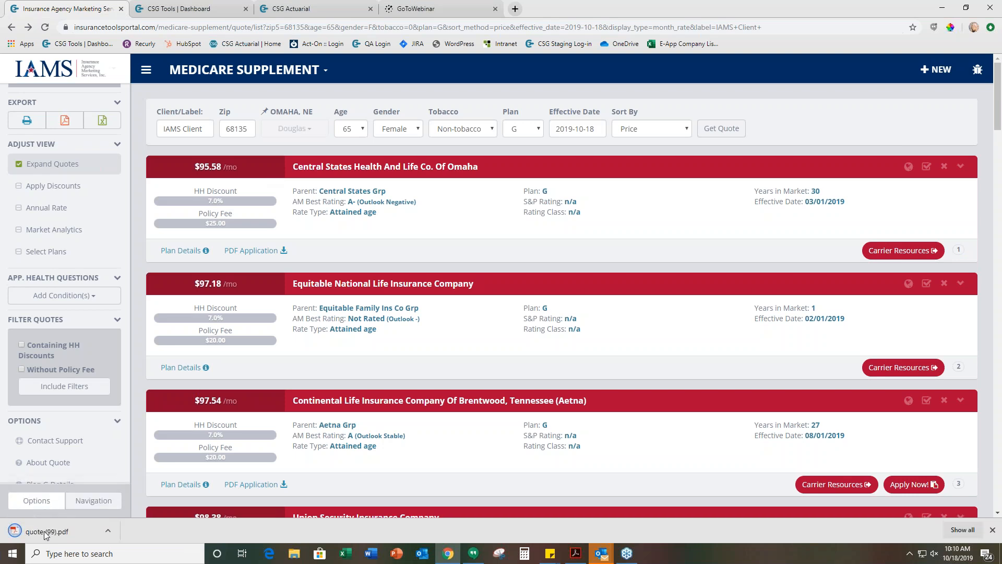
{"action": "left_click", "coordinate": [46, 533]}
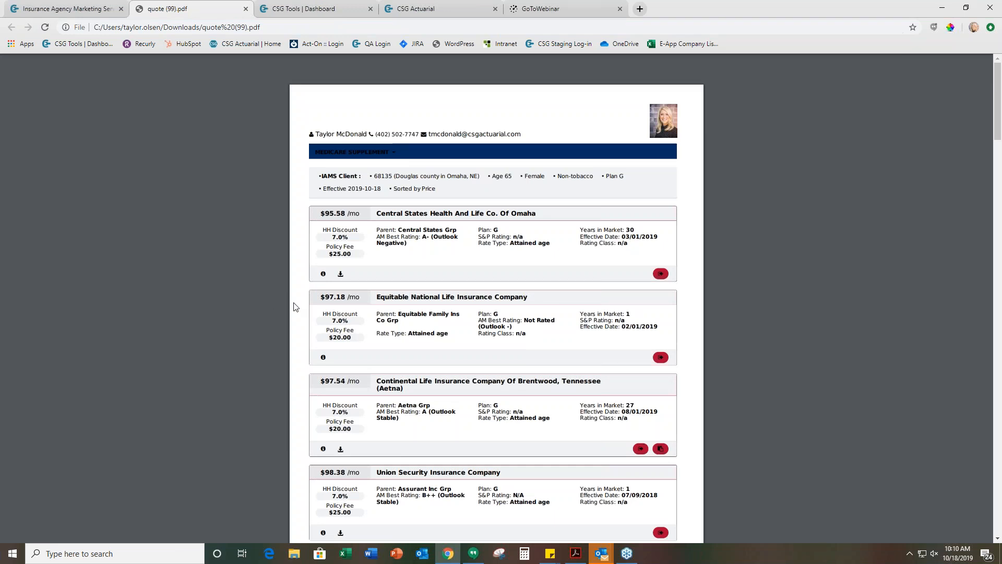
{"action": "left_click", "coordinate": [93, 10]}
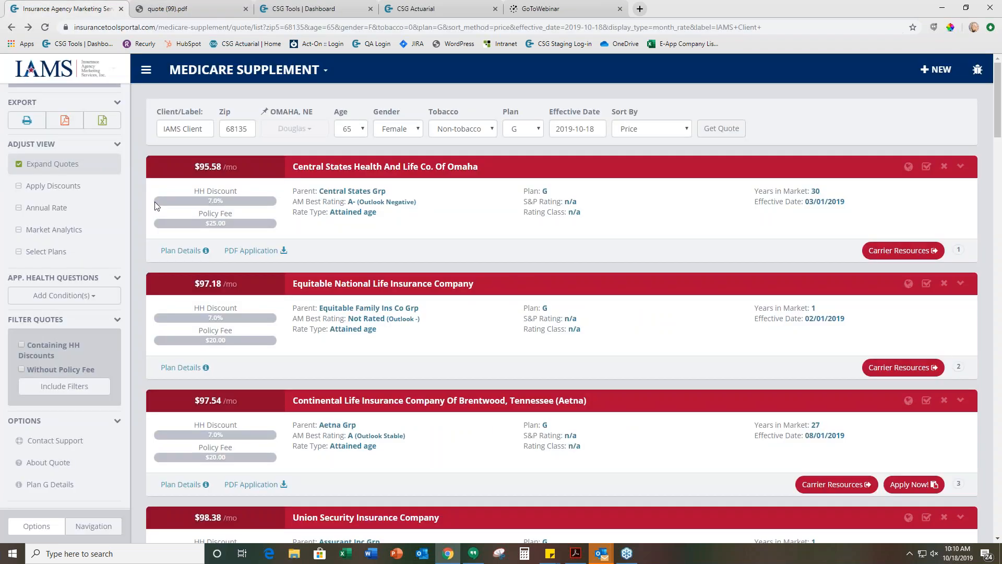
Open the plan details of the Central States quote and review the Plan G Part A benefits
{"action": "left_click", "coordinate": [182, 251]}
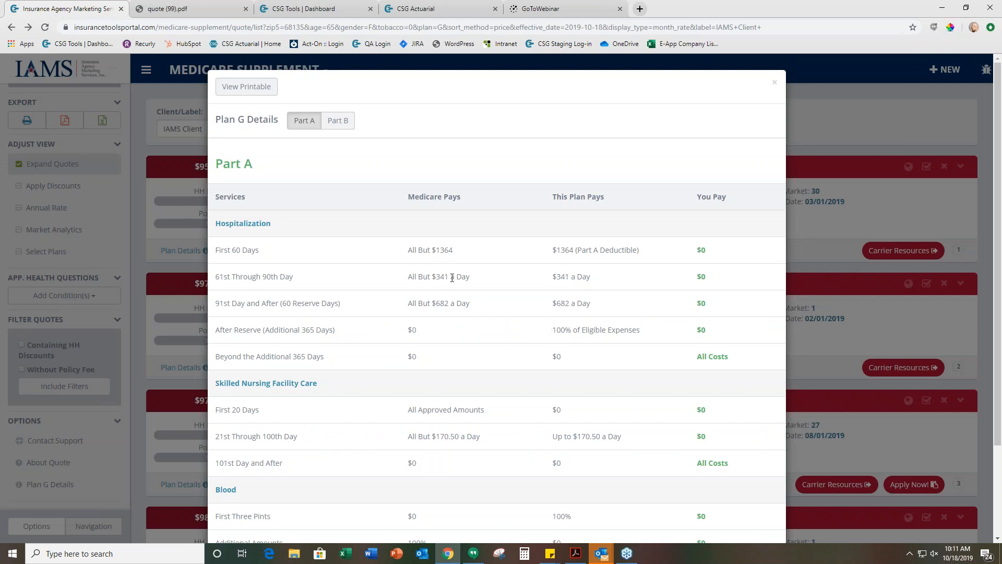
{"action": "scroll", "coordinate": [452, 277], "scroll_direction": "down", "scroll_amount": 1}
{"action": "scroll", "coordinate": [449, 271], "scroll_direction": "up", "scroll_amount": 1}
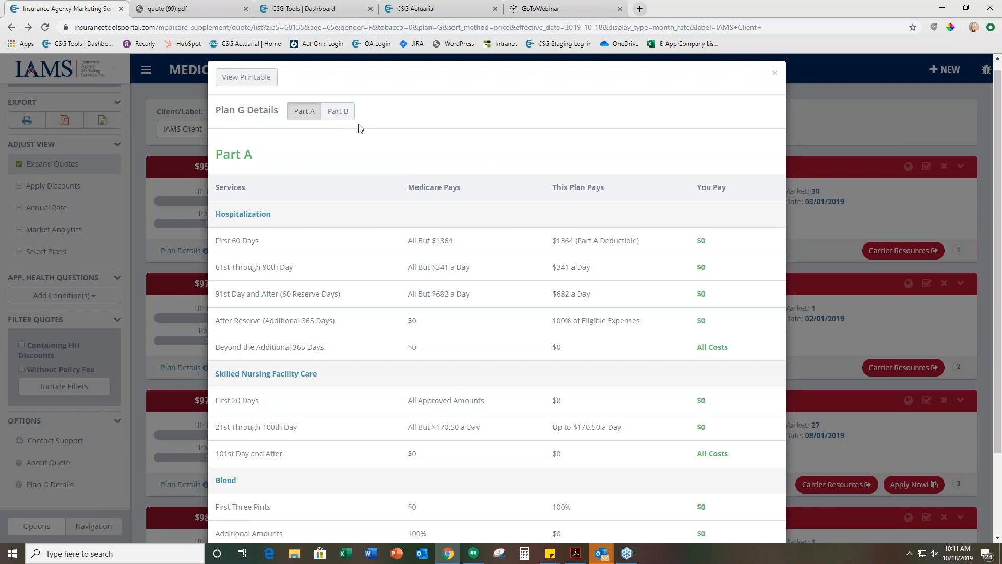
Open the printable version of the Plan G details, read the Part A and Part B coverage, and return to the quotes
{"action": "left_click", "coordinate": [246, 77]}
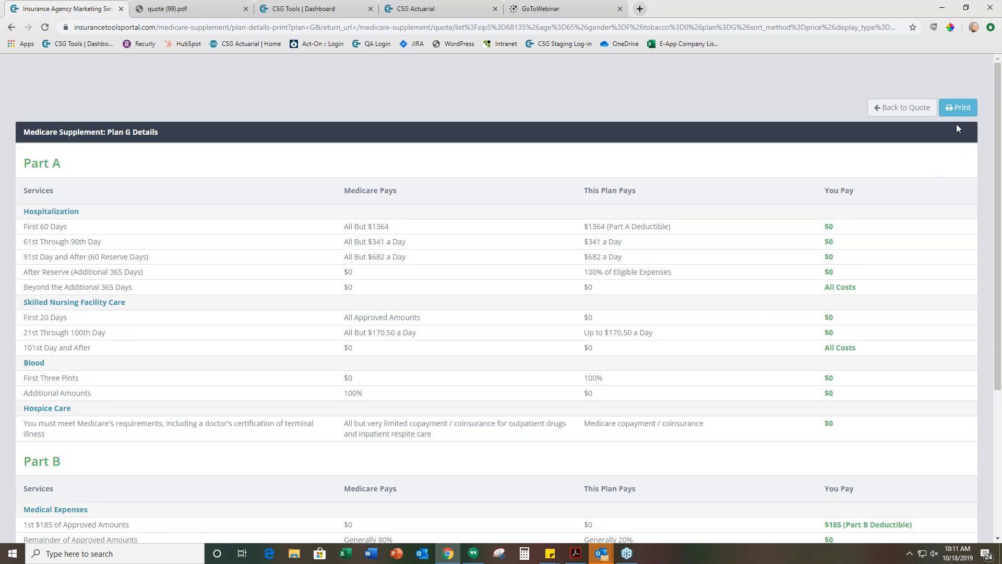
{"action": "scroll", "coordinate": [830, 283], "scroll_direction": "down", "scroll_amount": 4}
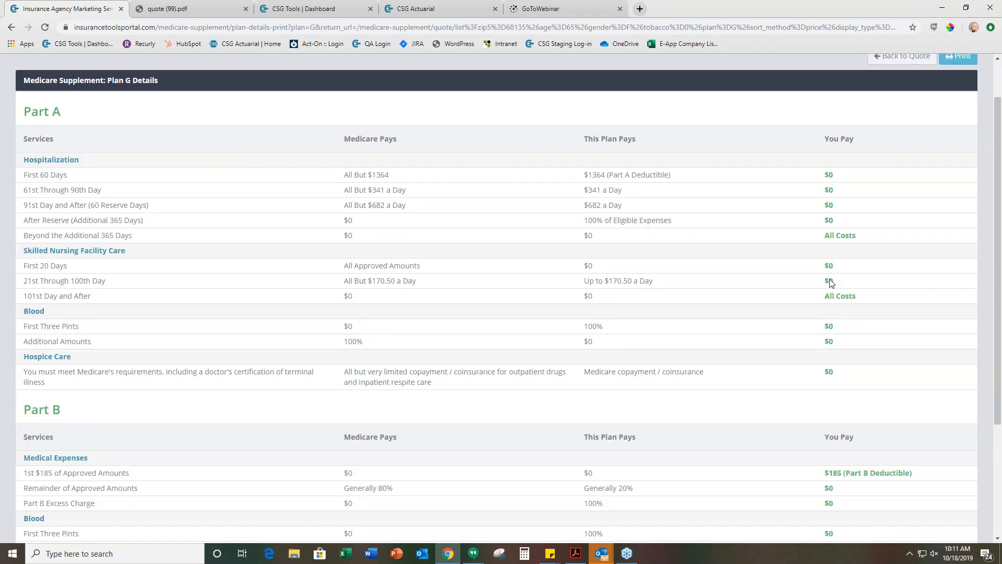
{"action": "scroll", "coordinate": [833, 270], "scroll_direction": "up", "scroll_amount": 4}
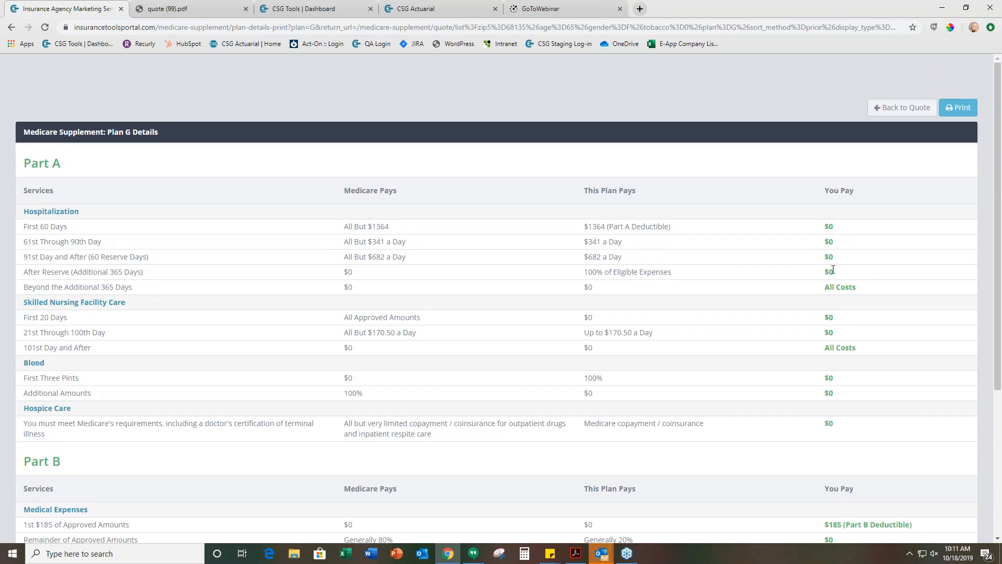
{"action": "scroll", "coordinate": [833, 270], "scroll_direction": "down", "scroll_amount": 3}
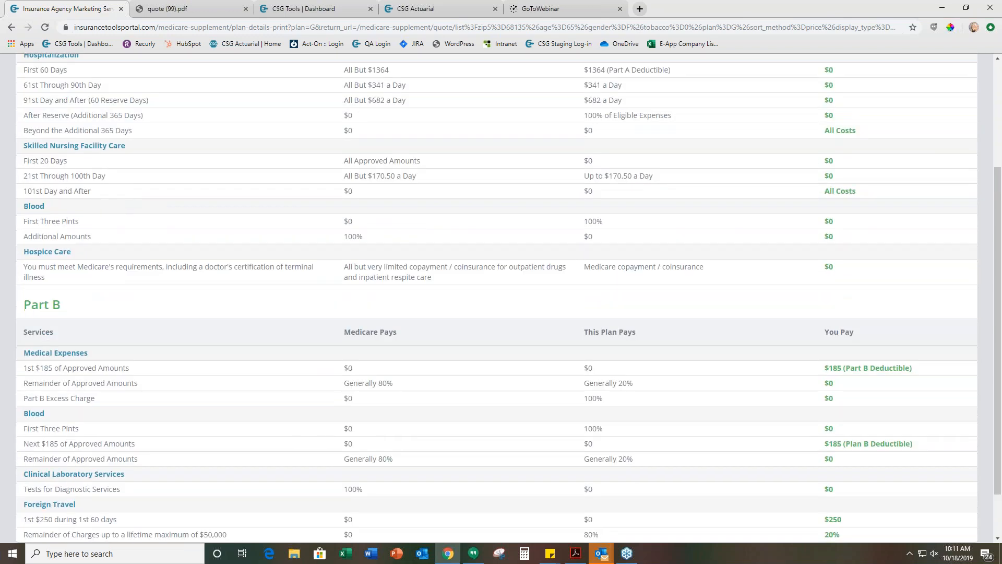
{"action": "scroll", "coordinate": [501, 297], "scroll_direction": "down", "scroll_amount": 1}
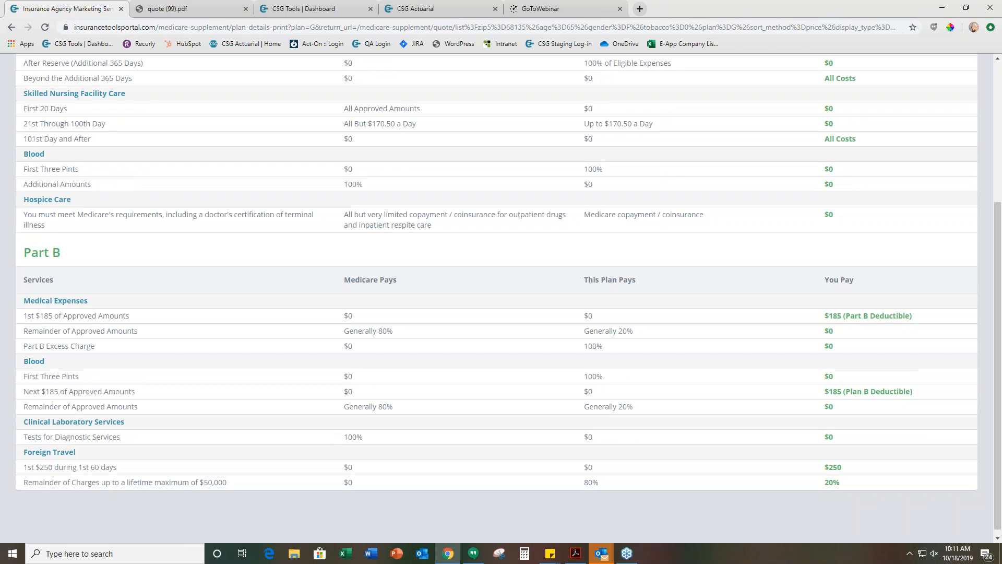
{"action": "scroll", "coordinate": [909, 256], "scroll_direction": "up", "scroll_amount": 4}
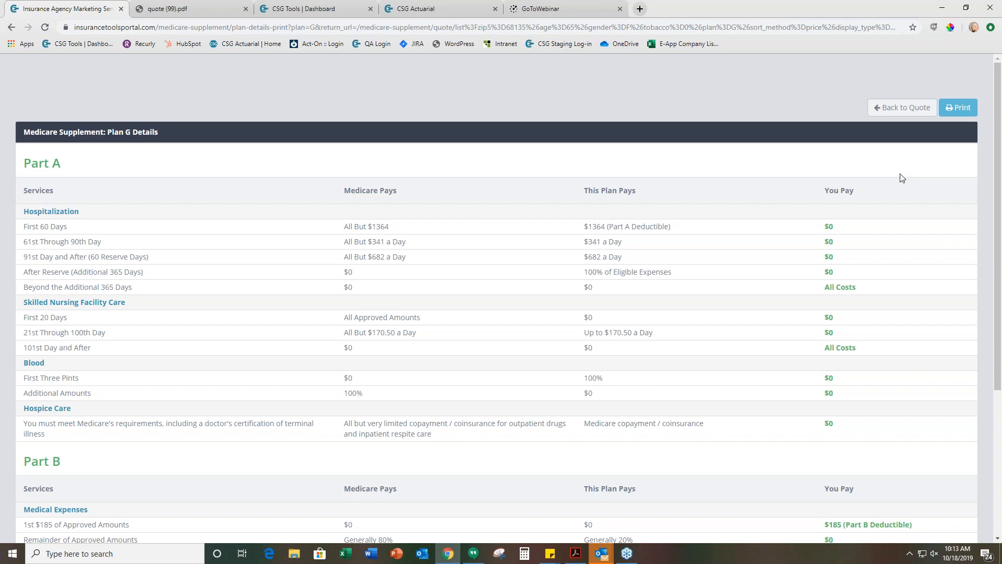
{"action": "left_click", "coordinate": [883, 110]}
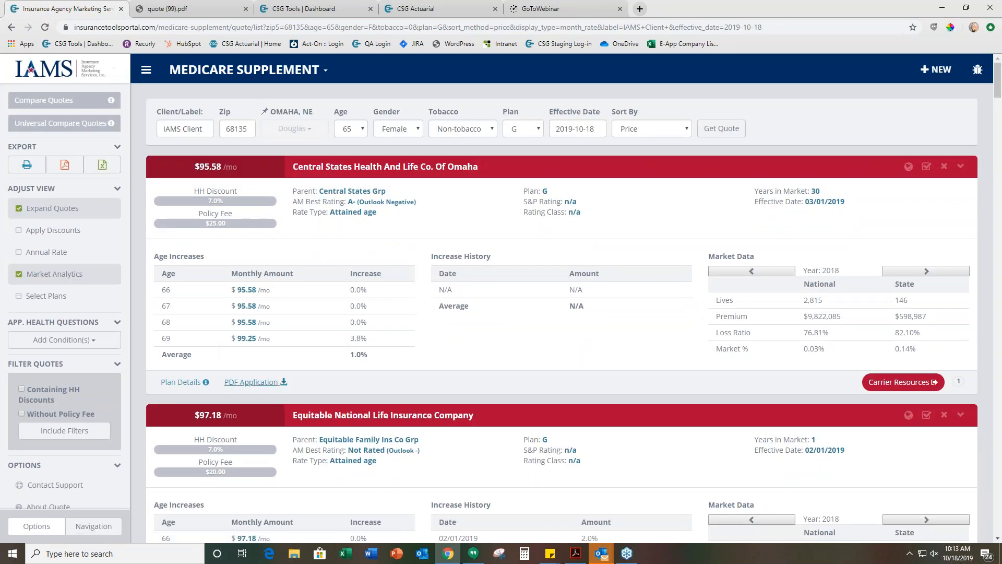
Go back to the dashboard and run a new Medicare Supplement quote for zip code 68135, keeping the default Plan F and other options
{"action": "scroll", "coordinate": [282, 334], "scroll_direction": "down", "scroll_amount": 1}
{"action": "scroll", "coordinate": [197, 112], "scroll_direction": "up", "scroll_amount": 1}
{"action": "left_click", "coordinate": [189, 77]}
{"action": "left_click", "coordinate": [186, 92]}
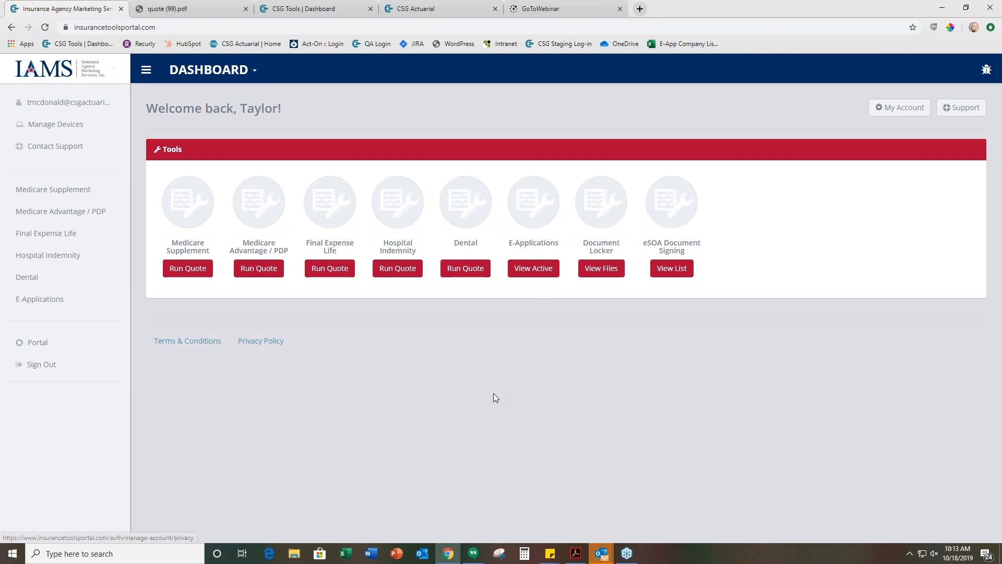
{"action": "left_click", "coordinate": [194, 270]}
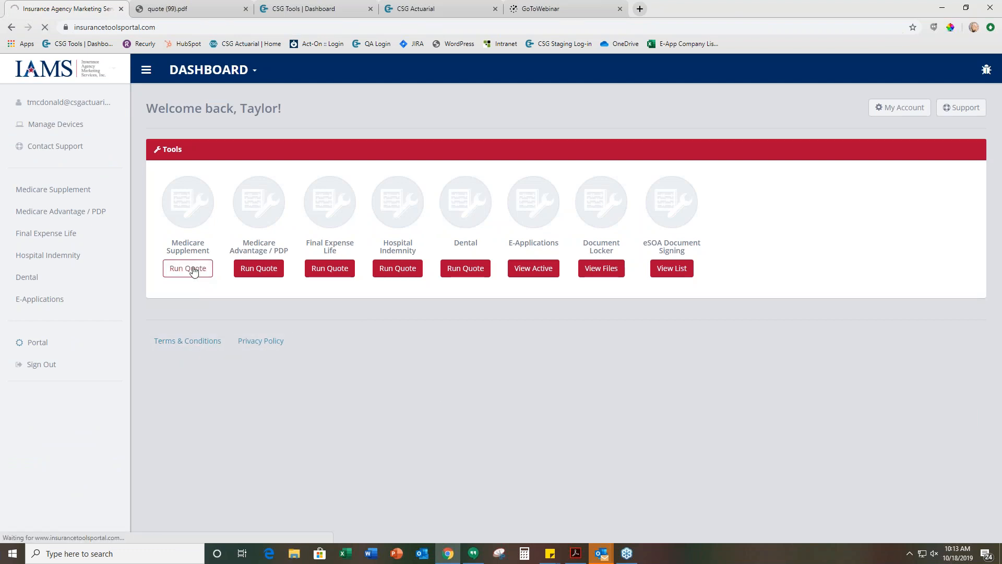
{"action": "type", "text": "68135"}
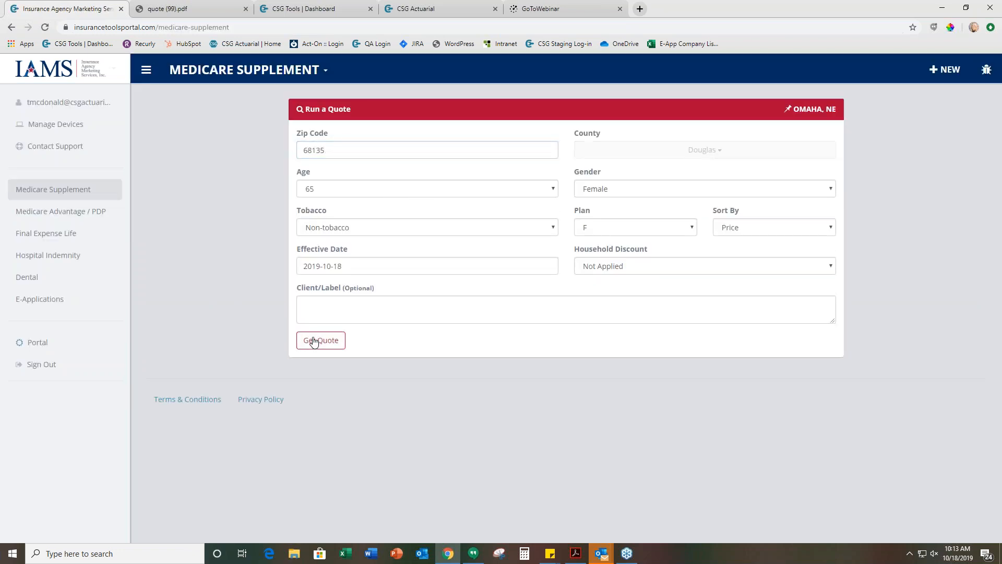
{"action": "left_click", "coordinate": [313, 342]}
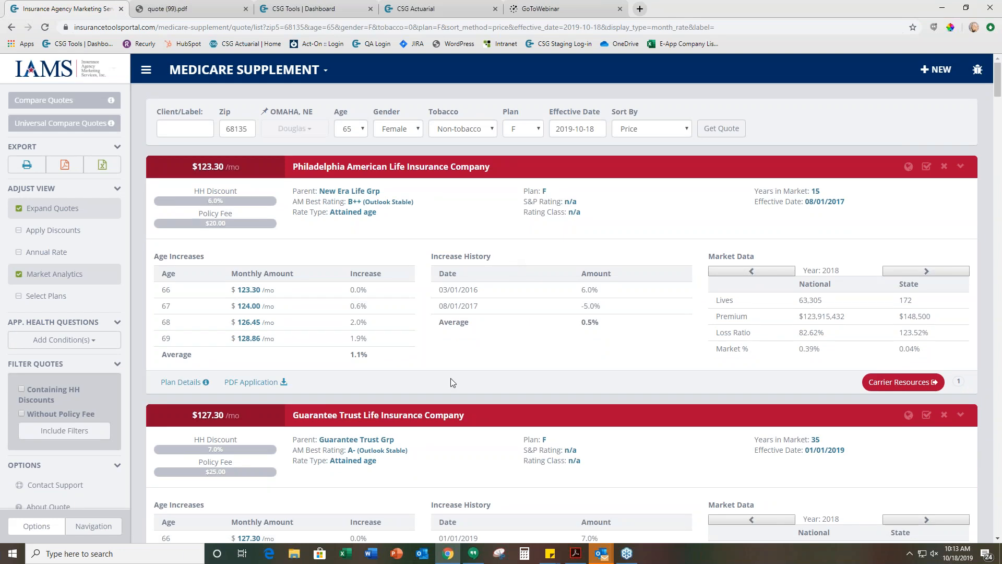
Open the carrier resources site for the Continental Life (Aetna) Plan F quote and close it
{"action": "scroll", "coordinate": [769, 404], "scroll_direction": "down", "scroll_amount": 12}
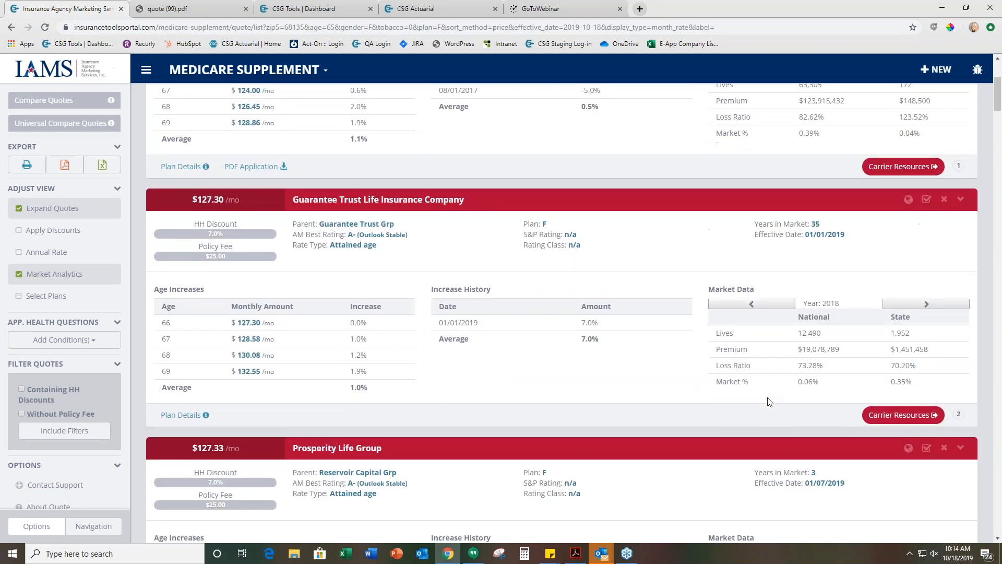
{"action": "scroll", "coordinate": [769, 407], "scroll_direction": "down", "scroll_amount": 8}
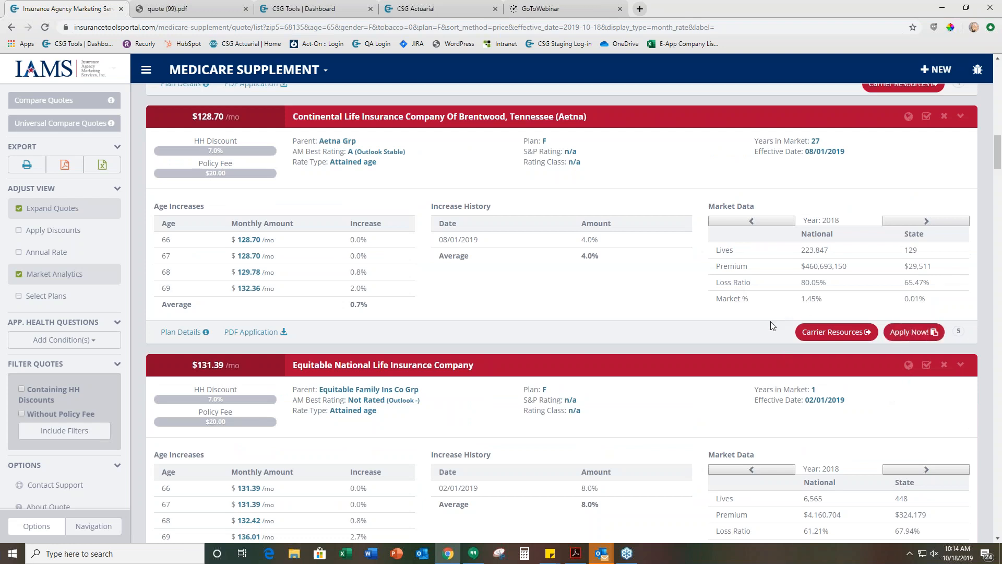
{"action": "left_click", "coordinate": [826, 337]}
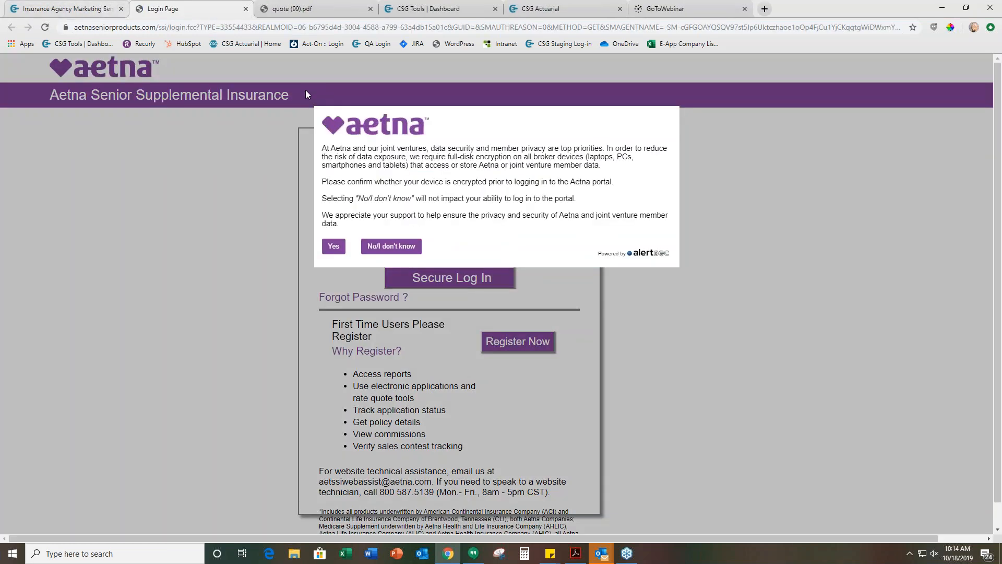
{"action": "left_click", "coordinate": [246, 9]}
Open the carrier resources site for the Union Security Plan F quote, close it, and return to the quotes
{"action": "scroll", "coordinate": [880, 380], "scroll_direction": "up", "scroll_amount": 3}
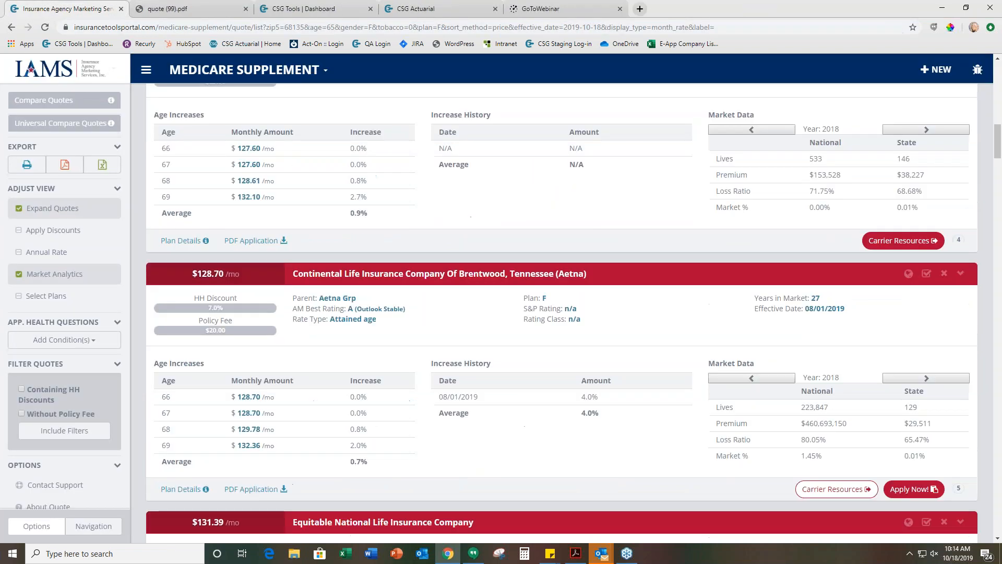
{"action": "scroll", "coordinate": [887, 366], "scroll_direction": "up", "scroll_amount": 2}
{"action": "left_click", "coordinate": [887, 347]}
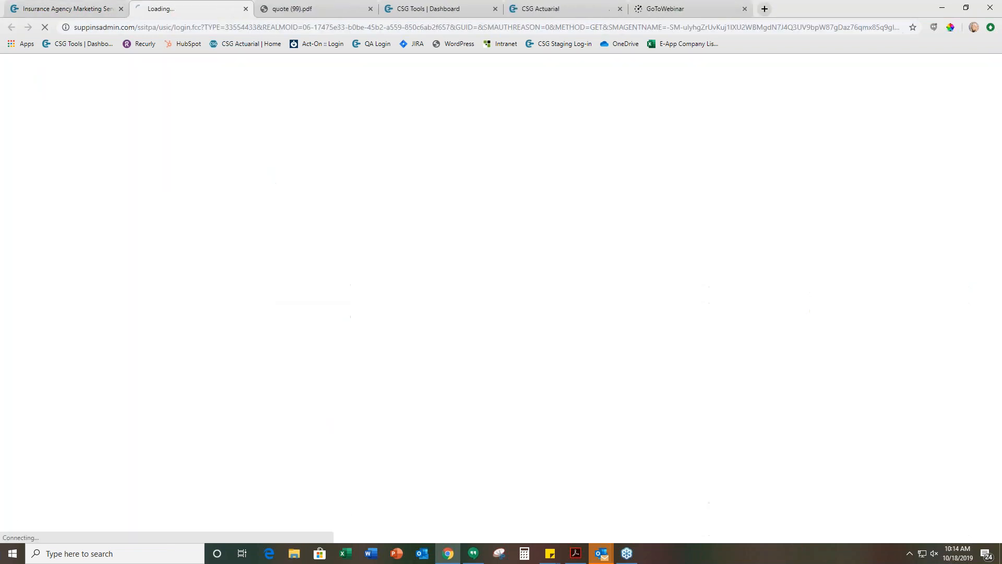
{"action": "left_click", "coordinate": [246, 9]}
{"action": "scroll", "coordinate": [546, 298], "scroll_direction": "up", "scroll_amount": 1}
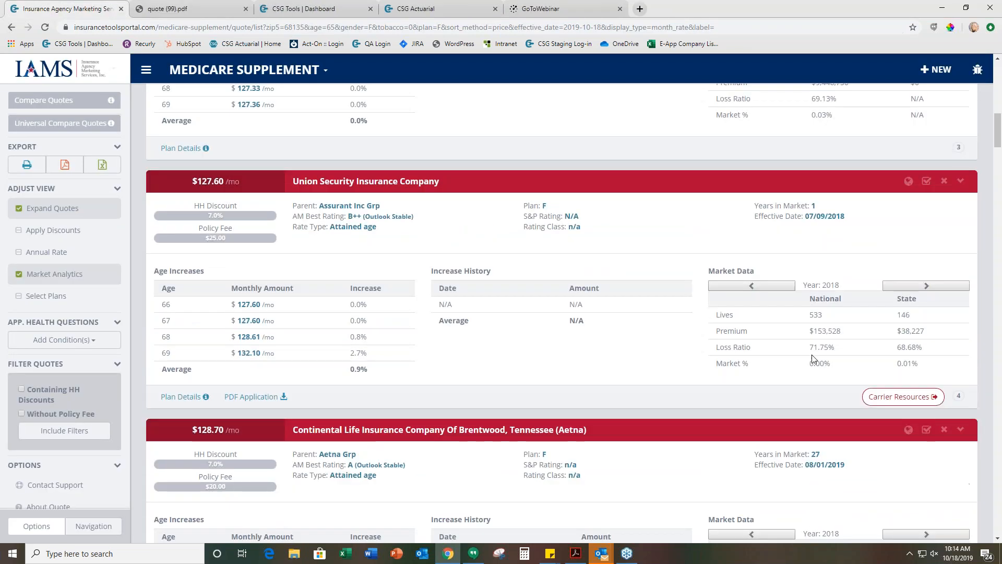
Start an electronic application from the Continental Life (Aetna) Plan F quote
{"action": "scroll", "coordinate": [825, 365], "scroll_direction": "down", "scroll_amount": 6}
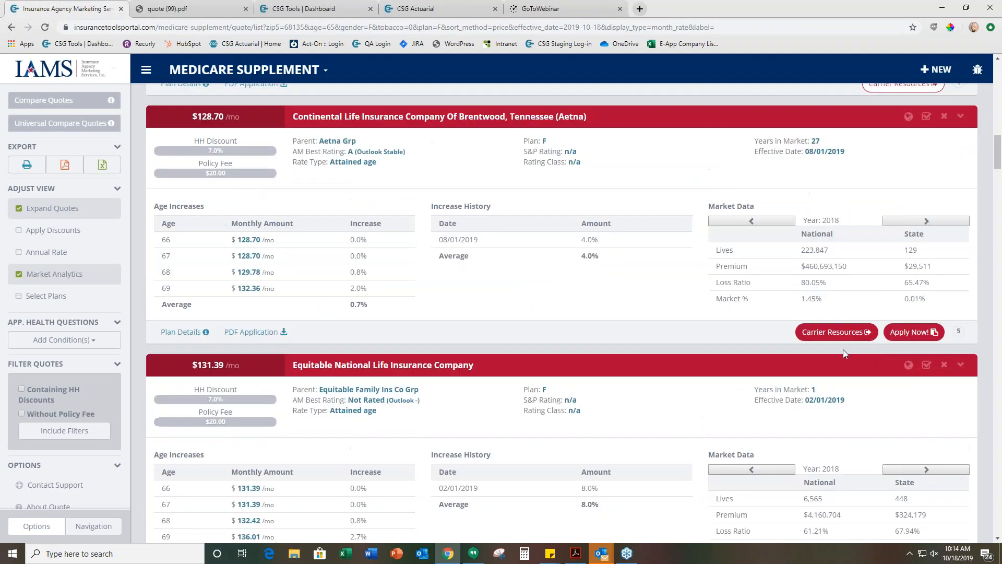
{"action": "left_click", "coordinate": [909, 338]}
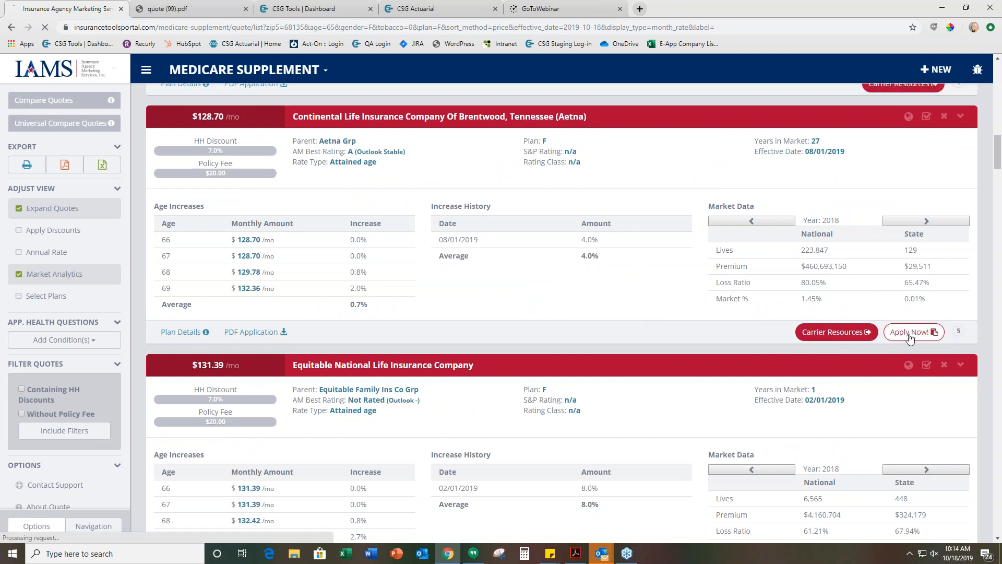
{"action": "left_click", "coordinate": [852, 334]}
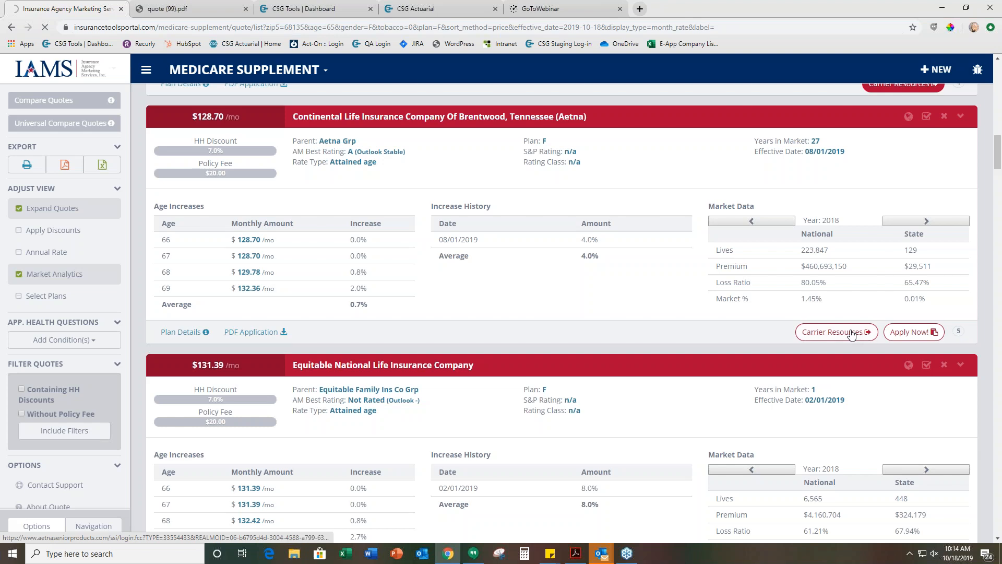
{"action": "left_click", "coordinate": [852, 334]}
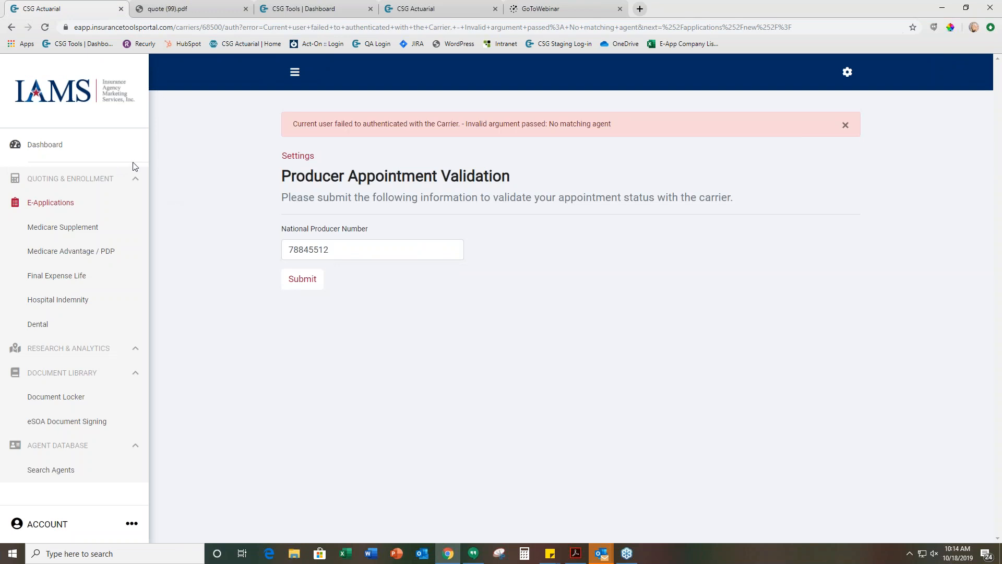
Check the open applications list against the Producer Appointment Validation page and return to the applications list
{"action": "left_click", "coordinate": [365, 5]}
{"action": "left_click", "coordinate": [391, 11]}
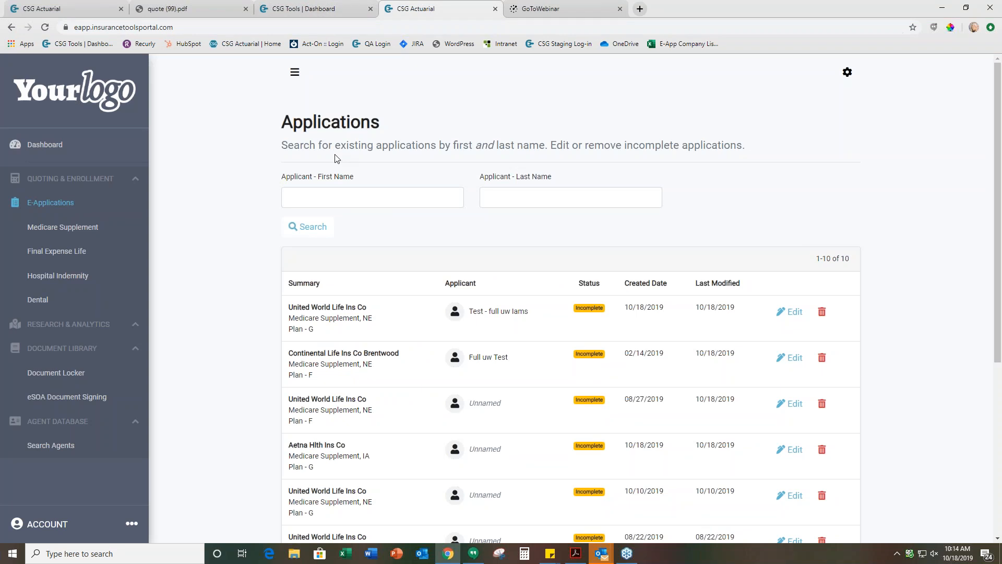
{"action": "left_click", "coordinate": [54, 7]}
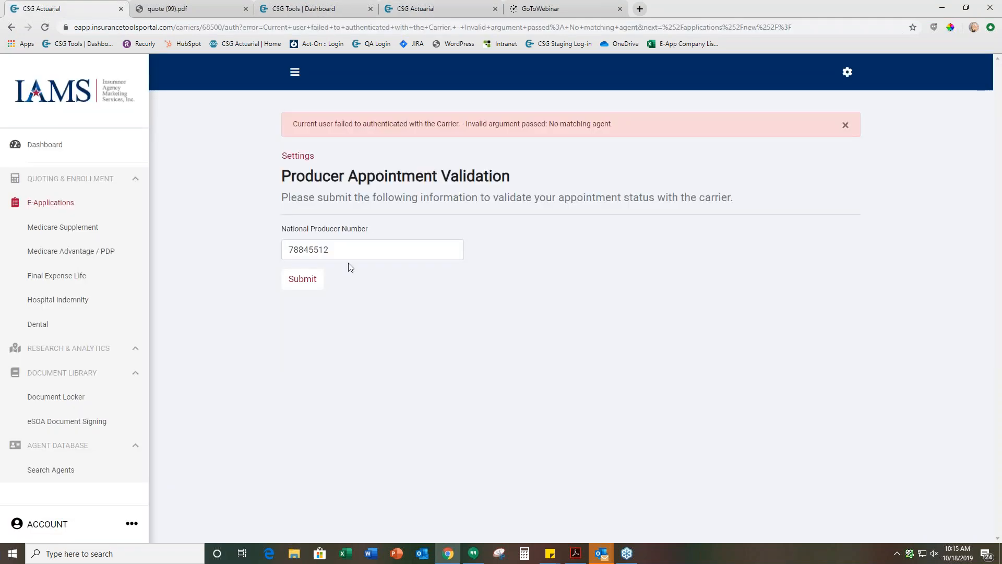
{"action": "left_click", "coordinate": [412, 10]}
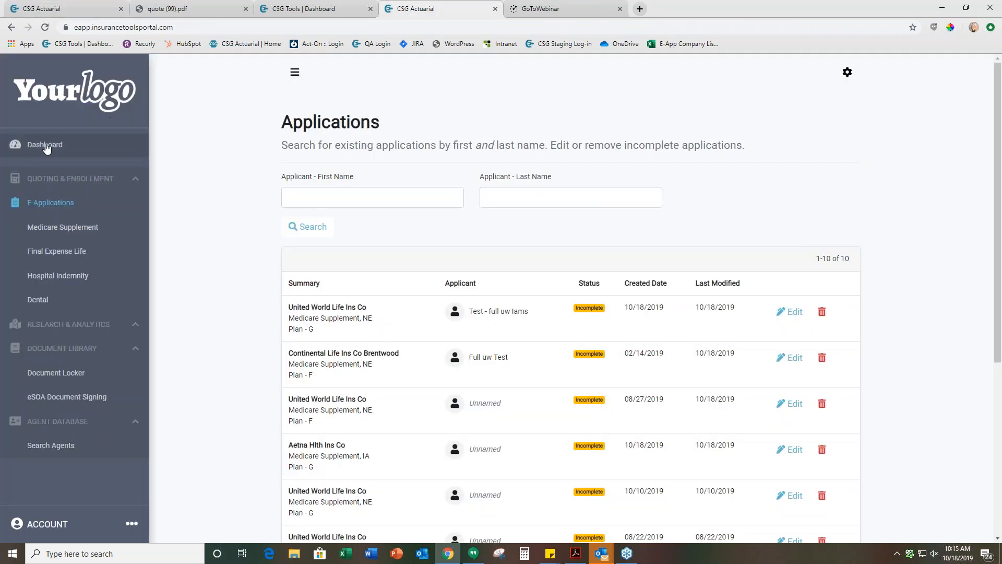
Go to the dashboard, switch to the CSG Actuarial E-App Sandbox account, and open its active e-applications
{"action": "left_click", "coordinate": [46, 146]}
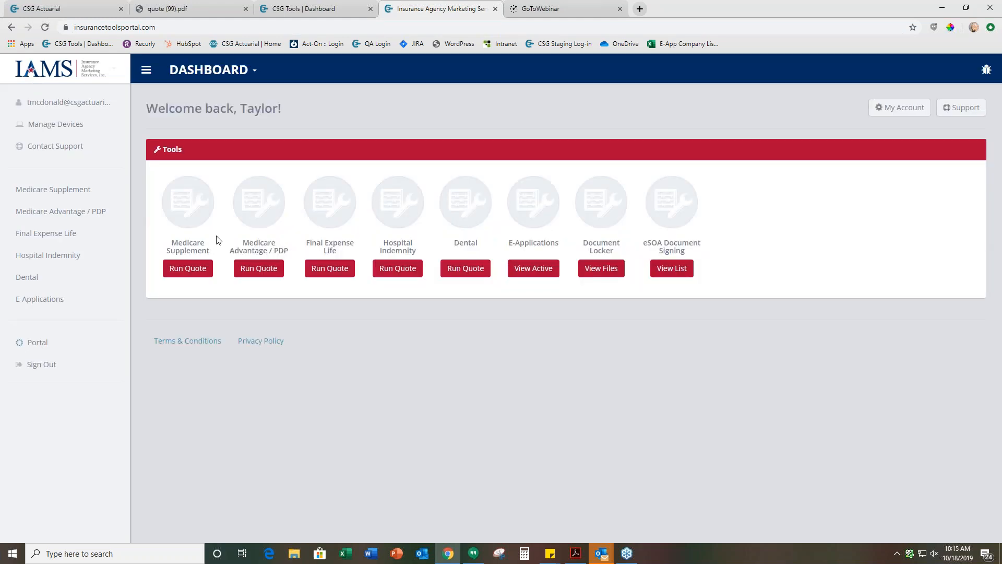
{"action": "left_click", "coordinate": [146, 81]}
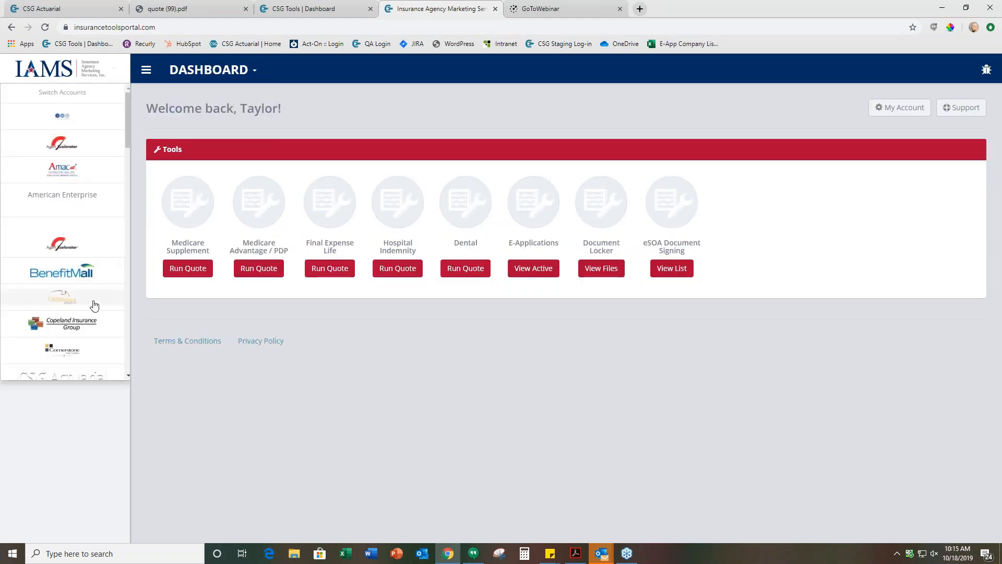
{"action": "scroll", "coordinate": [94, 303], "scroll_direction": "down", "scroll_amount": 3}
{"action": "scroll", "coordinate": [84, 149], "scroll_direction": "up", "scroll_amount": 2}
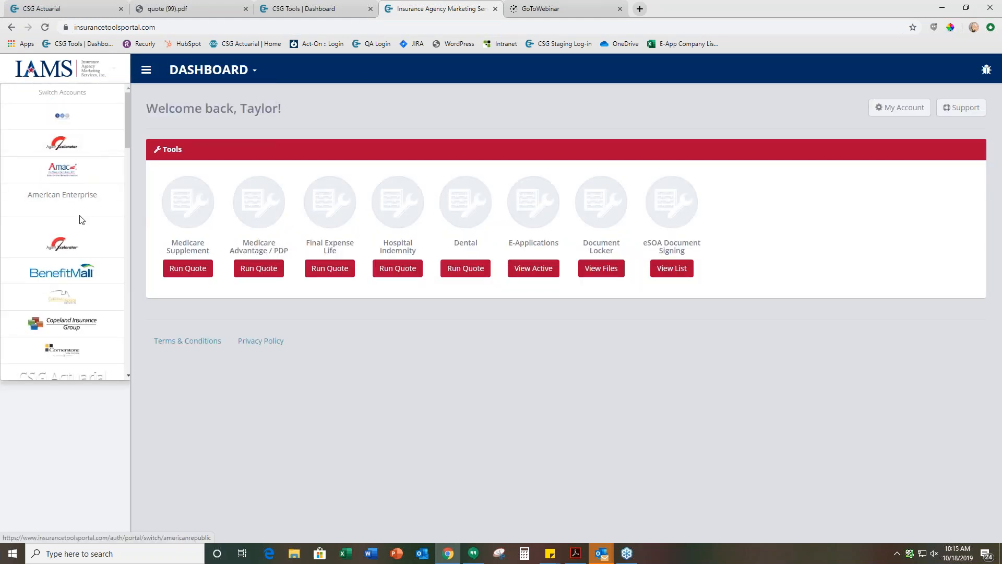
{"action": "scroll", "coordinate": [81, 154], "scroll_direction": "down", "scroll_amount": 4}
{"action": "left_click", "coordinate": [78, 195]}
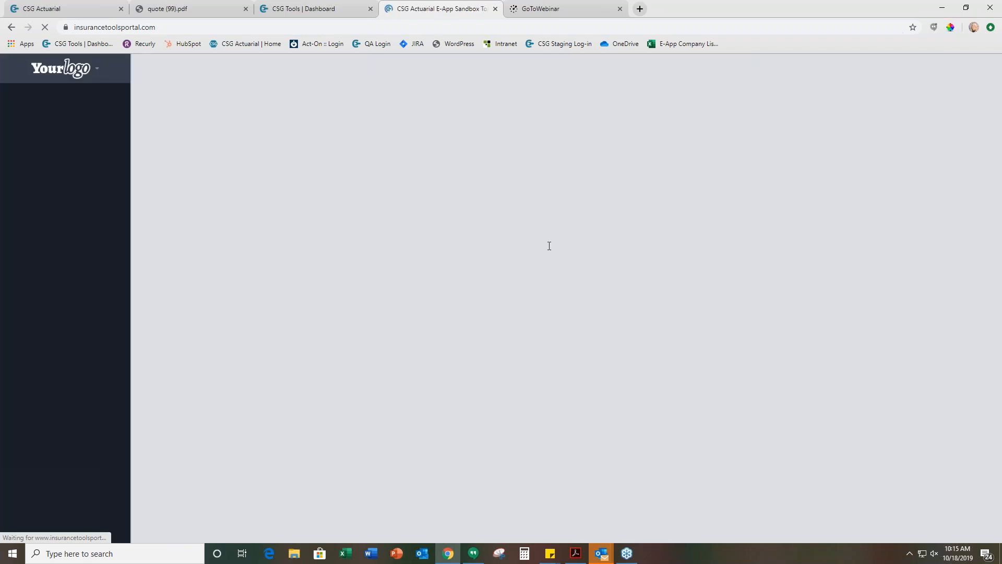
{"action": "left_click", "coordinate": [596, 272]}
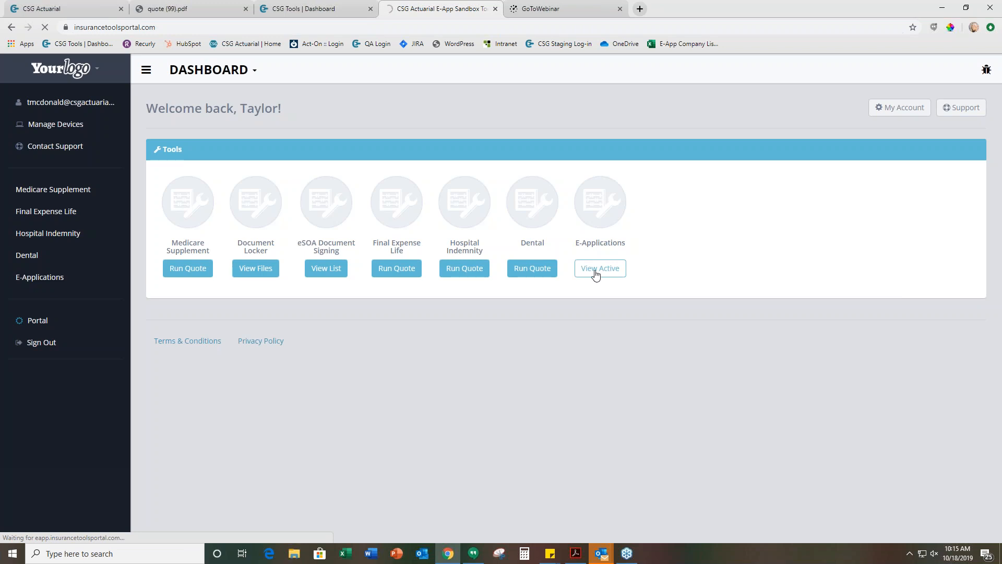
{"action": "left_click", "coordinate": [959, 507]}
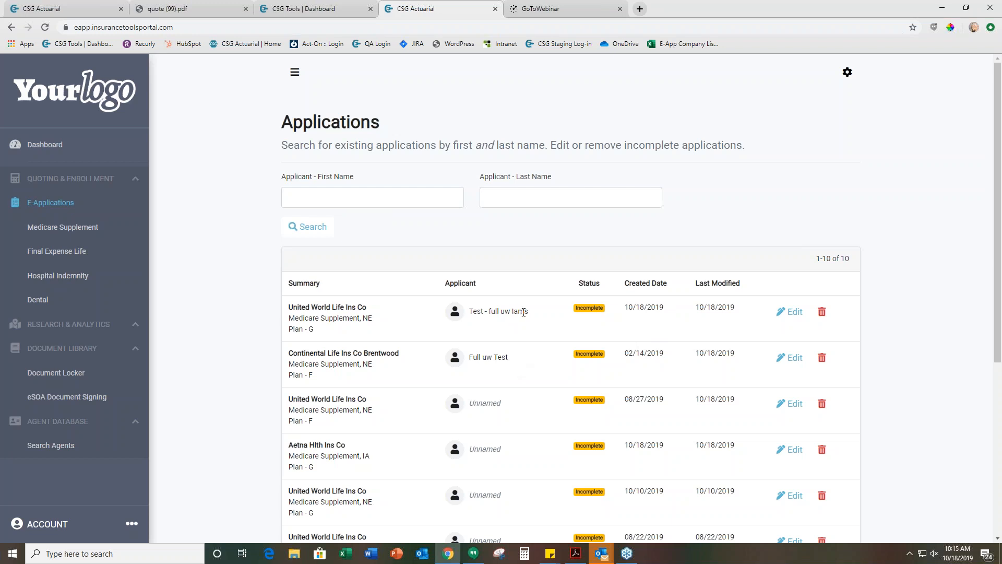
Open the United World Life Plan G application created 10/18/2019 for editing, keep Plan G selected, and continue past Applicant Information
{"action": "left_click", "coordinate": [788, 315]}
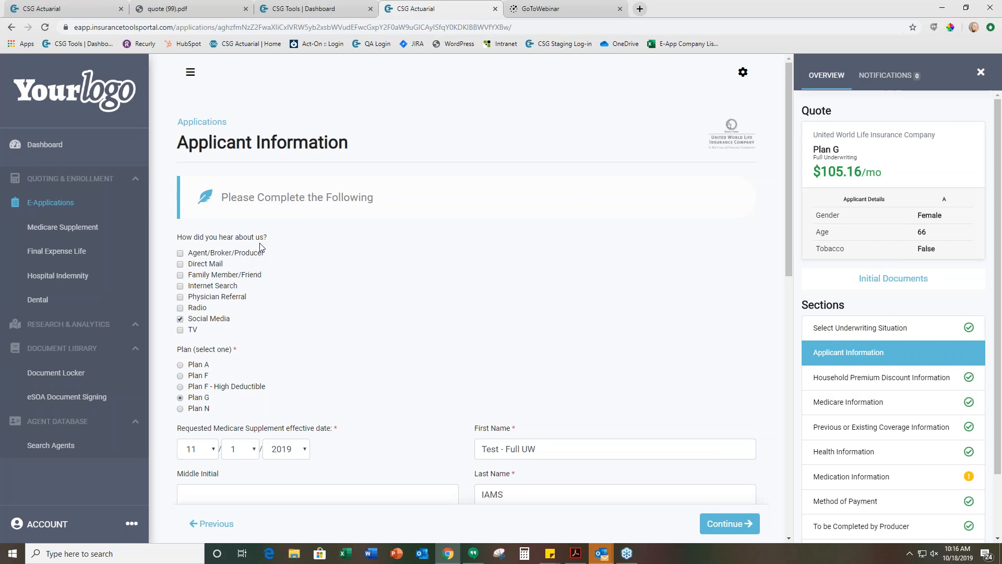
{"action": "scroll", "coordinate": [311, 286], "scroll_direction": "down", "scroll_amount": 1}
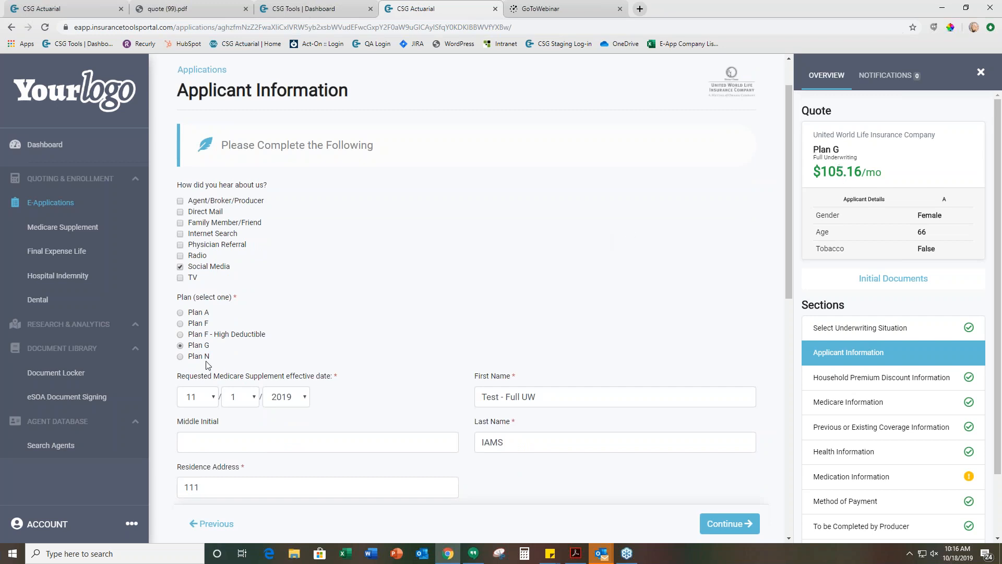
{"action": "left_click", "coordinate": [180, 324]}
{"action": "left_click", "coordinate": [197, 350]}
{"action": "scroll", "coordinate": [410, 354], "scroll_direction": "down", "scroll_amount": 3}
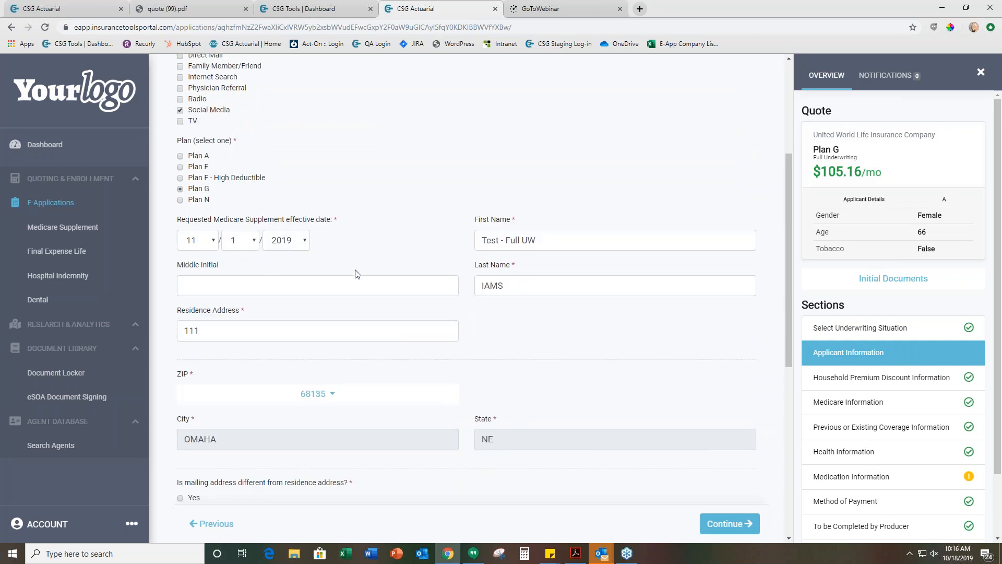
{"action": "scroll", "coordinate": [357, 274], "scroll_direction": "down", "scroll_amount": 4}
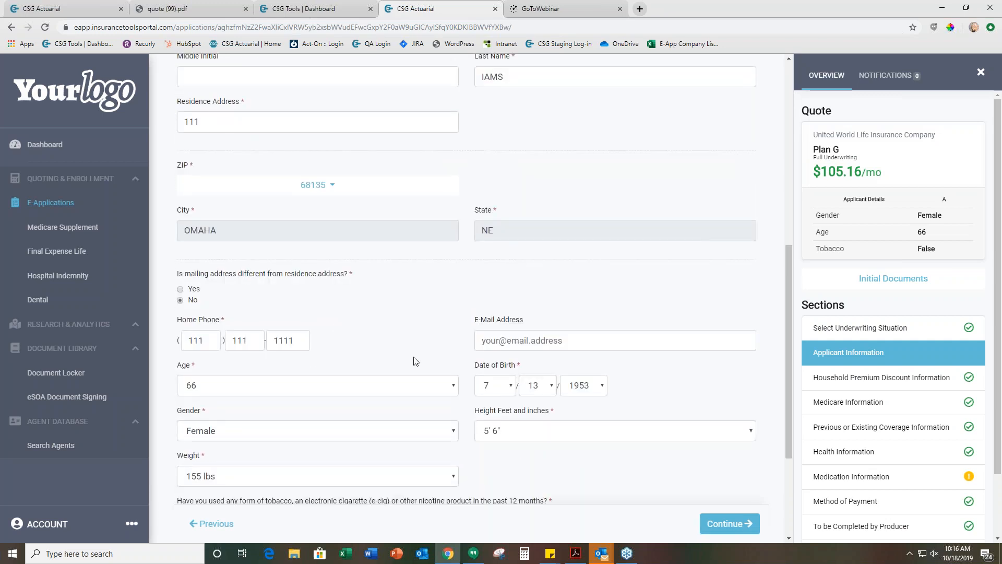
{"action": "scroll", "coordinate": [414, 361], "scroll_direction": "down", "scroll_amount": 3}
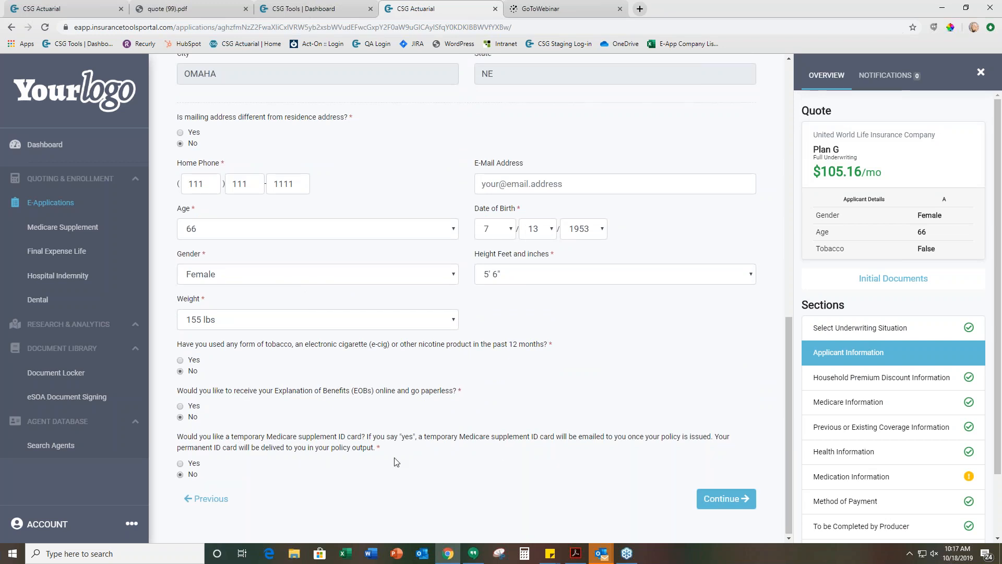
{"action": "left_click", "coordinate": [724, 498]}
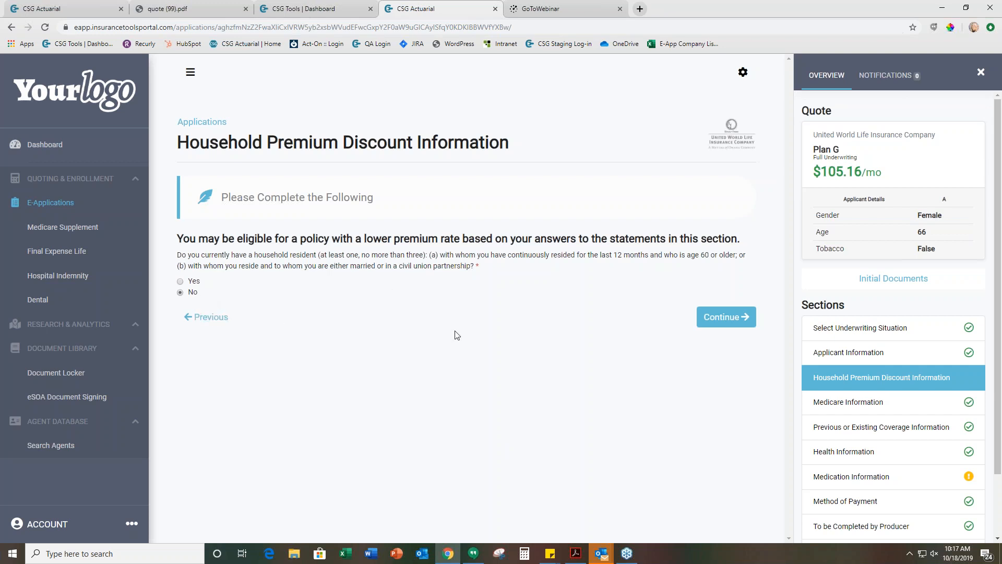
Review the household discount, Medicare and previous coverage sections, keep their answers, and continue to Health Information
{"action": "left_click", "coordinate": [723, 318]}
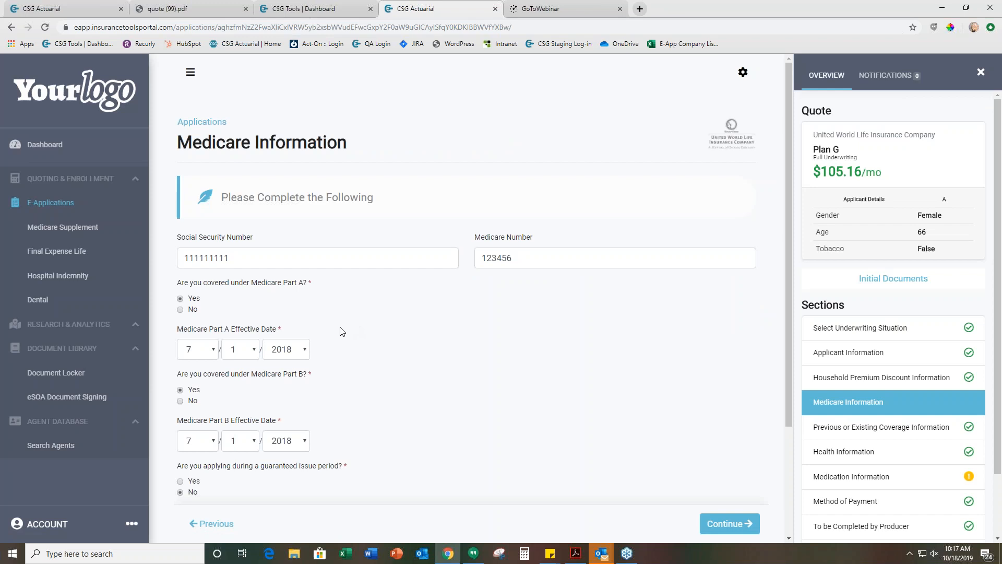
{"action": "scroll", "coordinate": [311, 397], "scroll_direction": "down", "scroll_amount": 1}
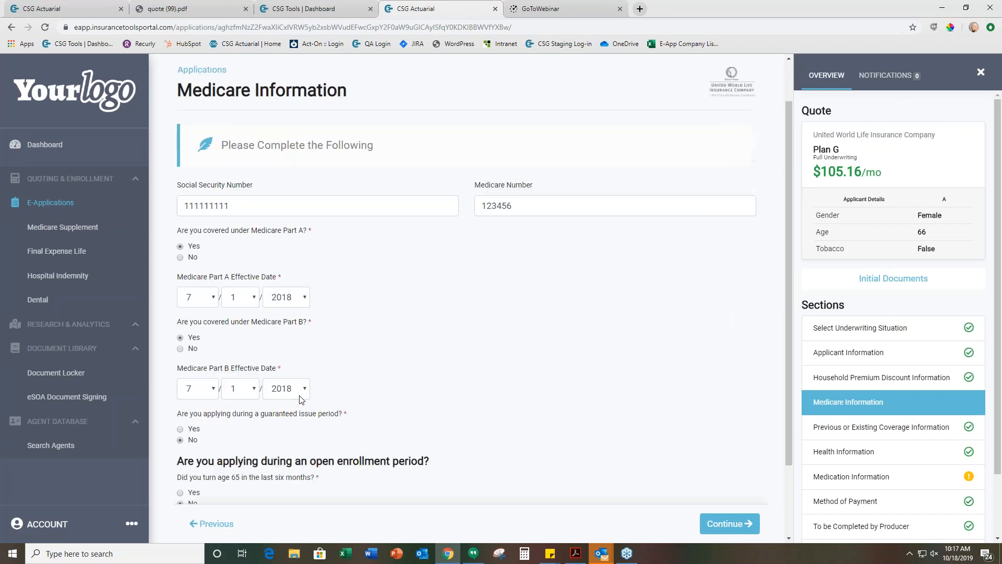
{"action": "scroll", "coordinate": [346, 405], "scroll_direction": "down", "scroll_amount": 1}
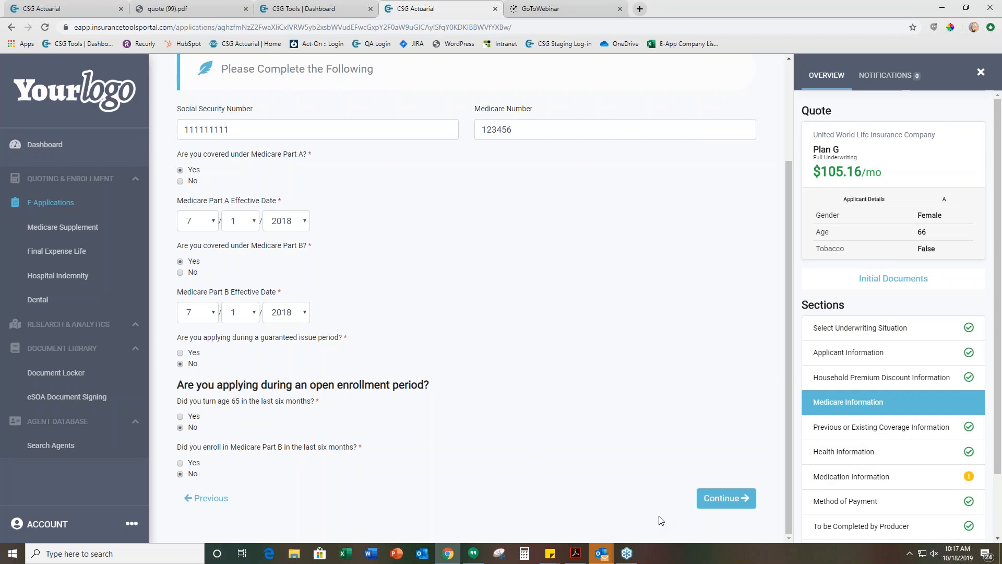
{"action": "left_click", "coordinate": [724, 500]}
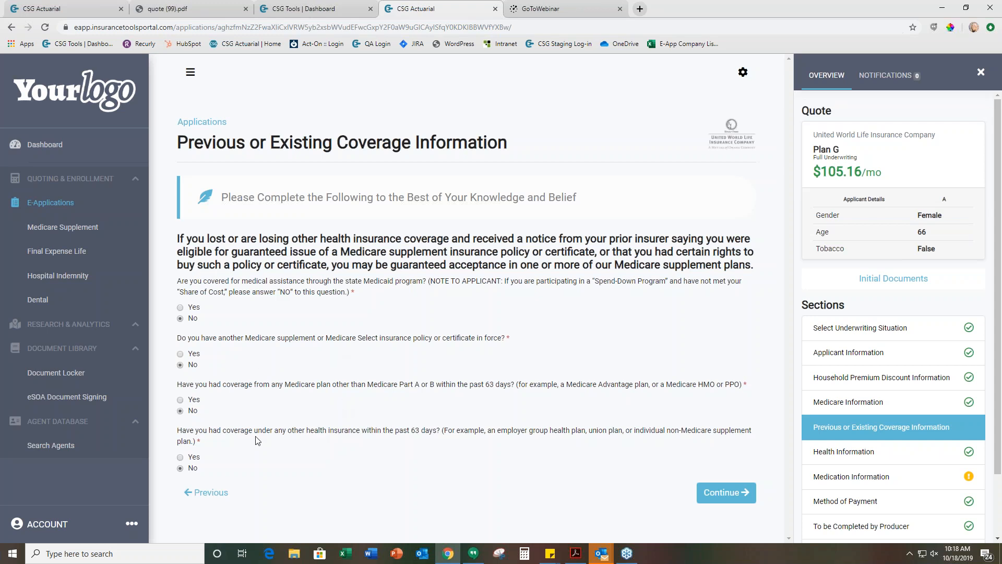
{"action": "left_click", "coordinate": [719, 497]}
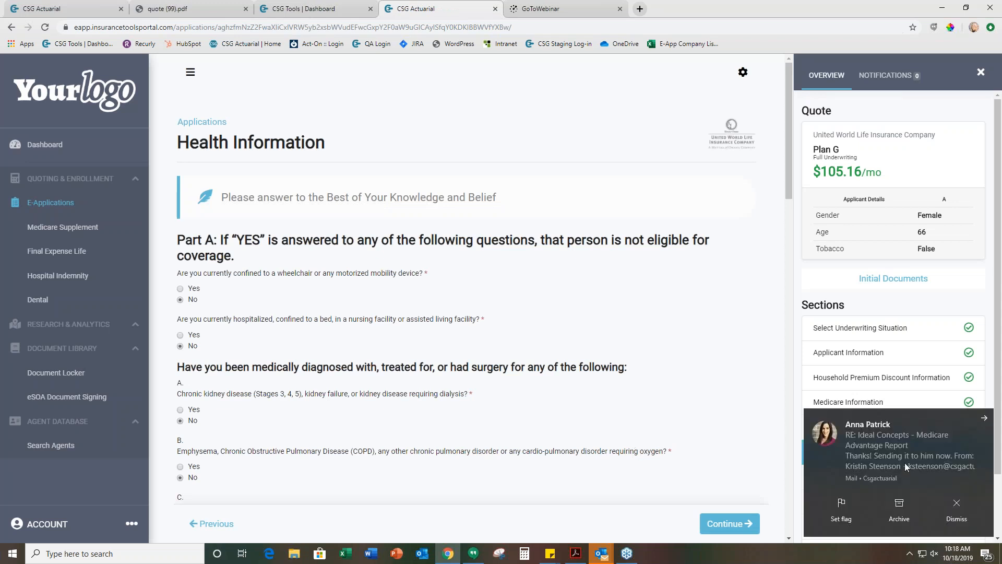
{"action": "left_click", "coordinate": [956, 504]}
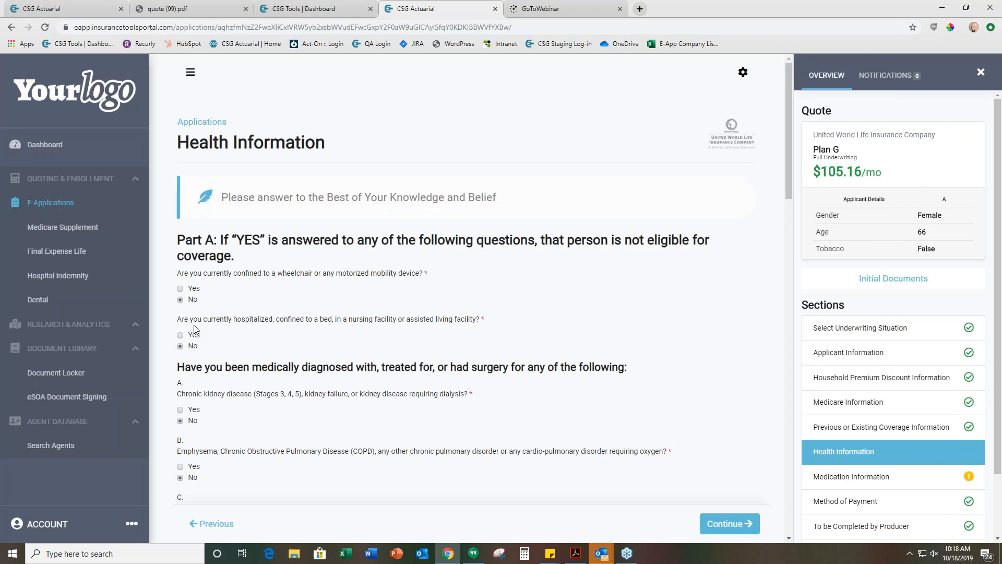
Answer Yes to the wheelchair or motorized mobility device question, read the application's notifications, and return to the overview
{"action": "left_click", "coordinate": [180, 289]}
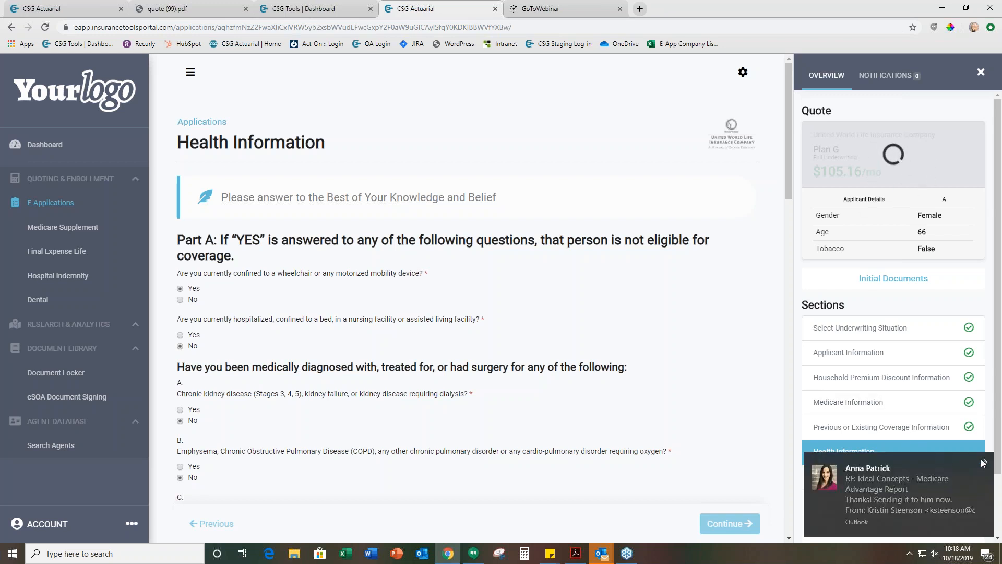
{"action": "left_click", "coordinate": [984, 462]}
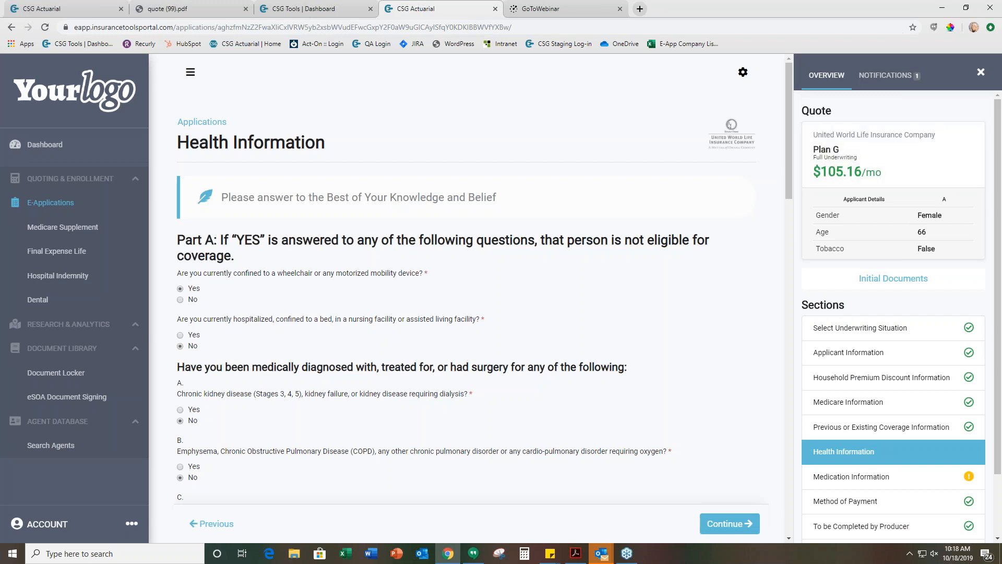
{"action": "left_click", "coordinate": [883, 76]}
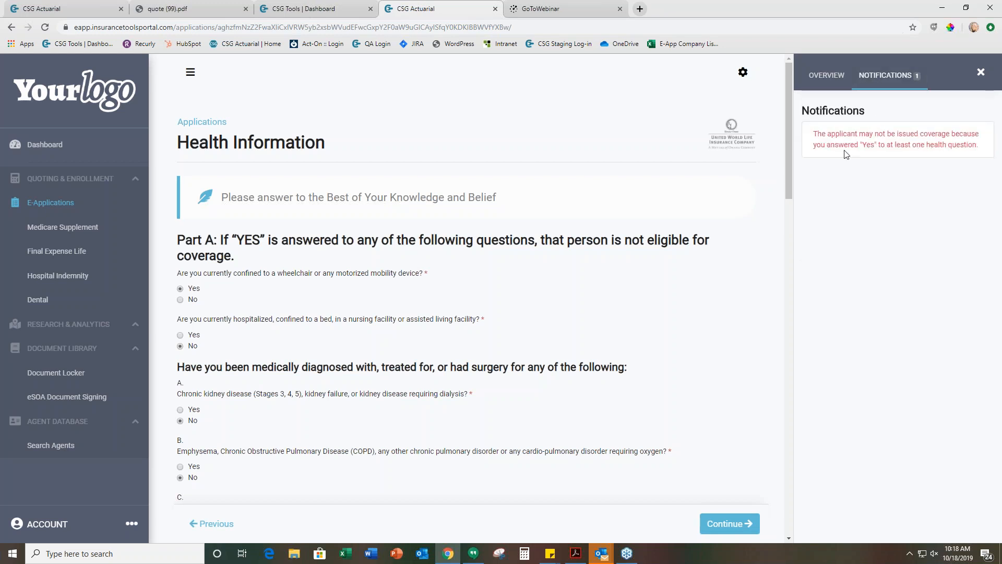
{"action": "left_click", "coordinate": [823, 79]}
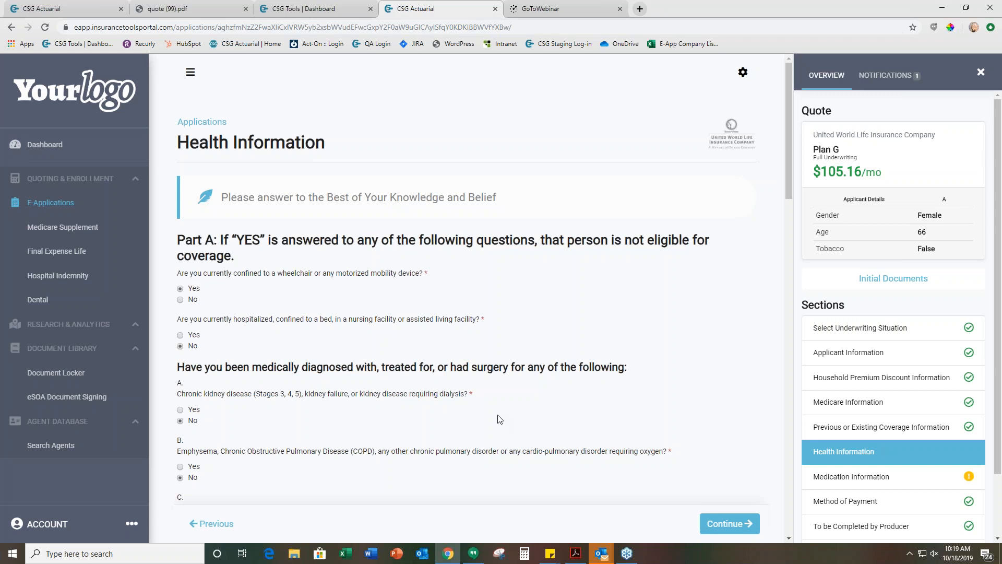
Answer No to the wheelchair or motorized mobility device question and review the remaining Part A and Part B health questions
{"action": "left_click", "coordinate": [180, 300]}
{"action": "scroll", "coordinate": [692, 376], "scroll_direction": "down", "scroll_amount": 20}
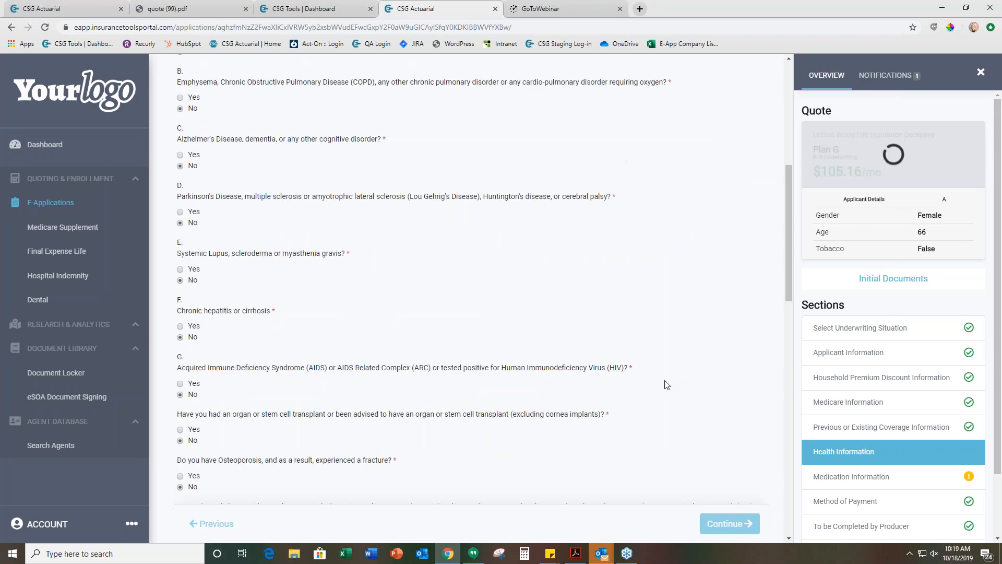
{"action": "left_click", "coordinate": [722, 497]}
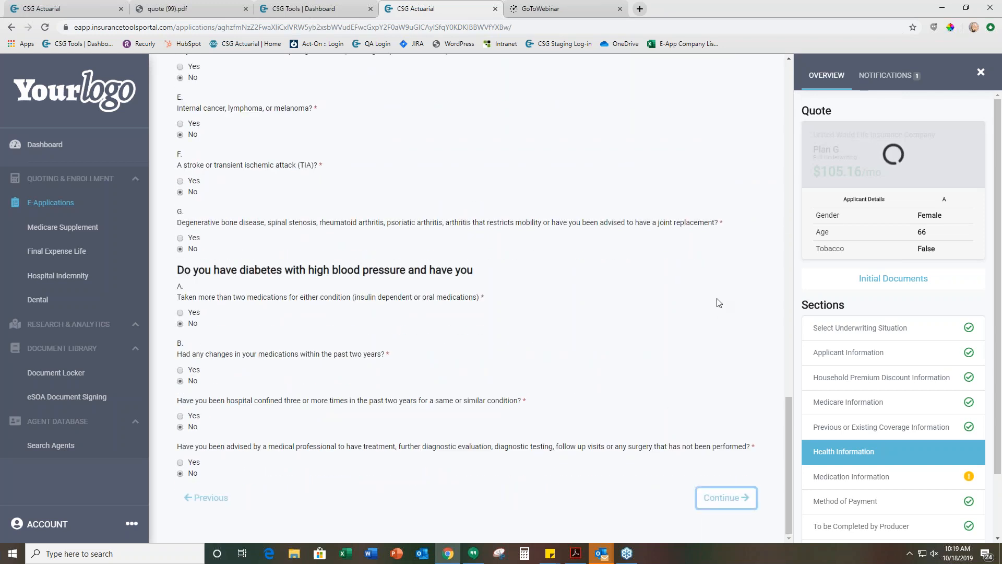
{"action": "scroll", "coordinate": [628, 281], "scroll_direction": "up", "scroll_amount": 1}
{"action": "scroll", "coordinate": [628, 281], "scroll_direction": "up", "scroll_amount": 15}
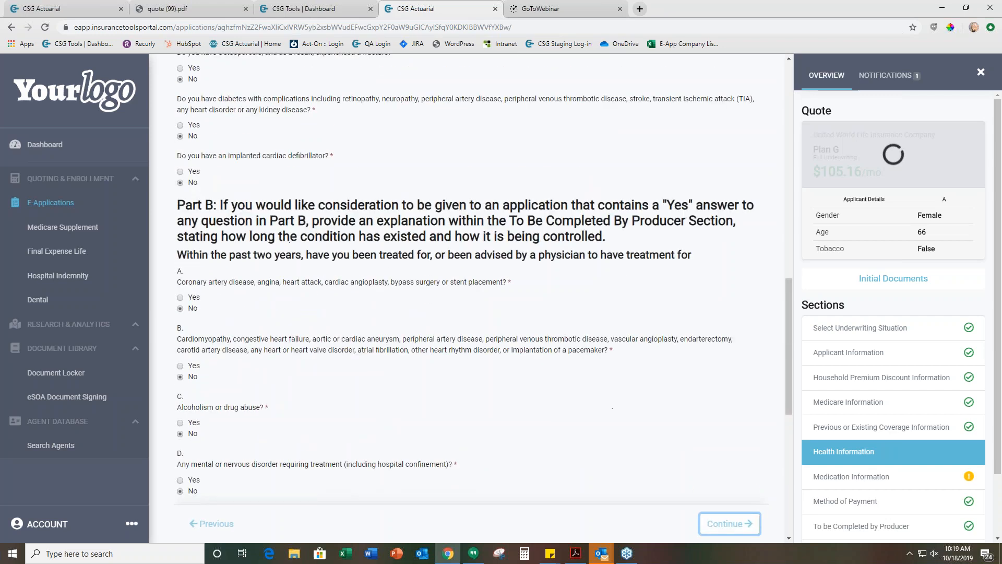
{"action": "scroll", "coordinate": [572, 347], "scroll_direction": "up", "scroll_amount": 7}
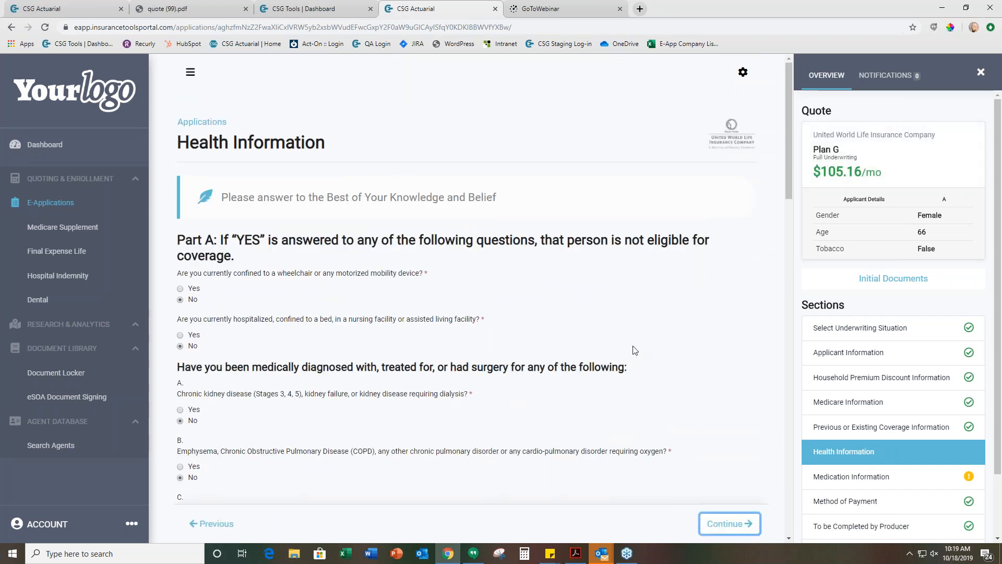
Continue to Medication Information and answer Yes to the question about prescription or over-the-counter medications in the previous 2 years
{"action": "left_click", "coordinate": [718, 527]}
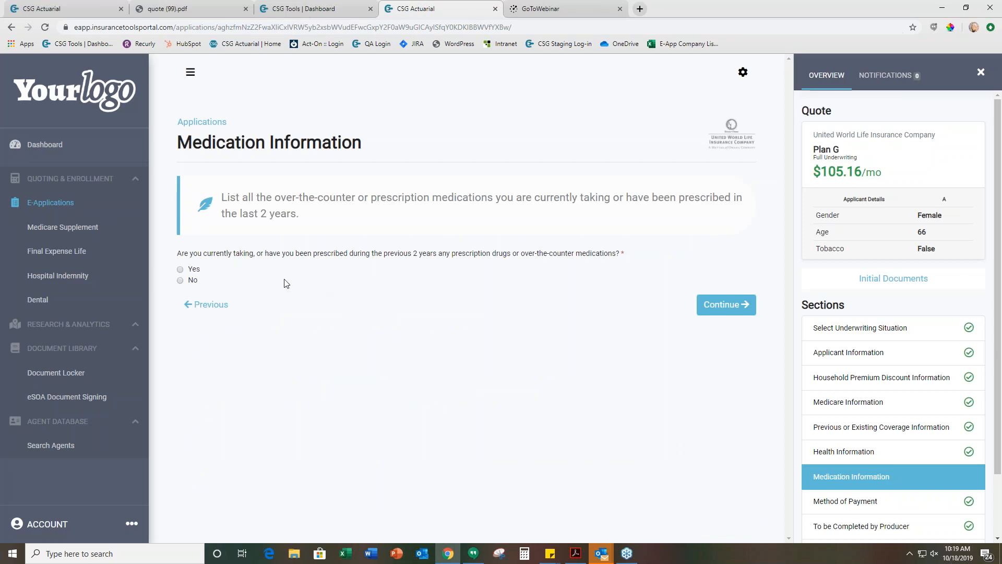
{"action": "left_click", "coordinate": [180, 270]}
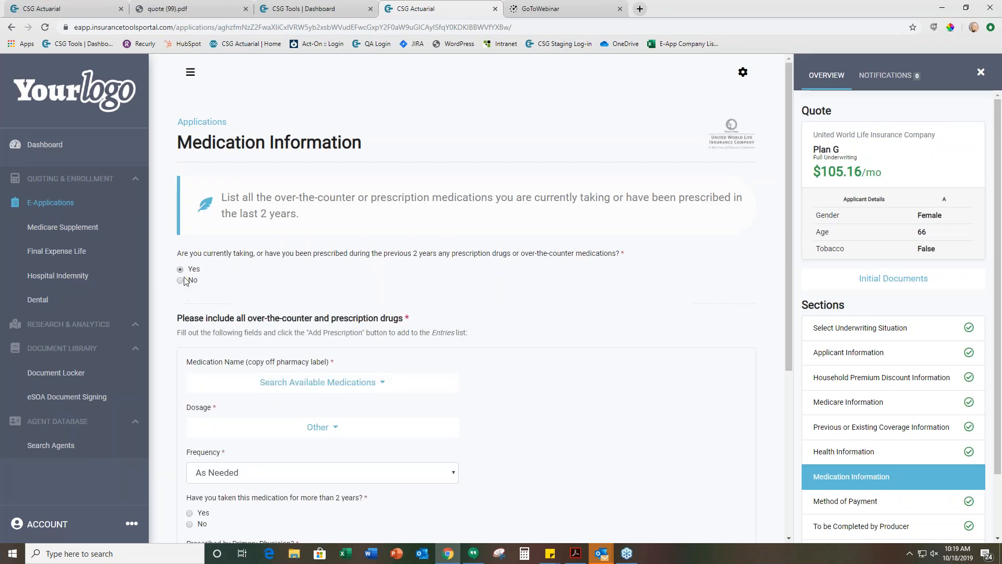
{"action": "scroll", "coordinate": [306, 234], "scroll_direction": "down", "scroll_amount": 3}
Try to find procrit in the list of available medications
{"action": "left_click", "coordinate": [306, 235]}
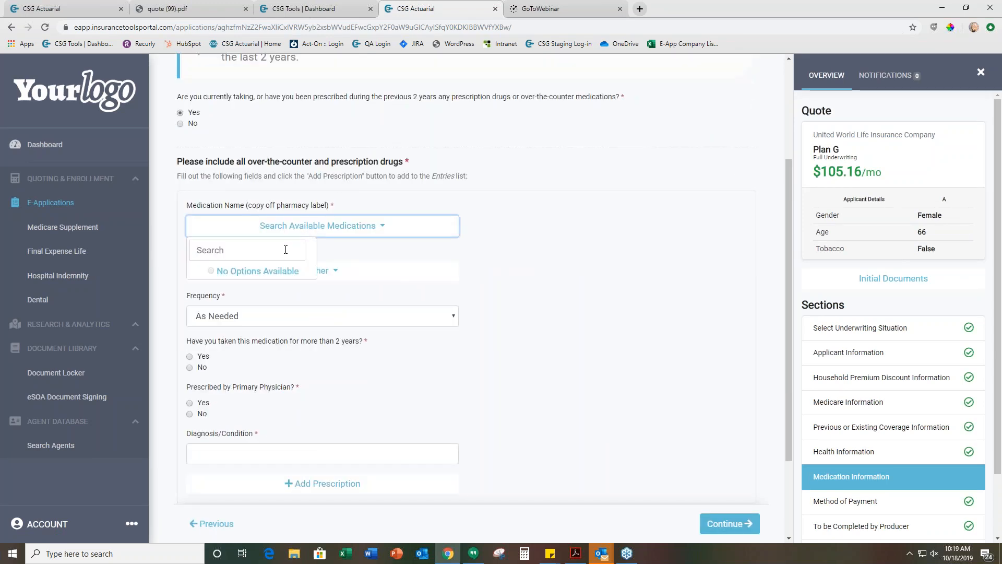
{"action": "type", "text": "procrit"}
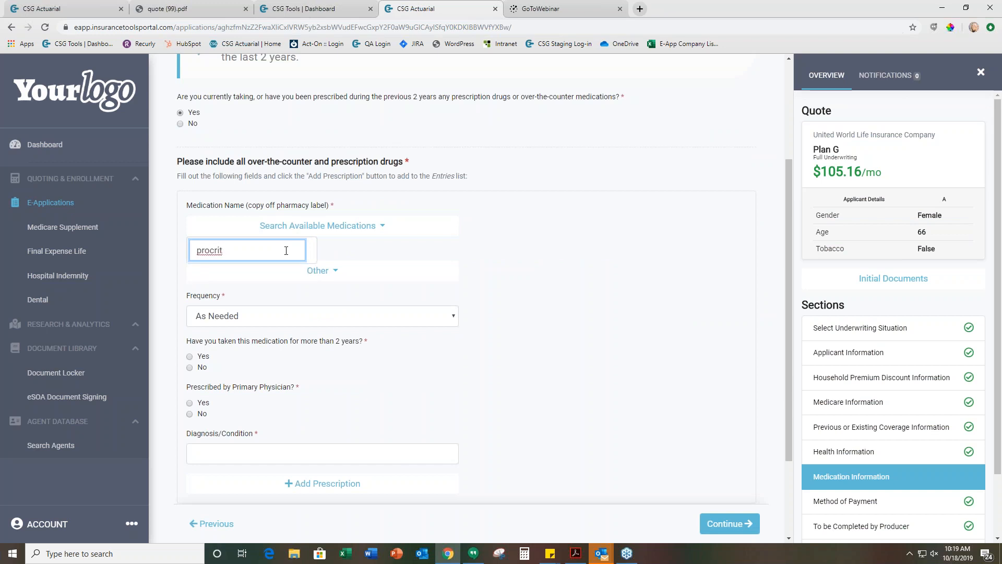
{"action": "left_click", "coordinate": [351, 227]}
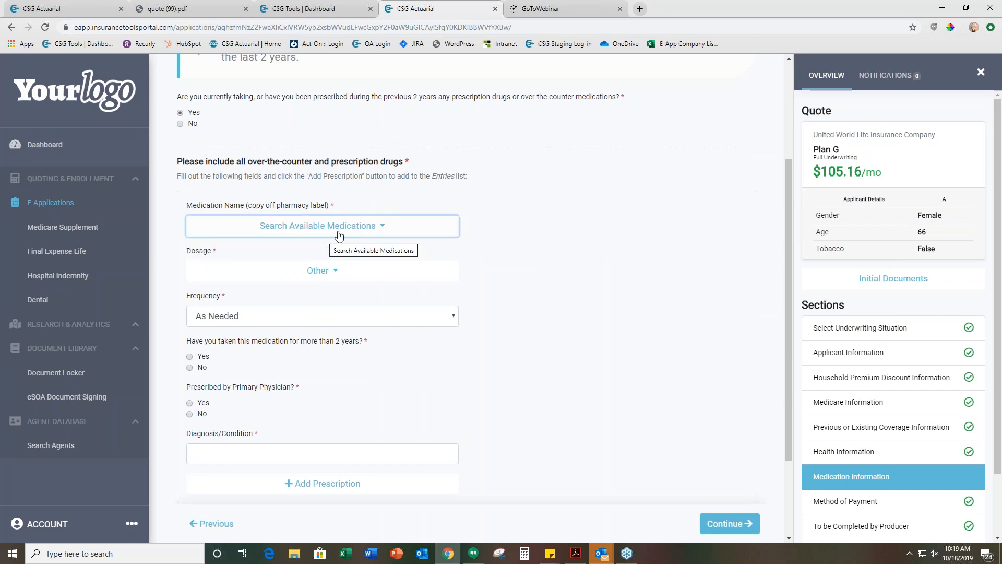
{"action": "left_click", "coordinate": [263, 249]}
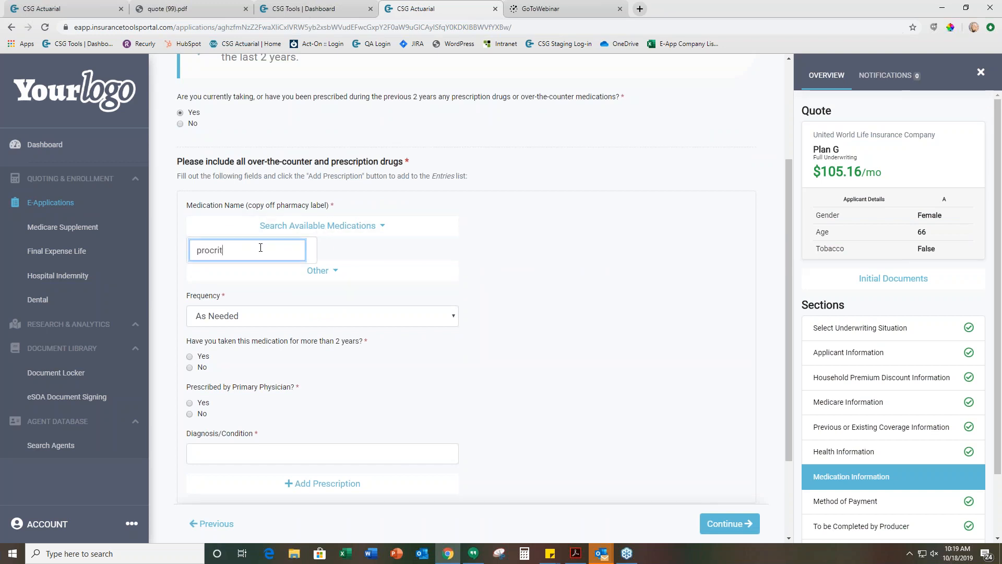
{"action": "left_click", "coordinate": [300, 256]}
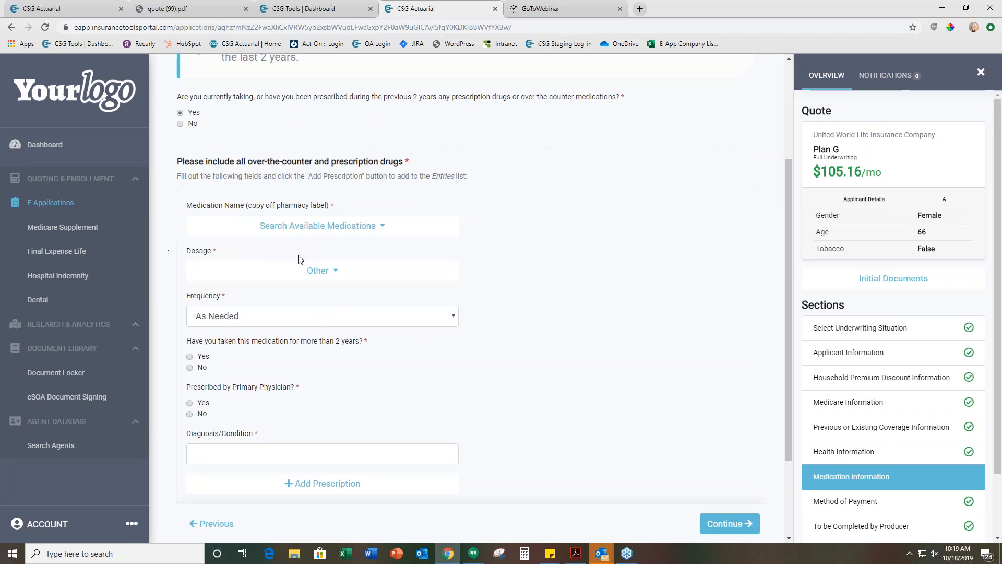
{"action": "left_click", "coordinate": [262, 250]}
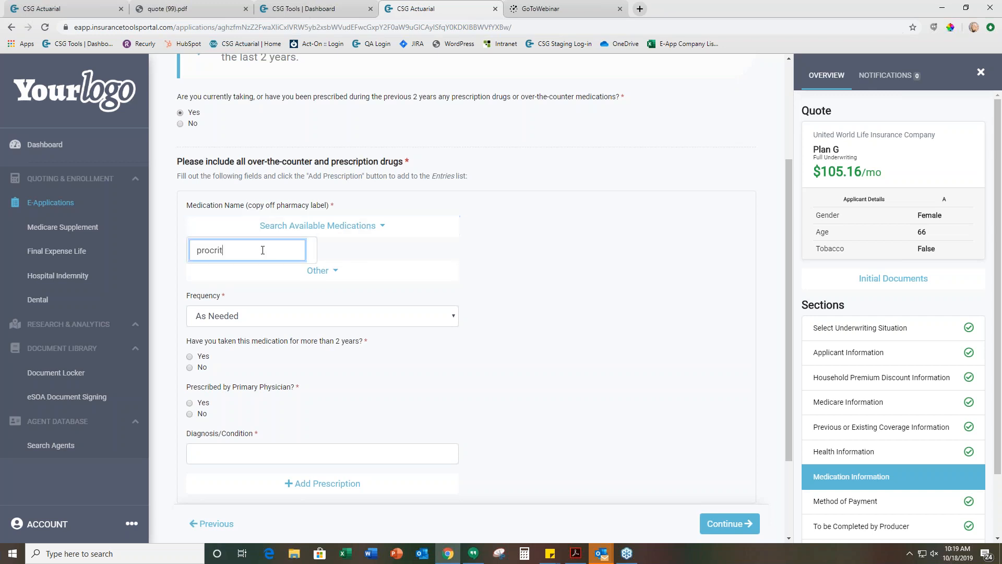
Clear the medication search, look up procrit again, select EPOGEN/PROCRIT, and keep Other as the dosage
{"action": "key", "text": "BackSpace"}
{"action": "key", "text": "BackSpace"}
{"action": "key", "text": "BackSpace"}
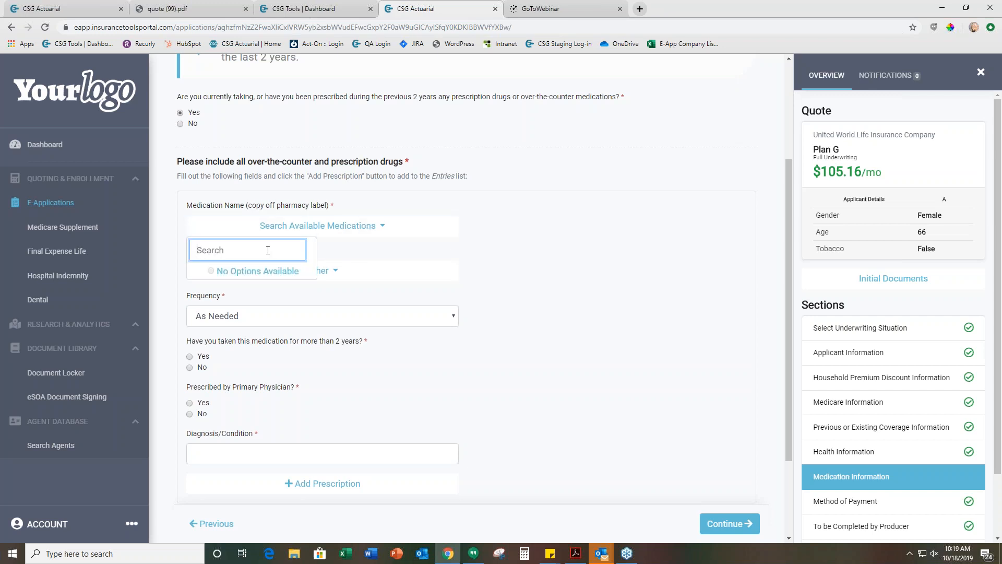
{"action": "type", "text": "procrit"}
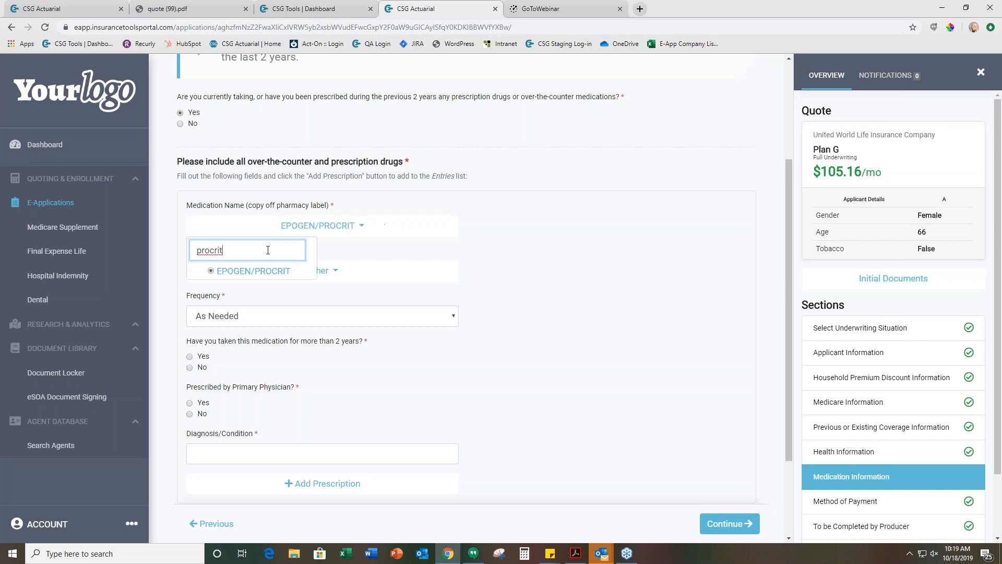
{"action": "left_click", "coordinate": [277, 273]}
{"action": "left_click", "coordinate": [434, 273]}
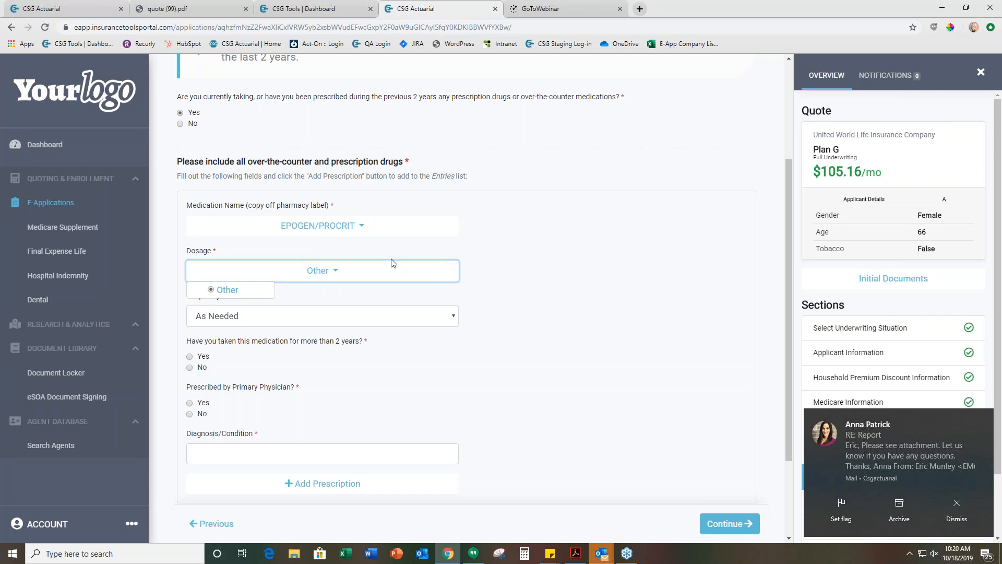
{"action": "left_click", "coordinate": [486, 280]}
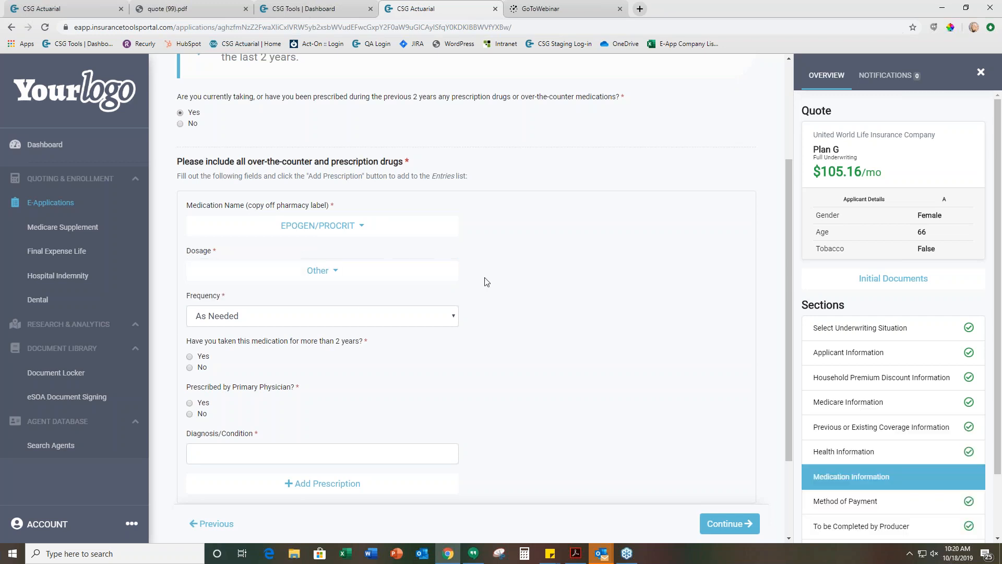
Set the frequency to 2x/Day and answer Yes to both the more-than-2-years and the primary physician questions
{"action": "left_click", "coordinate": [303, 319]}
{"action": "left_click", "coordinate": [302, 365]}
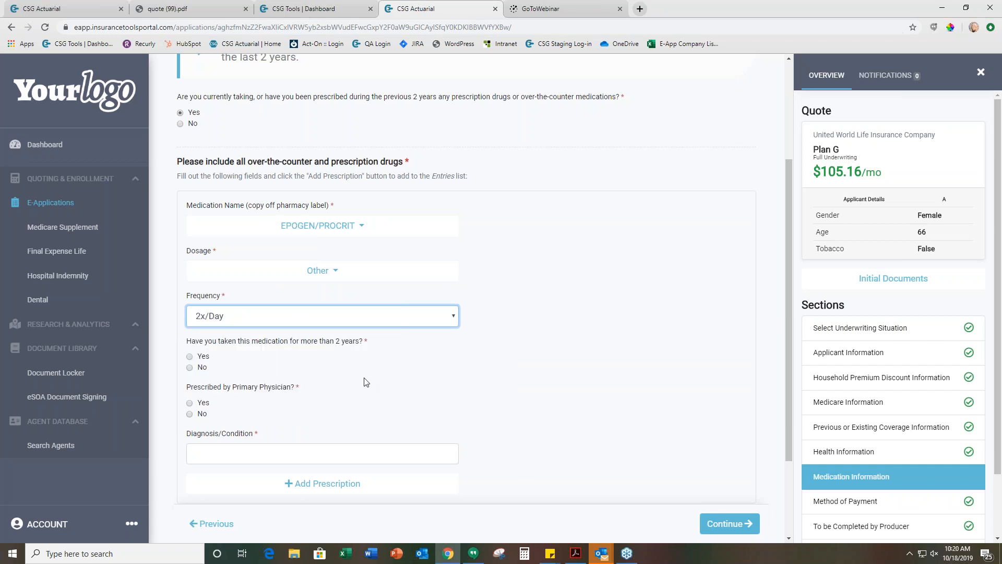
{"action": "scroll", "coordinate": [364, 382], "scroll_direction": "down", "scroll_amount": 2}
{"action": "left_click", "coordinate": [190, 255]}
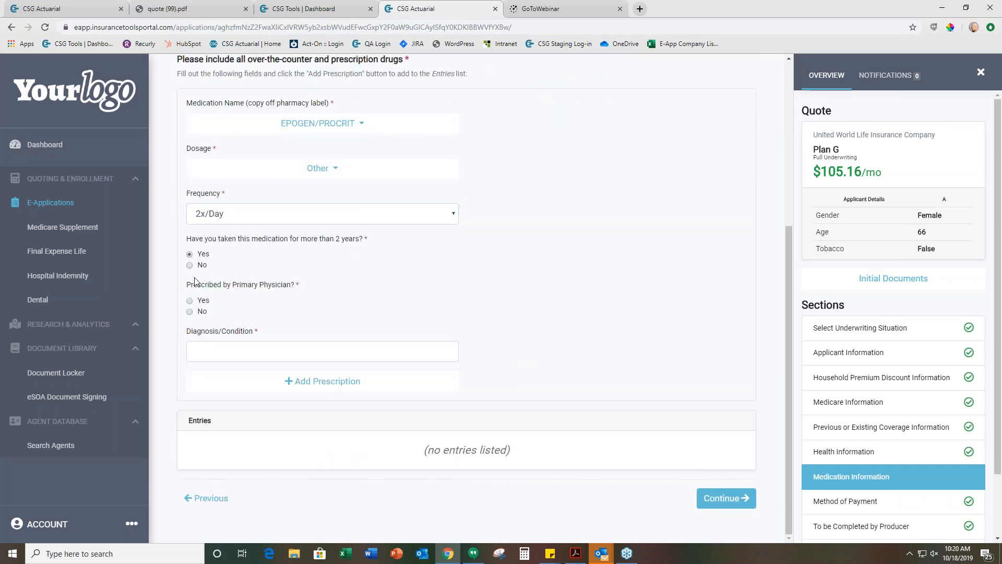
{"action": "left_click", "coordinate": [191, 301]}
Enter kidney as the diagnosis/condition and add the prescription to the entries
{"action": "left_click", "coordinate": [207, 351]}
{"action": "type", "text": "kidnesy"}
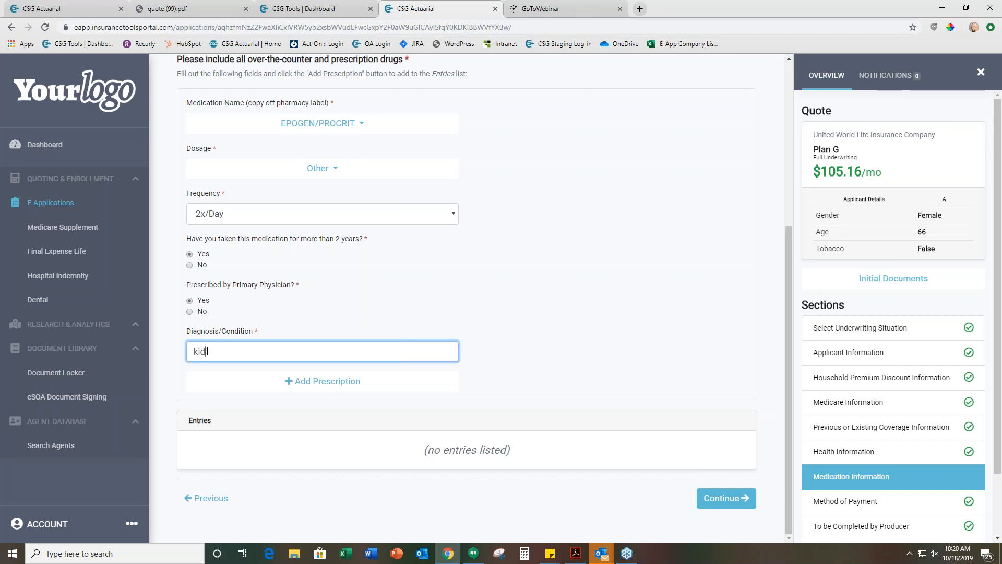
{"action": "left_click", "coordinate": [349, 383]}
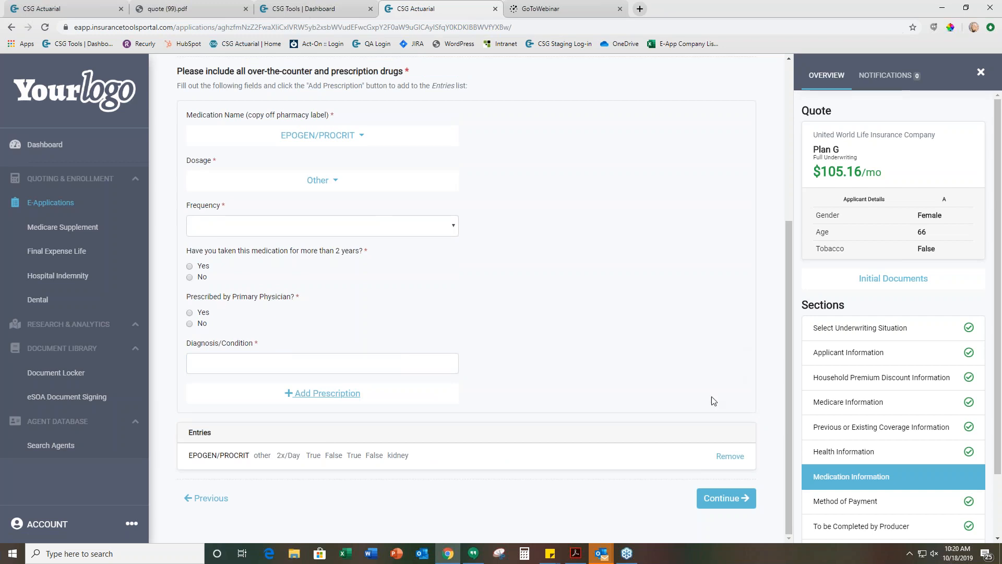
Continue to Method of Payment, dismiss the pop-up notifications, and check the application's notification list before returning to the overview
{"action": "left_click", "coordinate": [752, 501]}
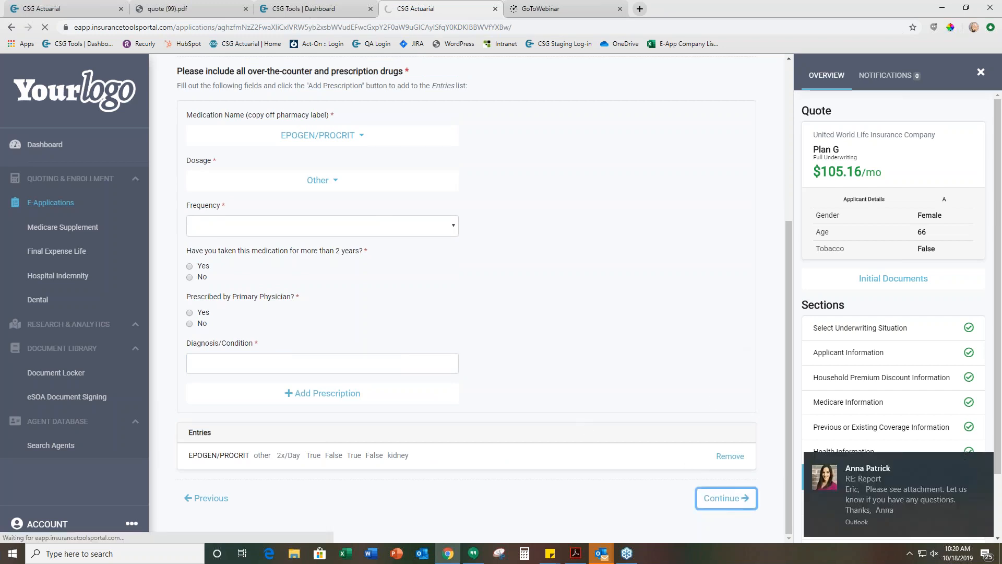
{"action": "left_click", "coordinate": [986, 464]}
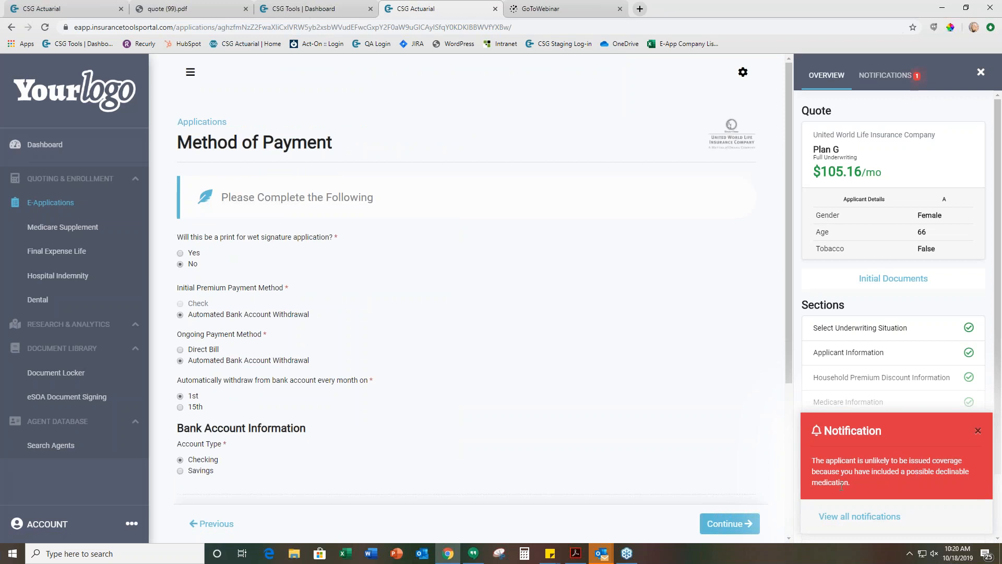
{"action": "left_click", "coordinate": [977, 431]}
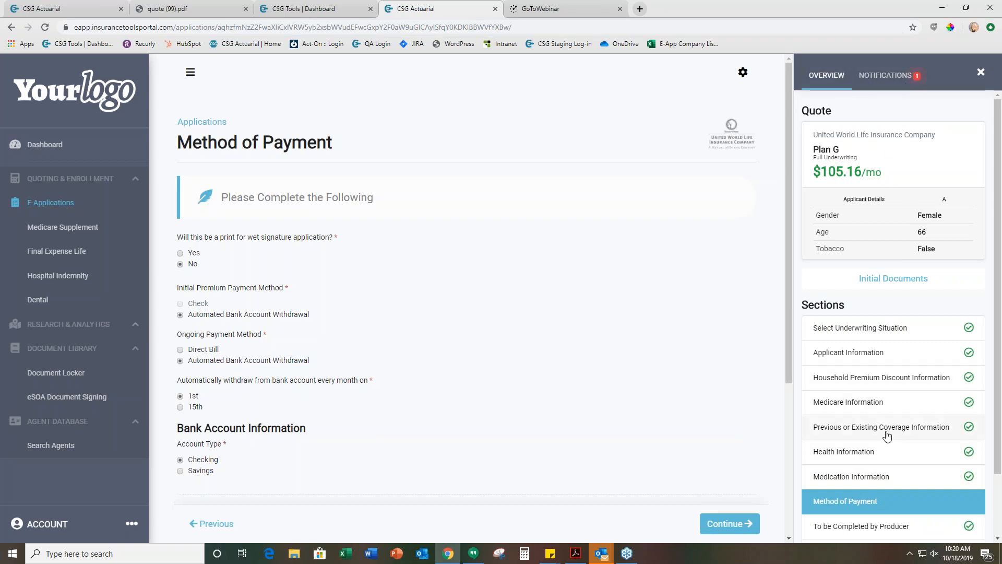
{"action": "left_click", "coordinate": [868, 77]}
{"action": "left_click", "coordinate": [832, 76]}
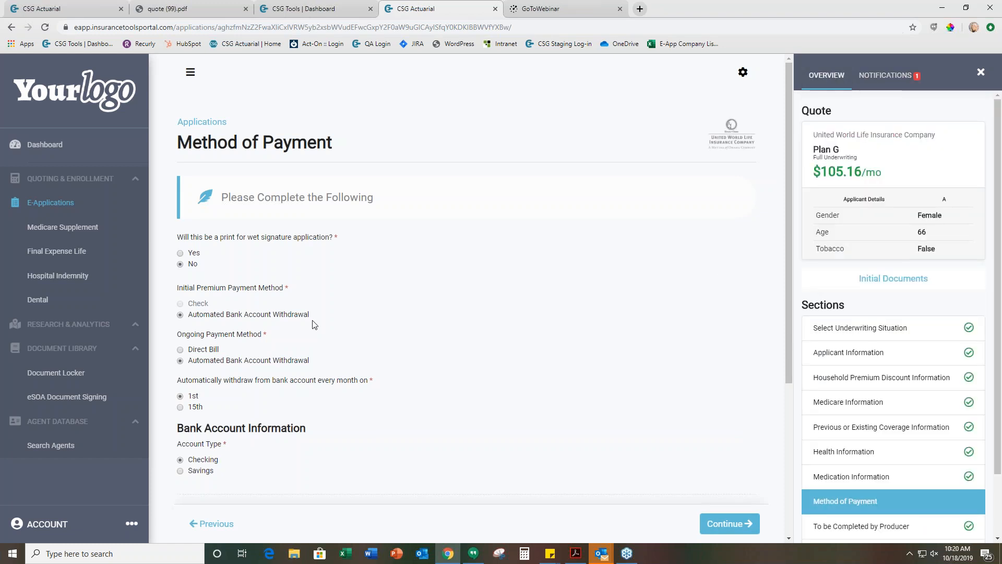
Review the payment method and bank account details, keep them as entered, and continue to the producer section
{"action": "scroll", "coordinate": [307, 322], "scroll_direction": "down", "scroll_amount": 2}
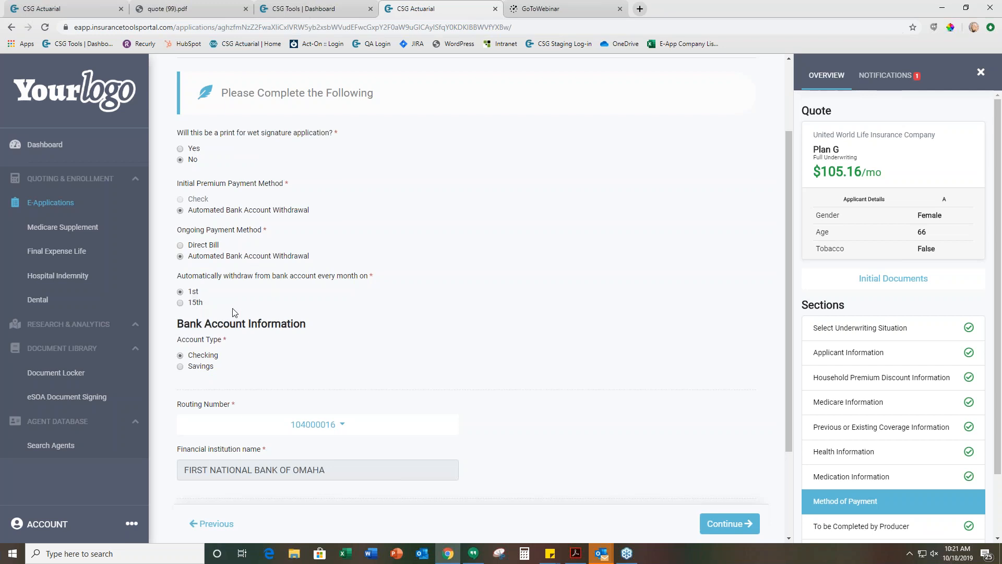
{"action": "scroll", "coordinate": [242, 311], "scroll_direction": "down", "scroll_amount": 1}
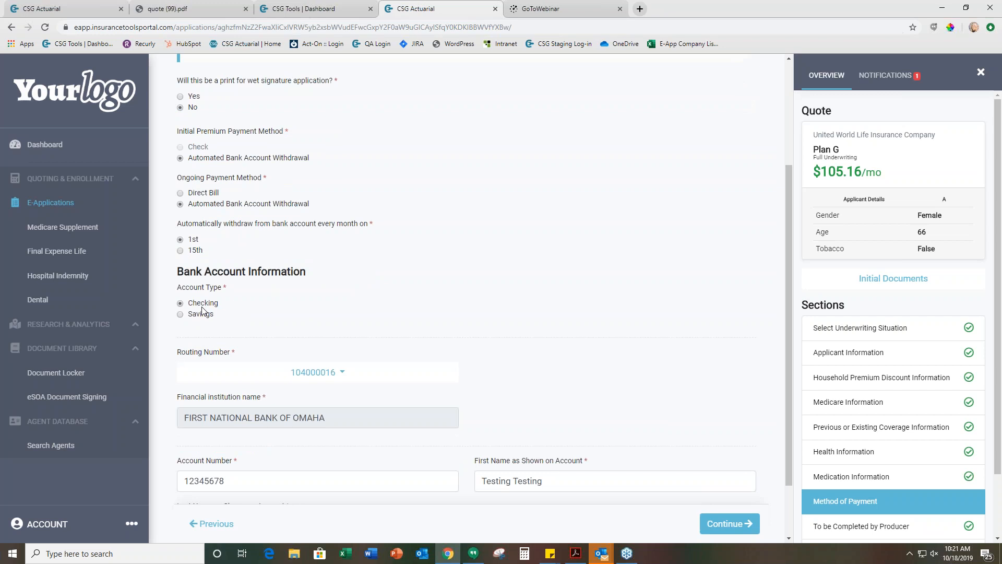
{"action": "scroll", "coordinate": [203, 311], "scroll_direction": "down", "scroll_amount": 1}
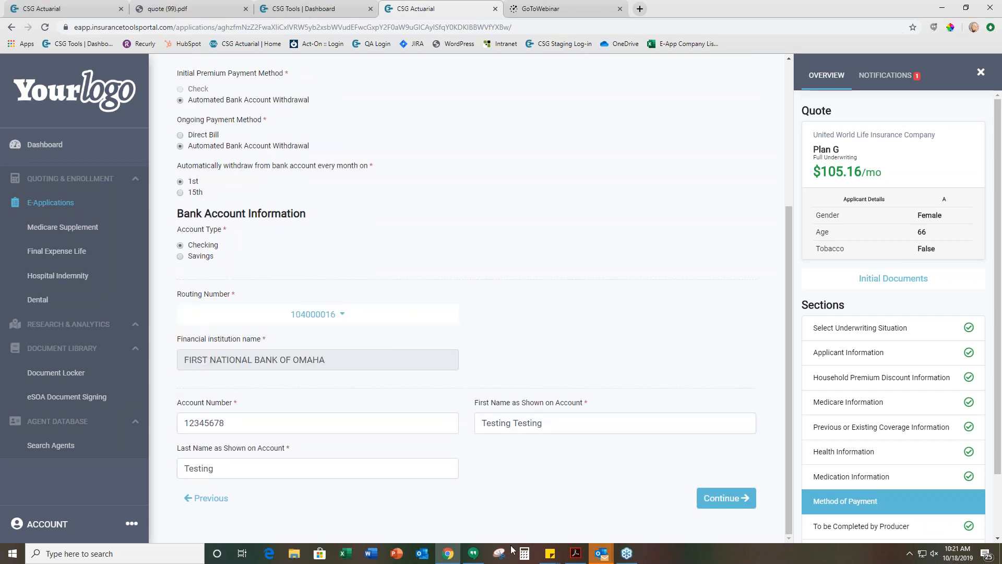
{"action": "left_click", "coordinate": [711, 502]}
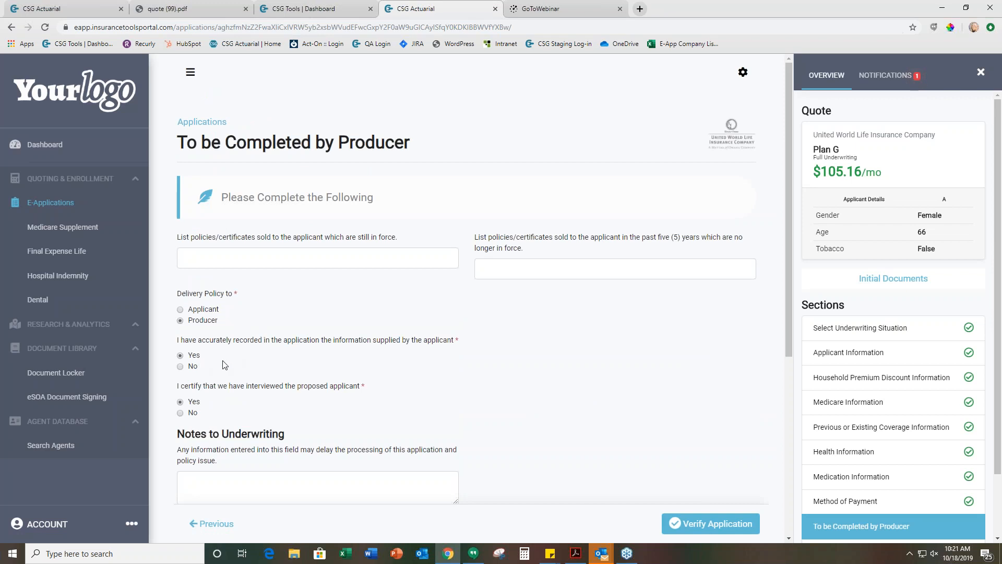
Review the producer section, leave the underwriting notes empty and the document type as Notice of Termination, and verify the application
{"action": "scroll", "coordinate": [251, 363], "scroll_direction": "down", "scroll_amount": 1}
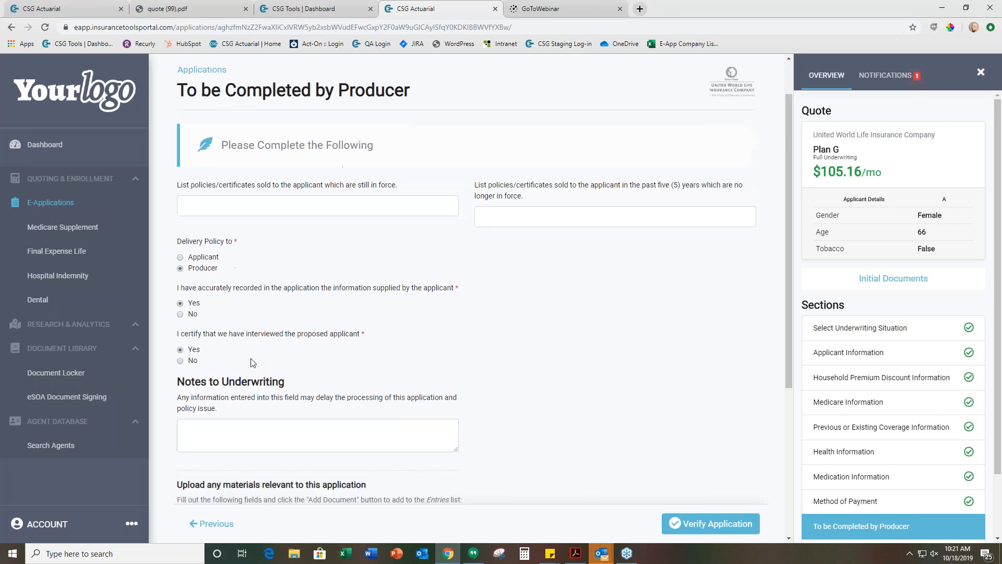
{"action": "left_click", "coordinate": [264, 427]}
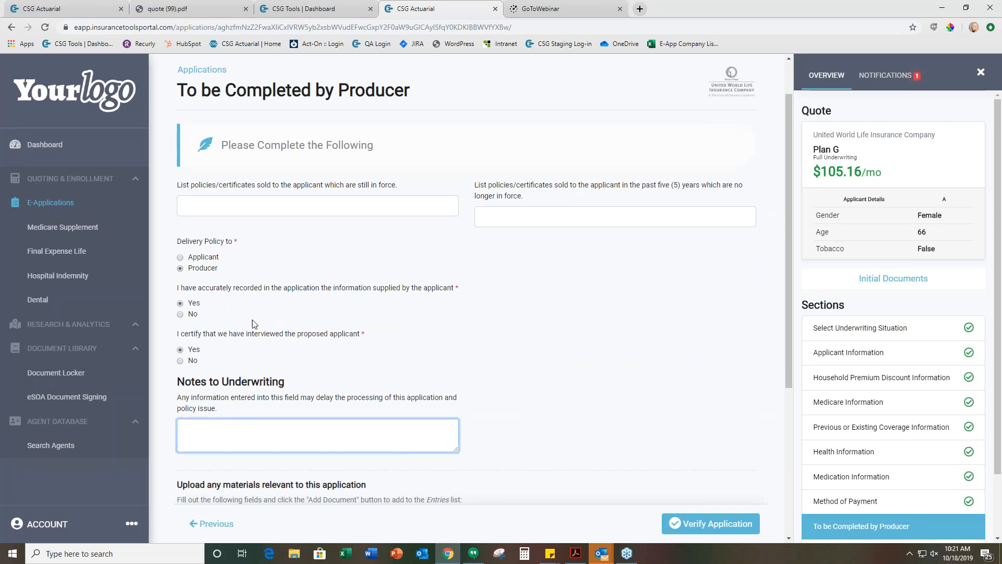
{"action": "scroll", "coordinate": [324, 365], "scroll_direction": "down", "scroll_amount": 1}
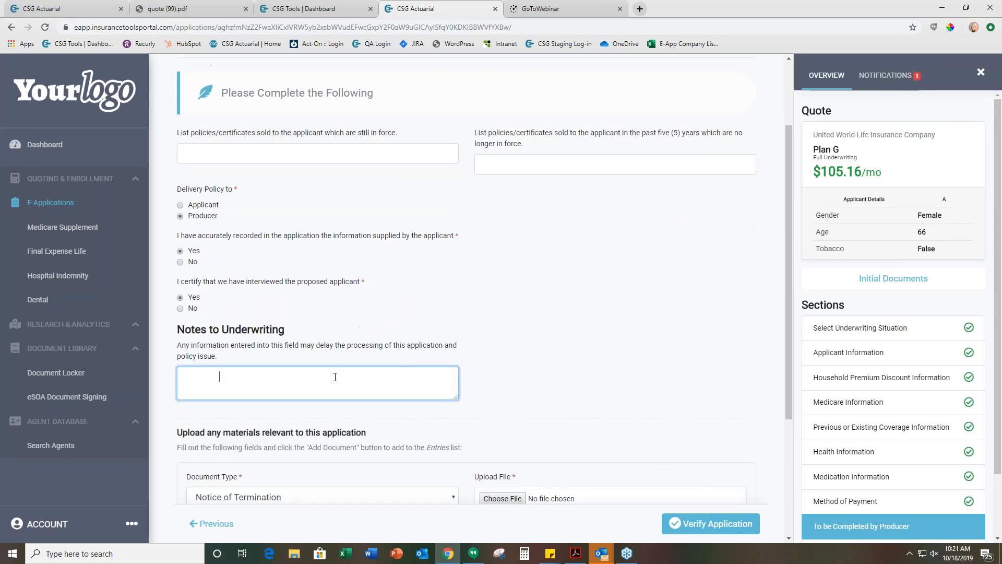
{"action": "scroll", "coordinate": [336, 381], "scroll_direction": "down", "scroll_amount": 2}
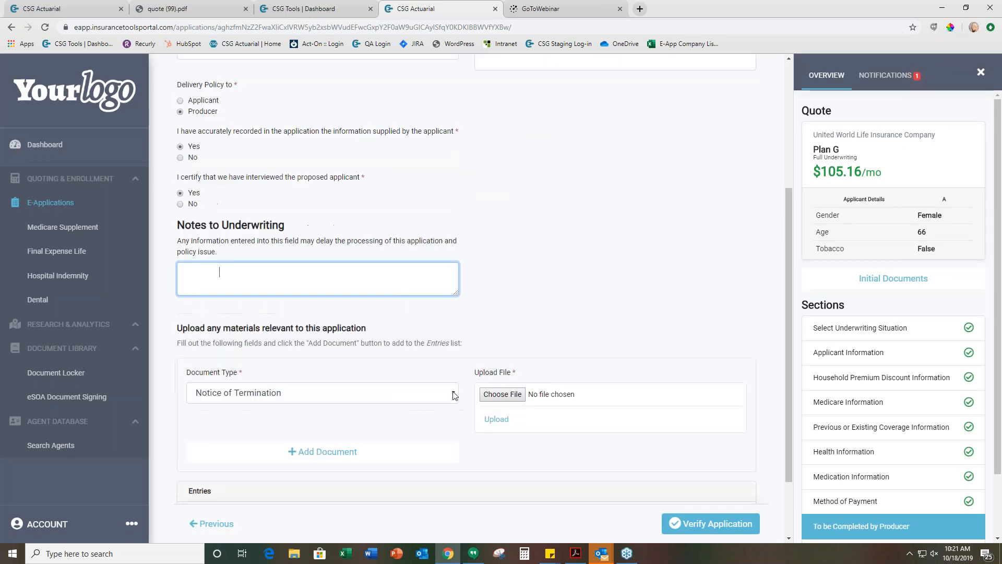
{"action": "left_click", "coordinate": [406, 393]}
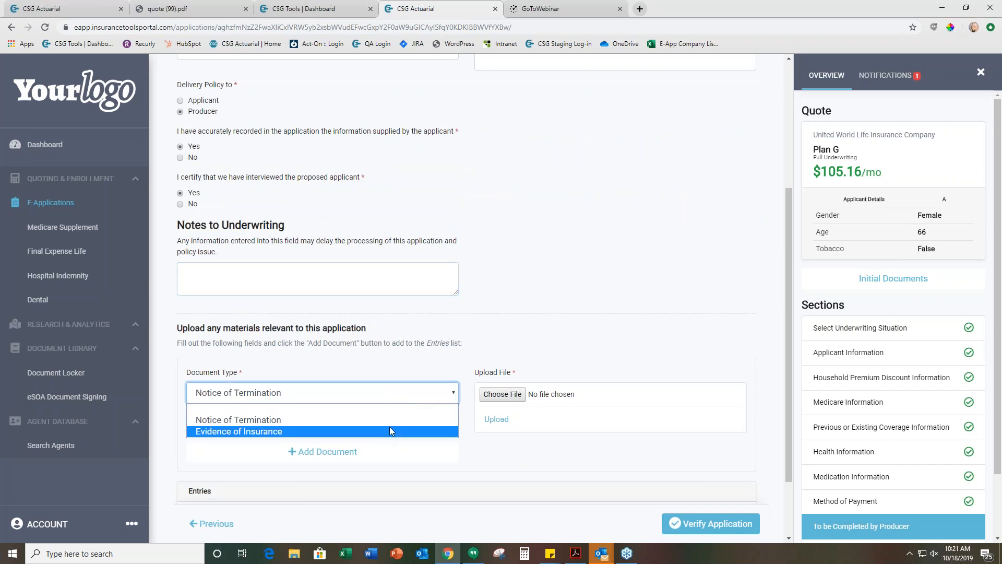
{"action": "left_click", "coordinate": [409, 419]}
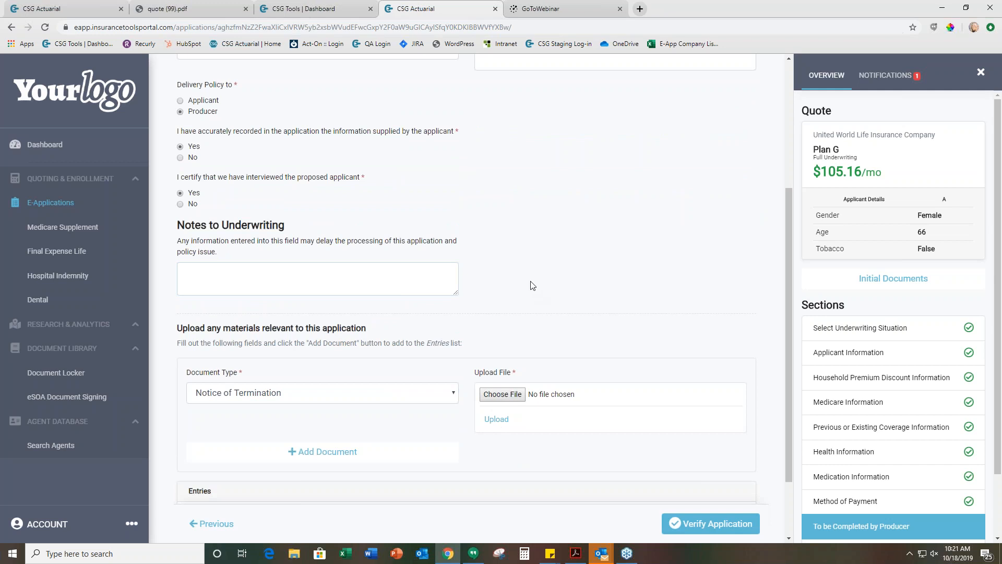
{"action": "scroll", "coordinate": [505, 297], "scroll_direction": "down", "scroll_amount": 3}
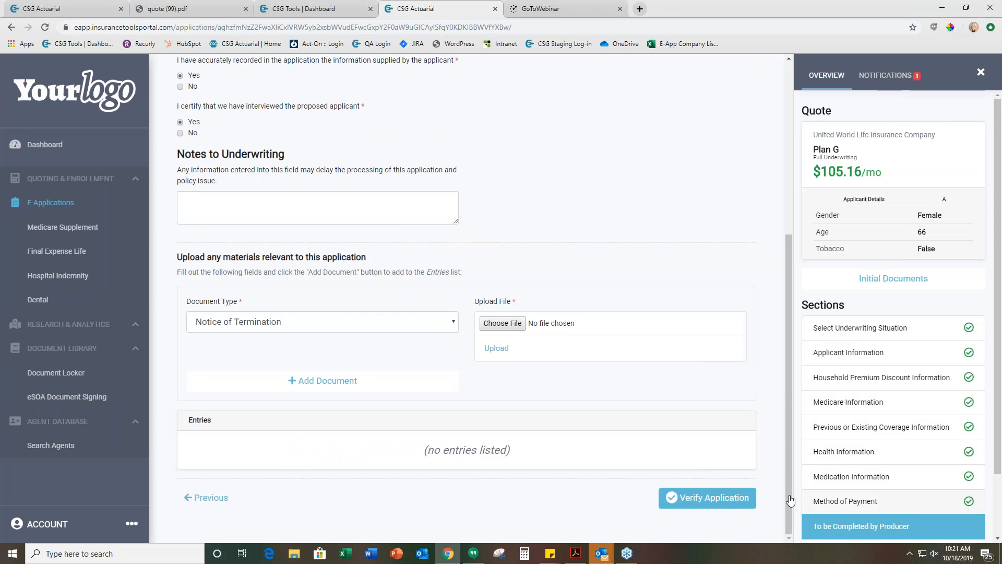
{"action": "left_click", "coordinate": [720, 500]}
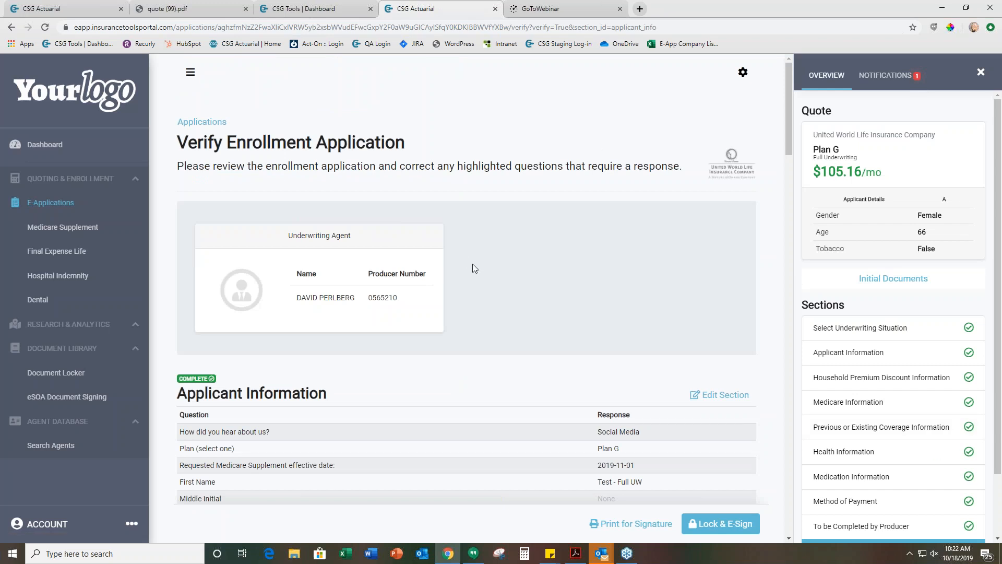
Review all sections of the enrollment application and lock it for e-signing, dismissing the pop-up notification
{"action": "scroll", "coordinate": [474, 268], "scroll_direction": "down", "scroll_amount": 2}
{"action": "scroll", "coordinate": [417, 298], "scroll_direction": "down", "scroll_amount": 2}
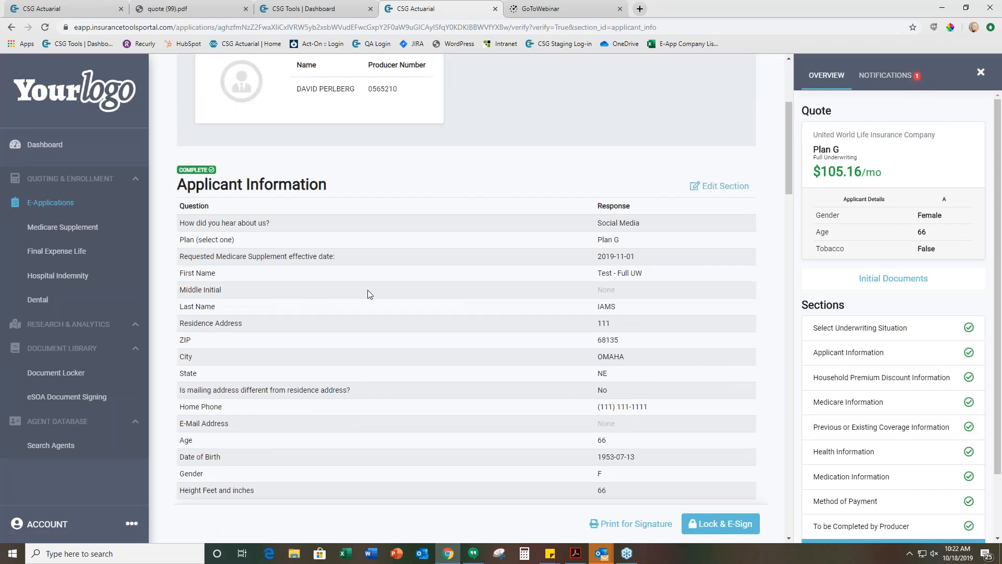
{"action": "scroll", "coordinate": [370, 292], "scroll_direction": "down", "scroll_amount": 5}
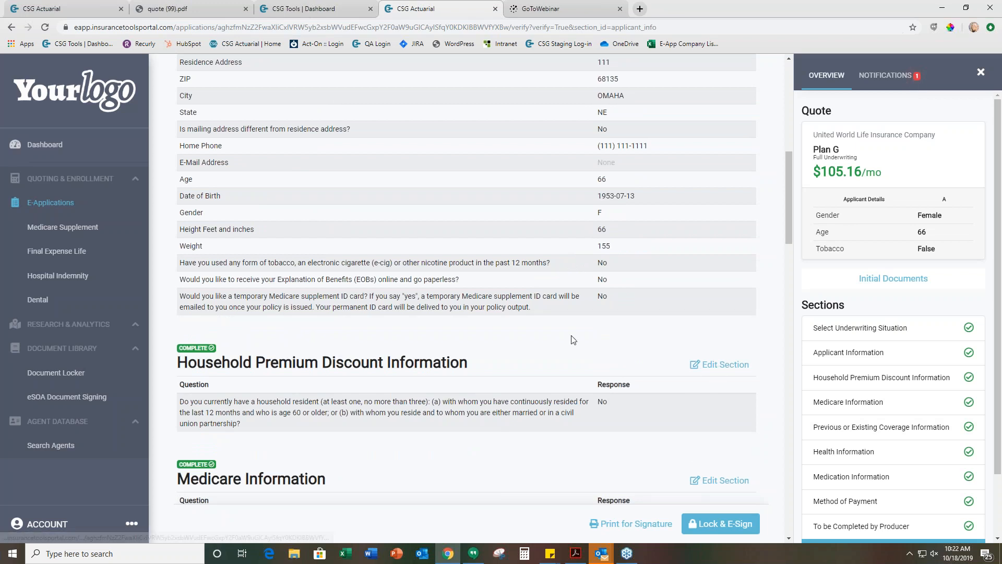
{"action": "scroll", "coordinate": [577, 334], "scroll_direction": "down", "scroll_amount": 4}
{"action": "scroll", "coordinate": [577, 334], "scroll_direction": "down", "scroll_amount": 18}
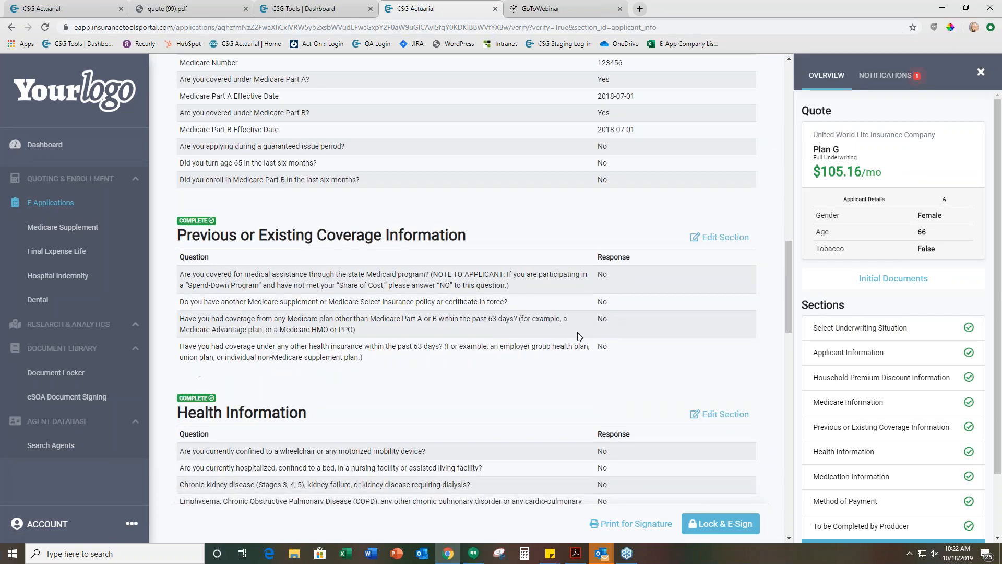
{"action": "scroll", "coordinate": [581, 338], "scroll_direction": "down", "scroll_amount": 1}
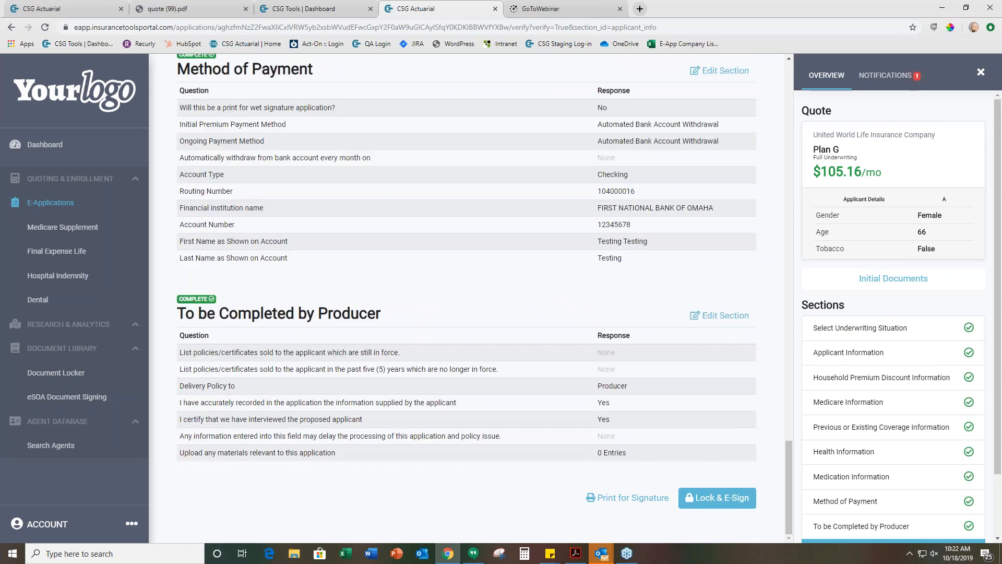
{"action": "left_click", "coordinate": [716, 500]}
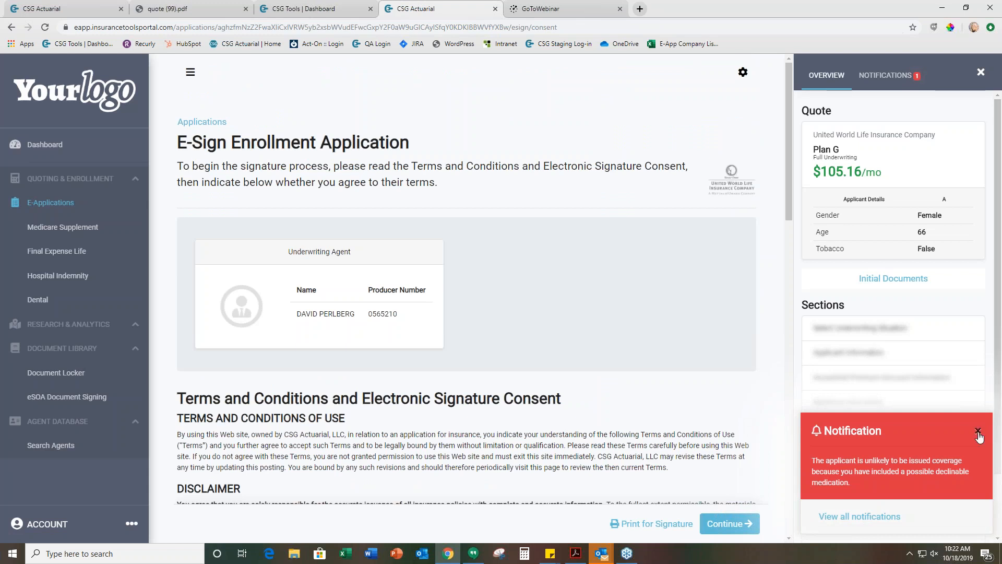
{"action": "left_click", "coordinate": [978, 432]}
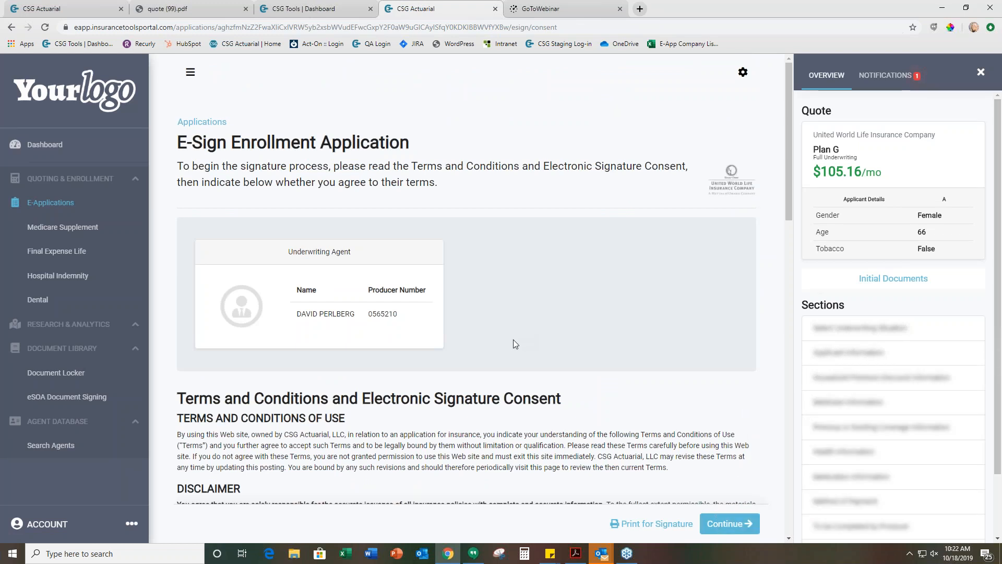
Read through the Terms and Conditions and Electronic Signature Consent, agree on the applicant's behalf, and continue to the Statement of Signature
{"action": "scroll", "coordinate": [514, 344], "scroll_direction": "down", "scroll_amount": 6}
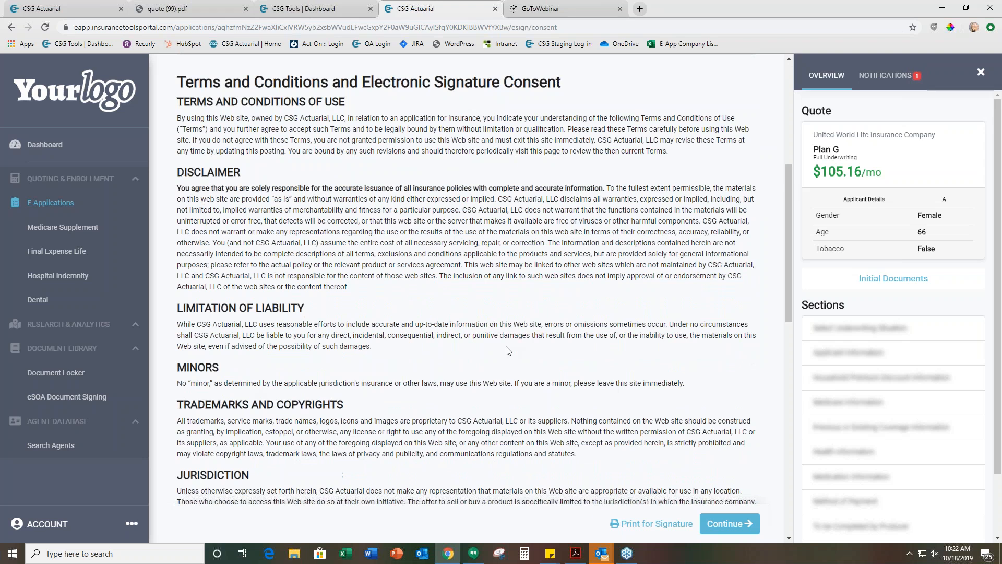
{"action": "scroll", "coordinate": [507, 350], "scroll_direction": "down", "scroll_amount": 5}
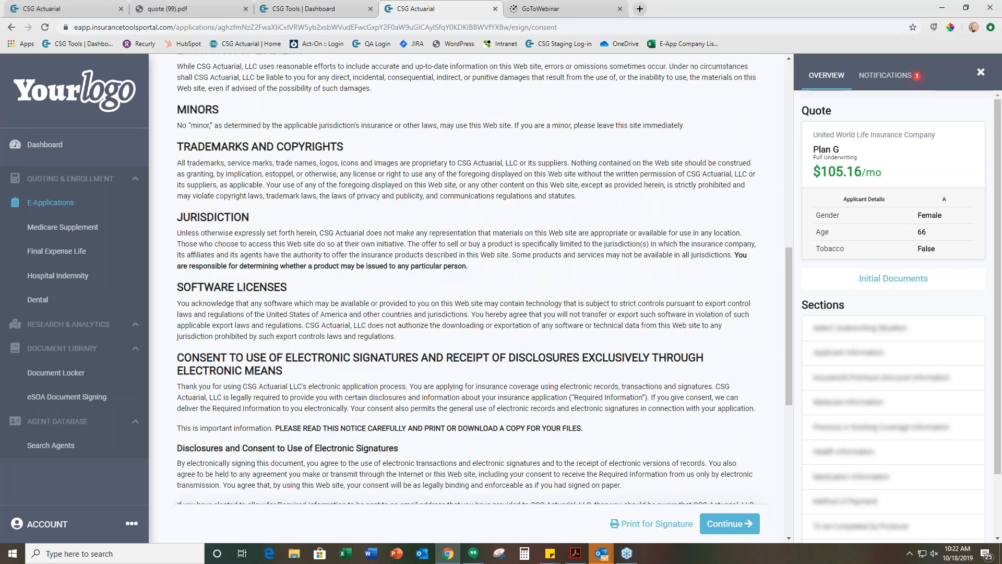
{"action": "scroll", "coordinate": [508, 350], "scroll_direction": "down", "scroll_amount": 7}
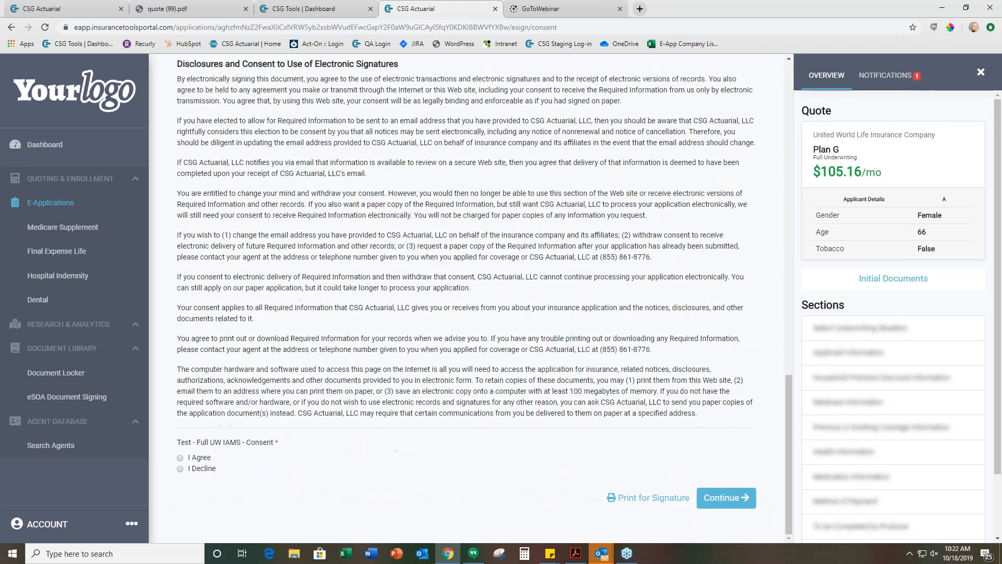
{"action": "left_click", "coordinate": [180, 458]}
{"action": "left_click", "coordinate": [732, 498]}
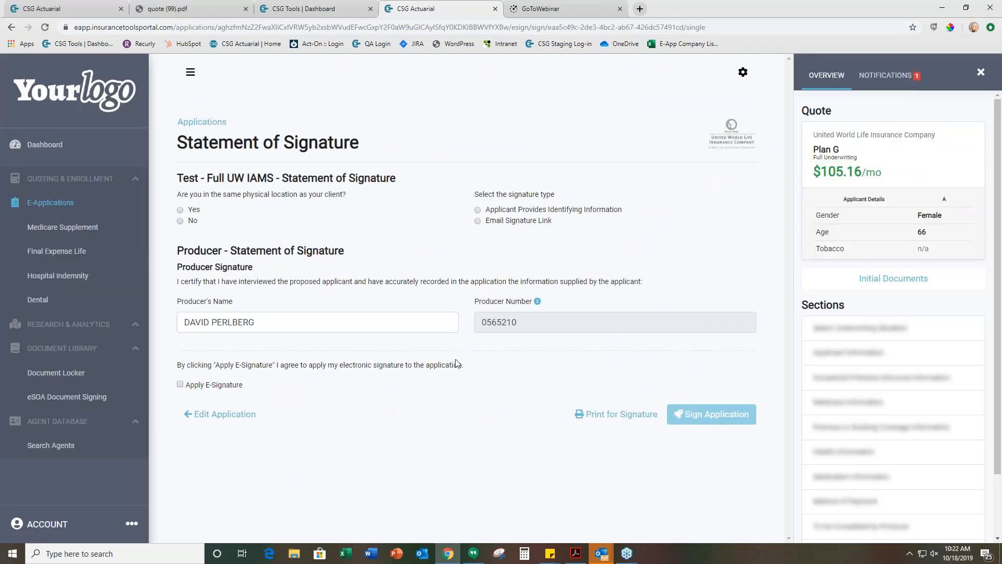
Confirm being in the same physical location as the client and choose Applicant Provides Identifying Information as the signature type
{"action": "left_click", "coordinate": [180, 210]}
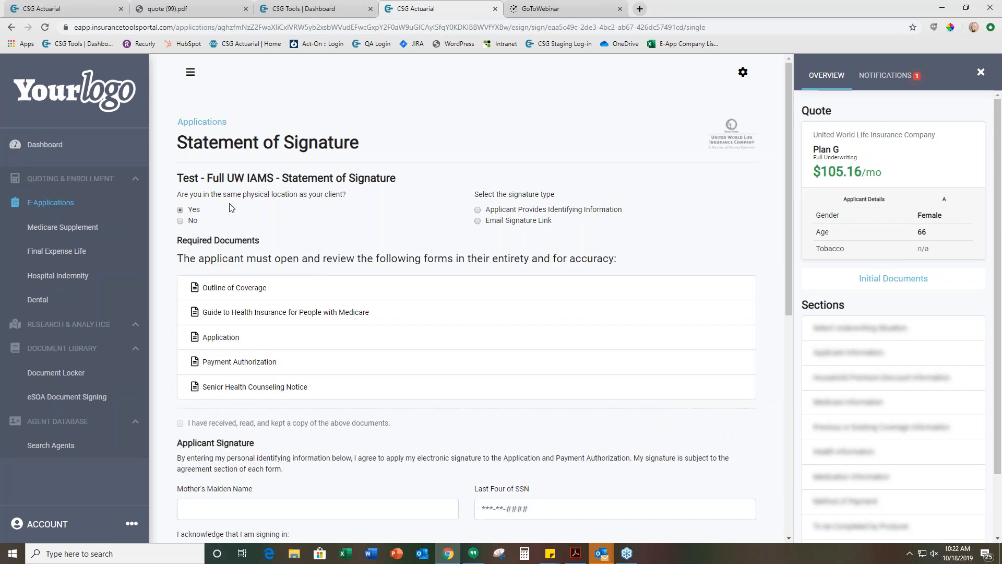
{"action": "left_click", "coordinate": [478, 210]}
{"action": "scroll", "coordinate": [365, 261], "scroll_direction": "down", "scroll_amount": 2}
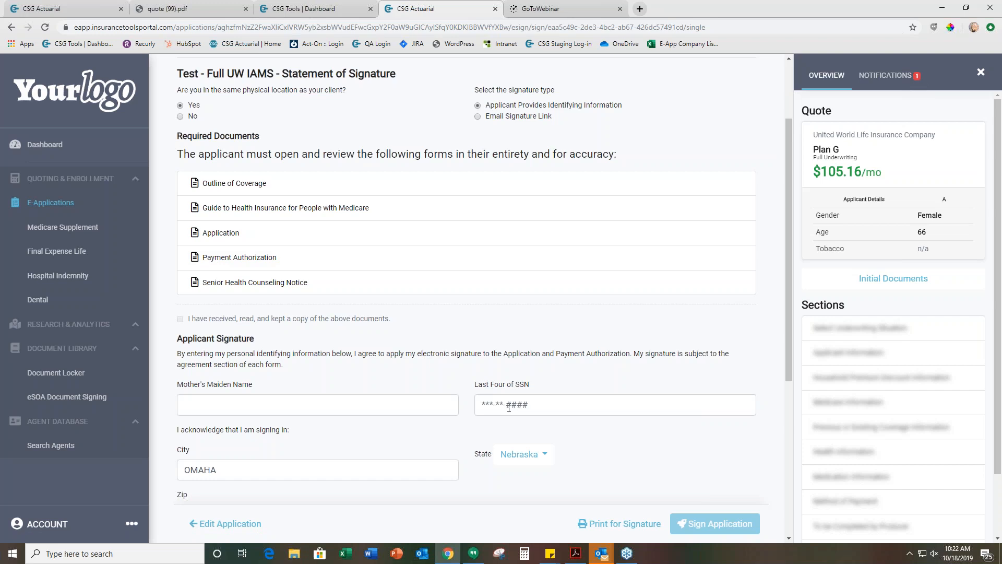
{"action": "scroll", "coordinate": [369, 288], "scroll_direction": "up", "scroll_amount": 1}
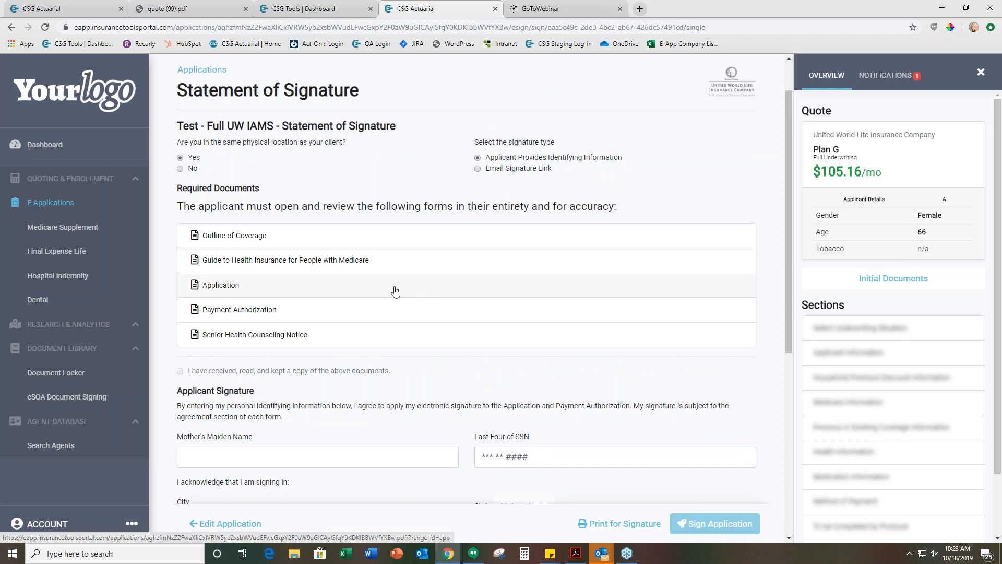
Open each of the required documents and acknowledge that the applicant has received, read, and kept a copy of them
{"action": "left_click", "coordinate": [271, 238]}
{"action": "left_click", "coordinate": [274, 254]}
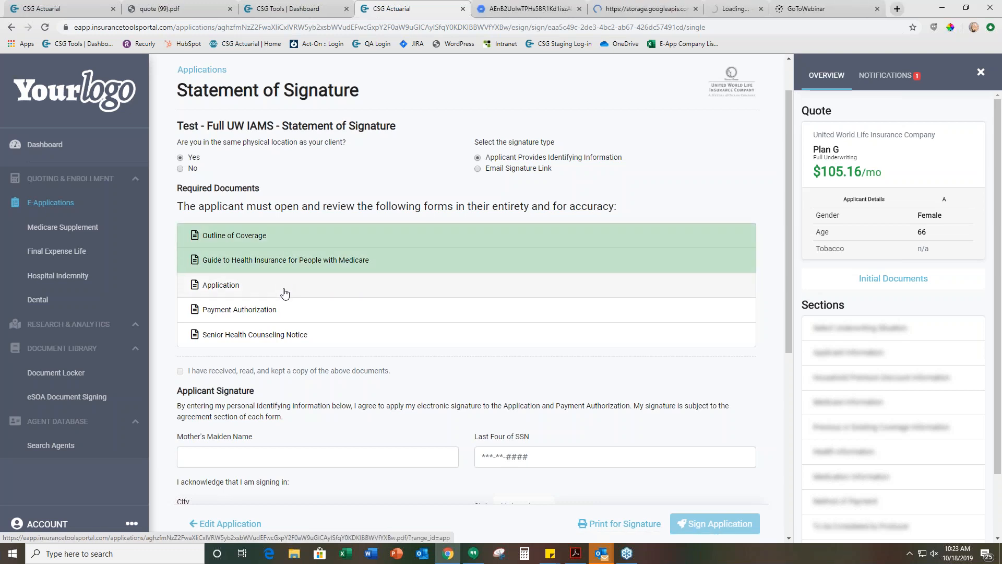
{"action": "left_click", "coordinate": [286, 311]}
{"action": "left_click", "coordinate": [277, 311]}
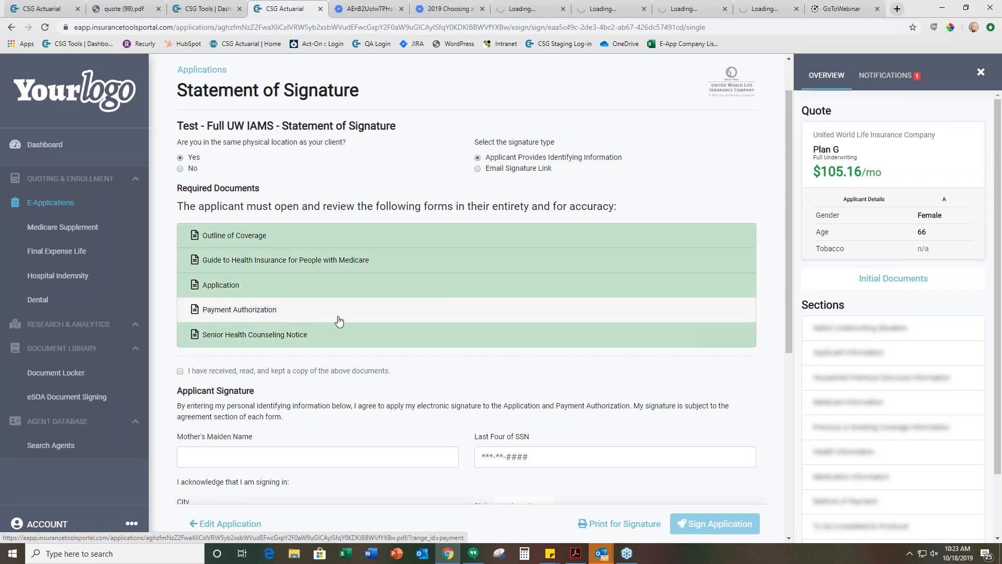
{"action": "scroll", "coordinate": [350, 444], "scroll_direction": "down", "scroll_amount": 1}
{"action": "scroll", "coordinate": [349, 444], "scroll_direction": "down", "scroll_amount": 3}
{"action": "left_click", "coordinate": [180, 215]}
Fill in the applicant signature's identifying information: the mother's maiden name and the last four digits of the SSN
{"action": "scroll", "coordinate": [237, 209], "scroll_direction": "down", "scroll_amount": 2}
{"action": "left_click", "coordinate": [237, 200]}
{"action": "type", "text": "Test"}
{"action": "left_click", "coordinate": [510, 194]}
{"action": "type", "text": "1234"}
Apply the e-signatures for both the applicant and the producer and sign the application
{"action": "scroll", "coordinate": [281, 322], "scroll_direction": "down", "scroll_amount": 1}
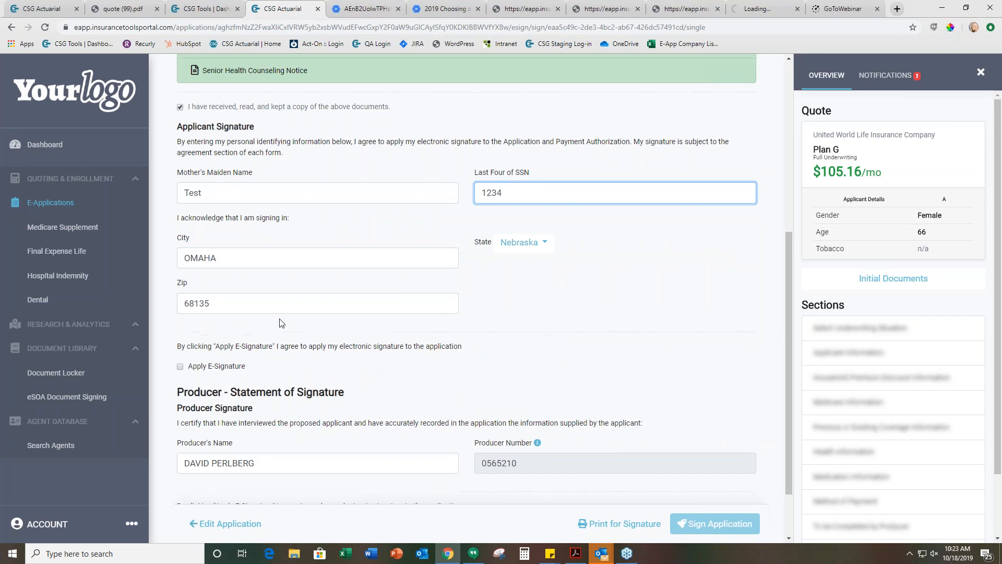
{"action": "scroll", "coordinate": [281, 322], "scroll_direction": "down", "scroll_amount": 1}
{"action": "left_click", "coordinate": [180, 309]}
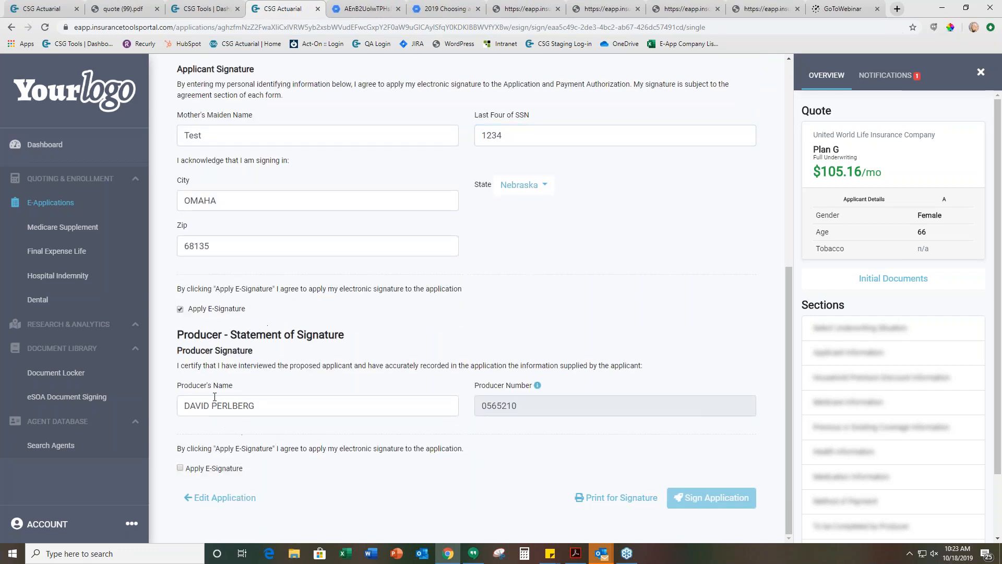
{"action": "left_click", "coordinate": [181, 468]}
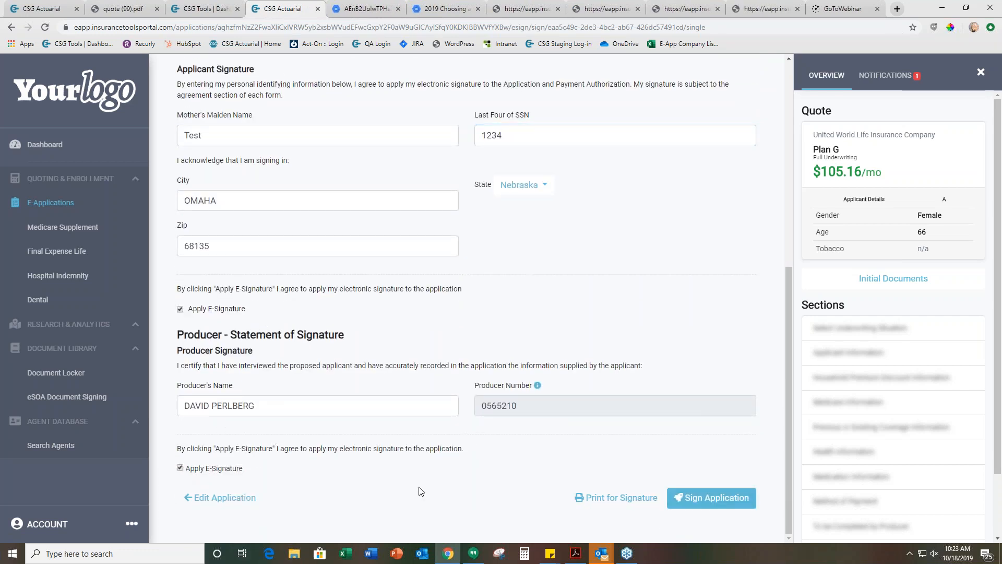
{"action": "left_click", "coordinate": [702, 499]}
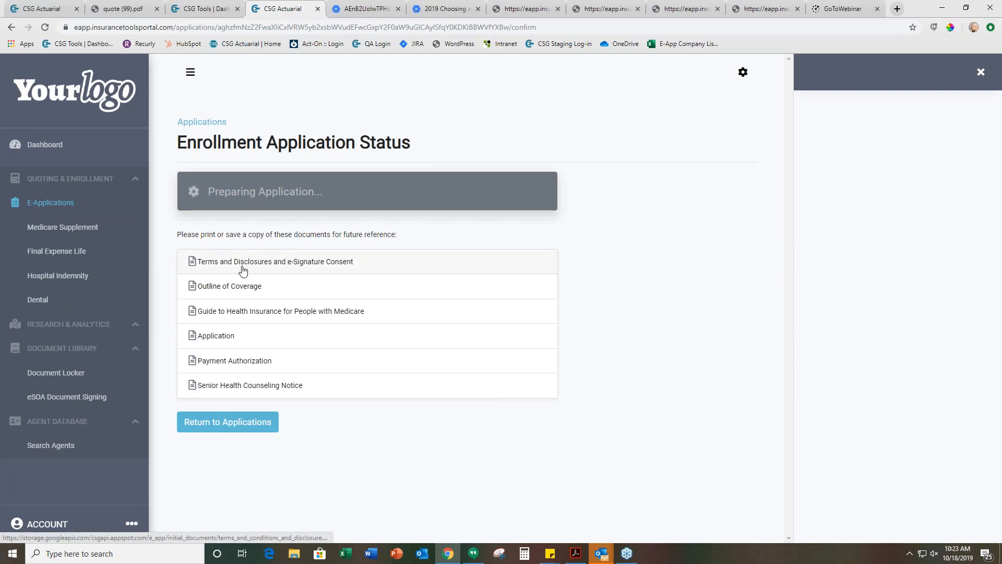
View the completed Application PDF from the enrollment status page's document list and return to the status page
{"action": "left_click", "coordinate": [289, 266]}
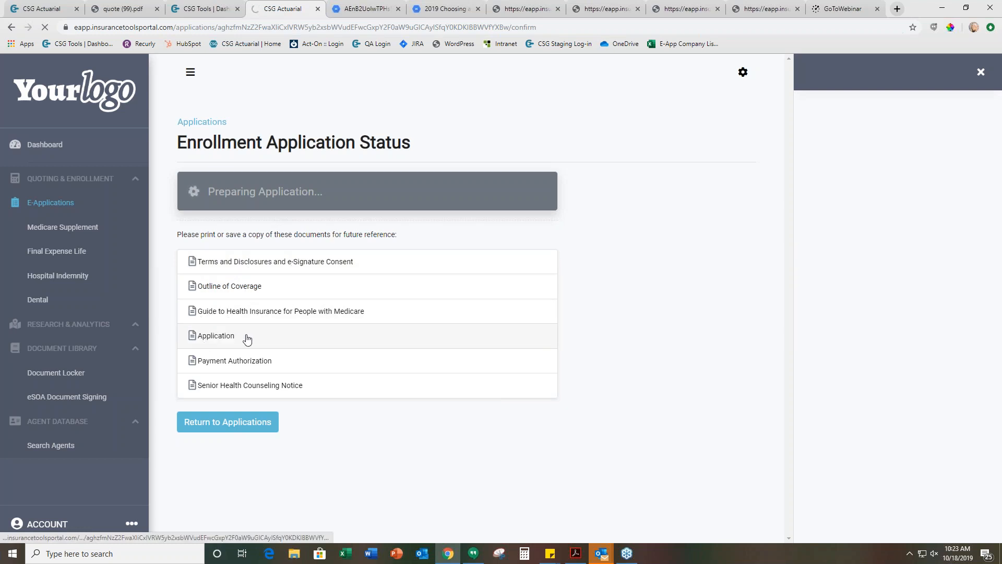
{"action": "left_click", "coordinate": [204, 342]}
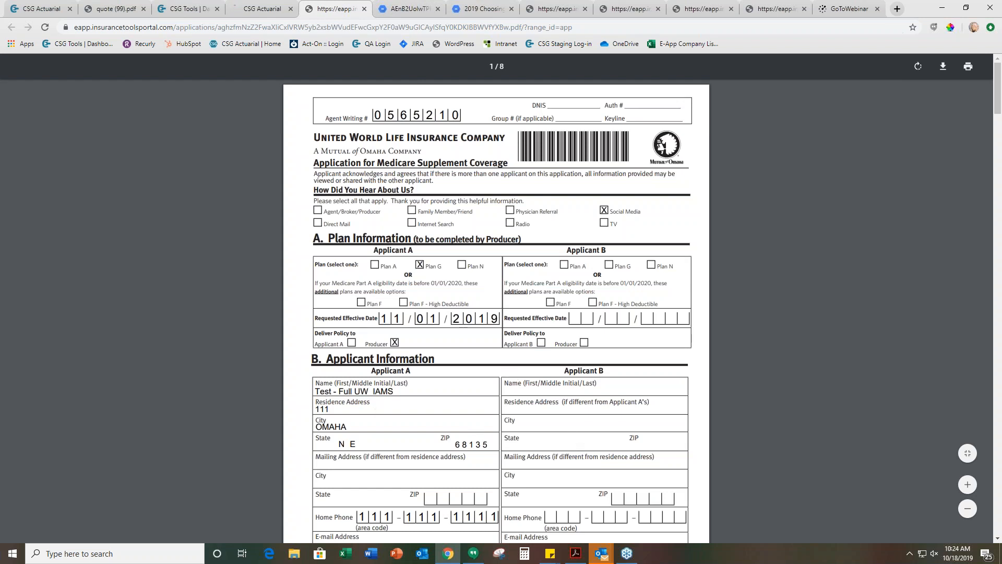
{"action": "left_click", "coordinate": [248, 7]}
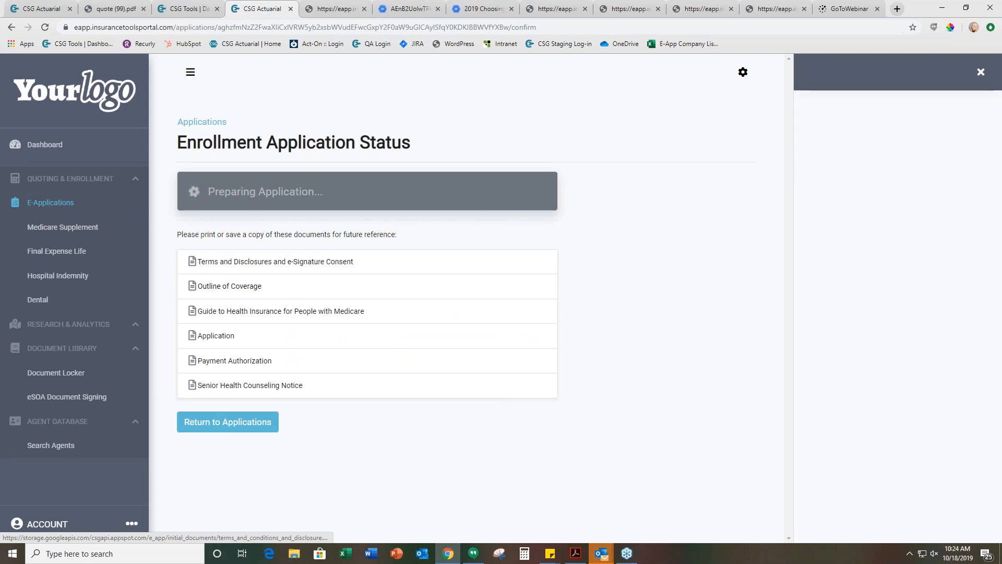
Close the four leftover application document tabs that were opened during signing, keeping the enrollment status page in view
{"action": "left_click", "coordinate": [584, 9]}
{"action": "left_click", "coordinate": [584, 9]}
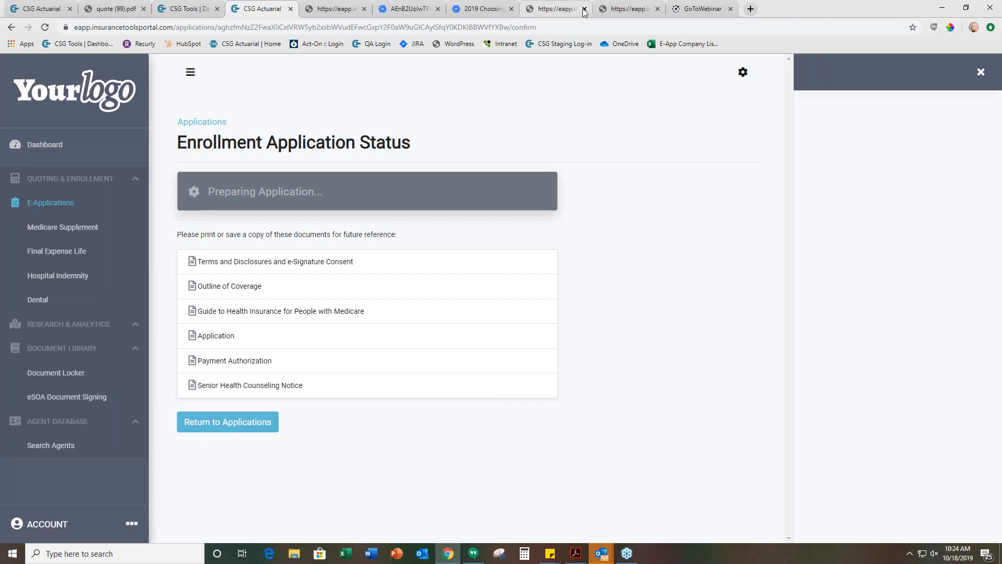
{"action": "left_click", "coordinate": [585, 9]}
{"action": "left_click", "coordinate": [584, 9]}
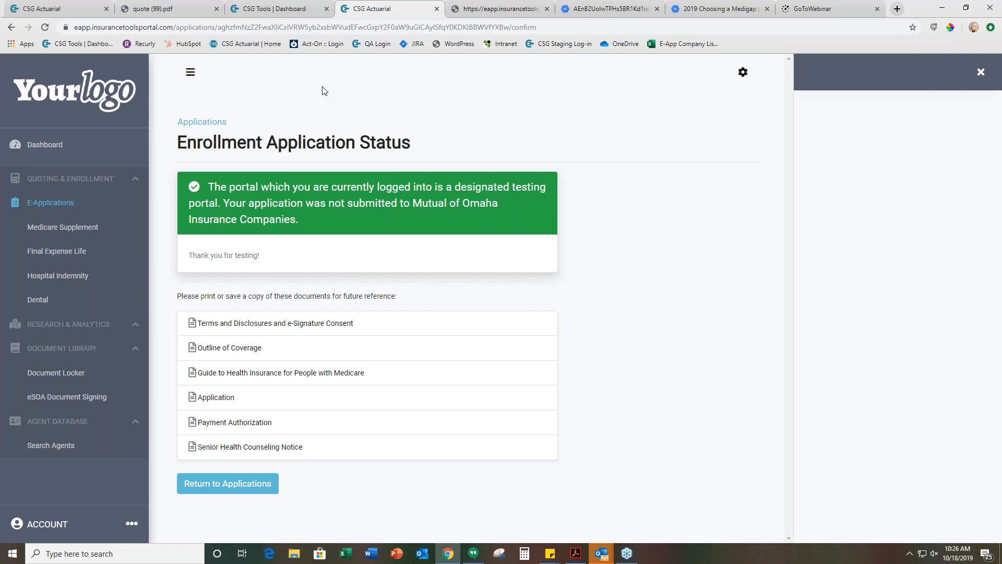
Switch to the CSG Tools dashboard, request the eSOA Document Signing list, and sign in with the saved credentials
{"action": "left_click", "coordinate": [308, 4]}
{"action": "left_click", "coordinate": [371, 12]}
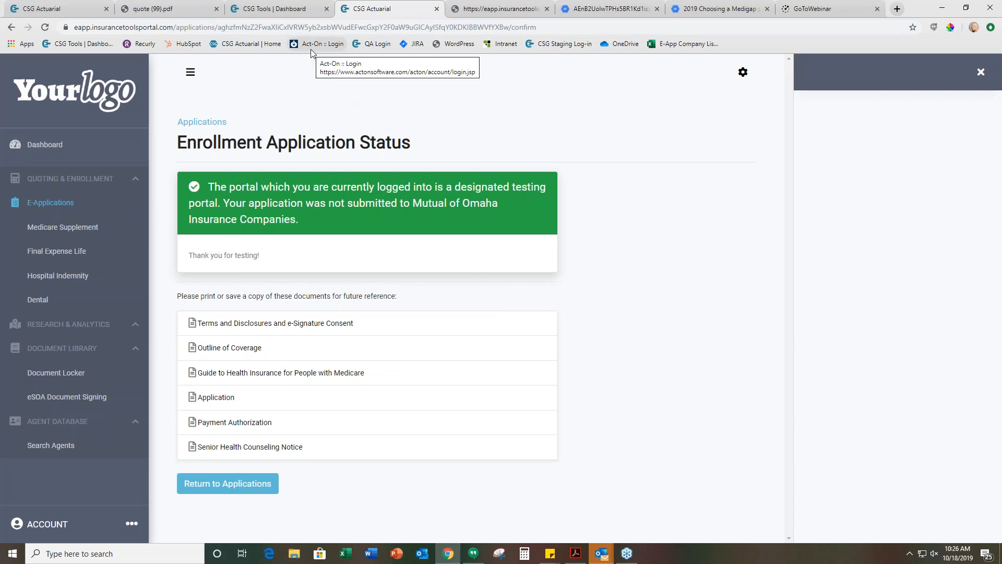
{"action": "left_click", "coordinate": [300, 10]}
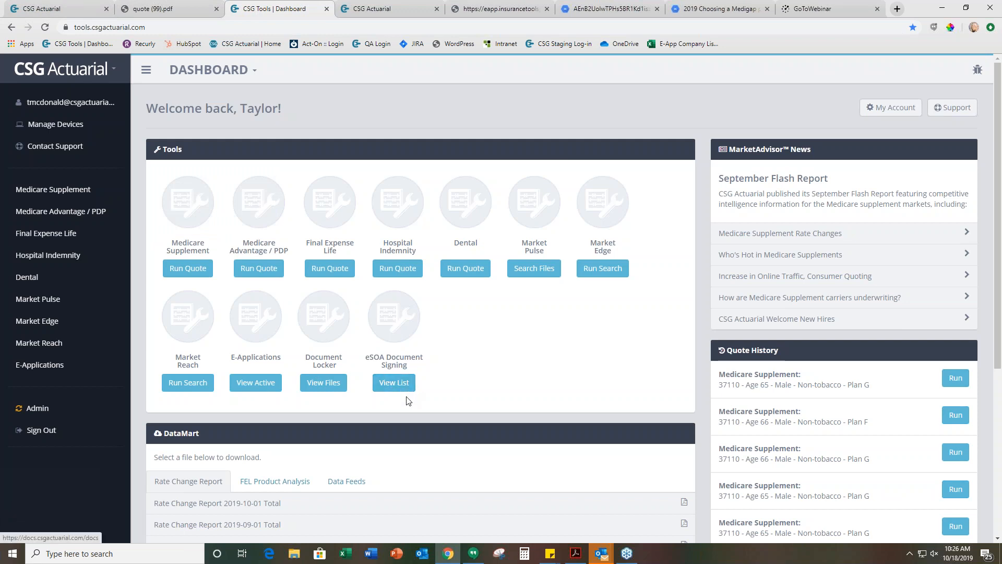
{"action": "left_click", "coordinate": [392, 386]}
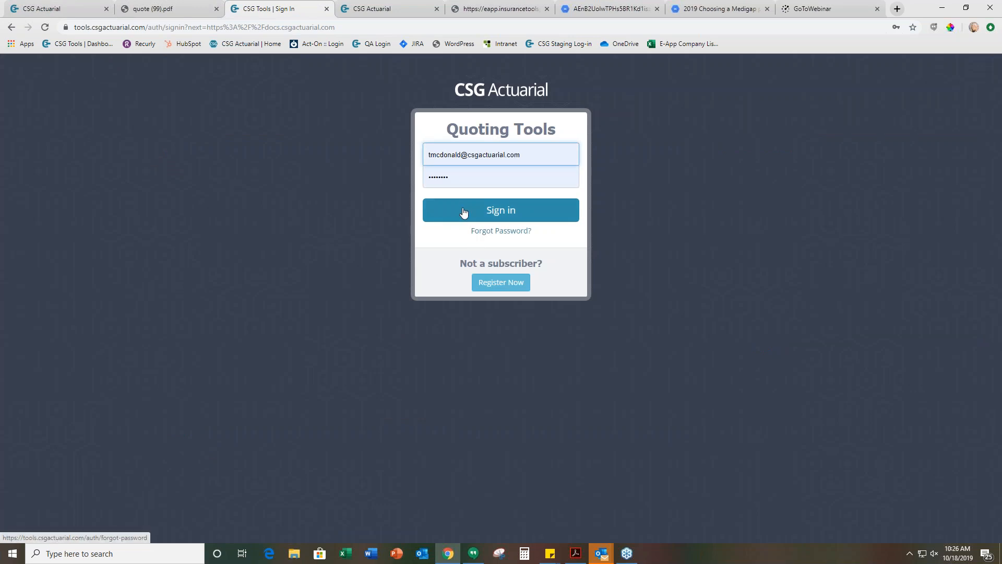
{"action": "left_click", "coordinate": [493, 210]}
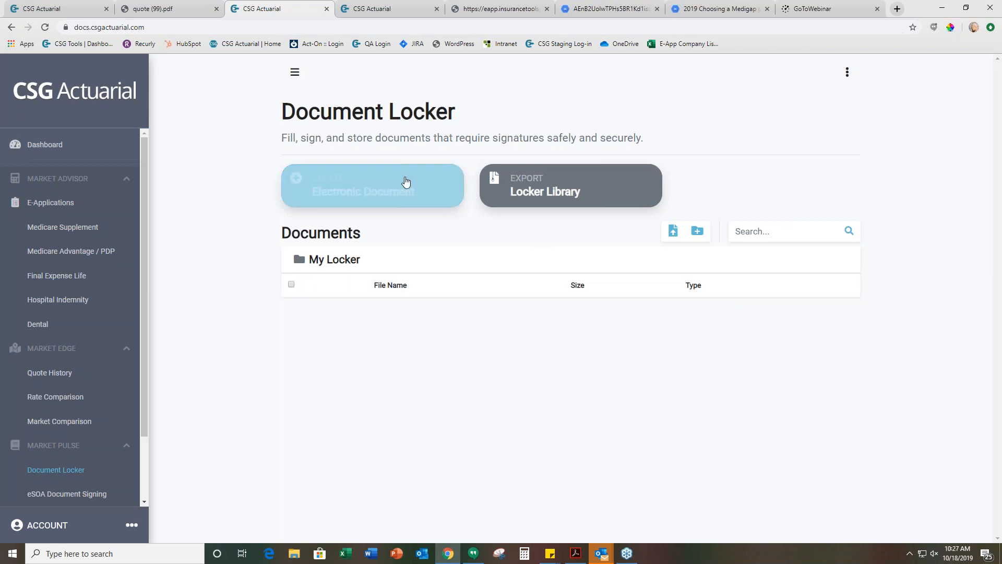
Go to the electronic documents from the Document Locker and start a new Scope of Sales Appointment Confirmation Form
{"action": "left_click", "coordinate": [390, 187]}
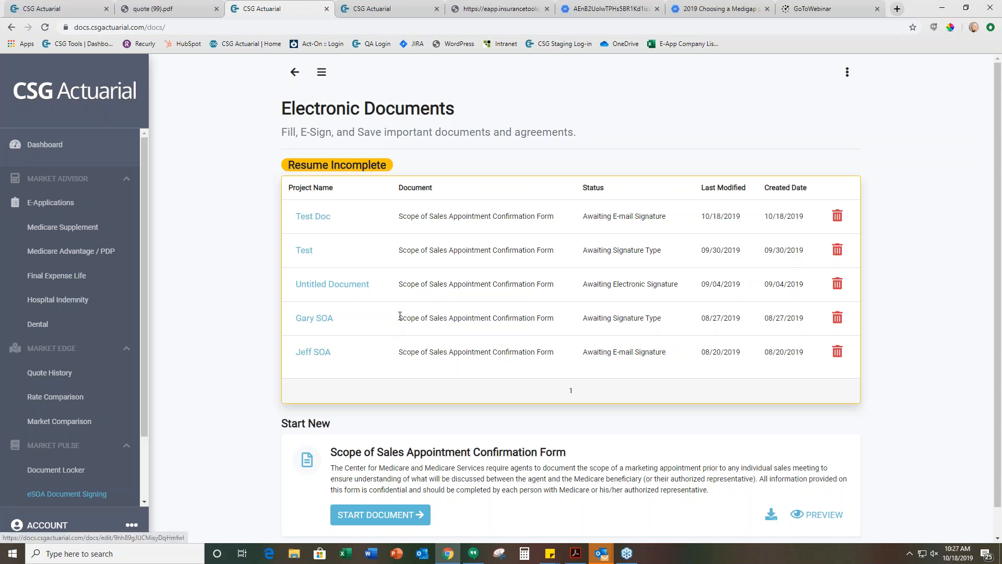
{"action": "scroll", "coordinate": [331, 364], "scroll_direction": "down", "scroll_amount": 1}
{"action": "left_click", "coordinate": [403, 484]}
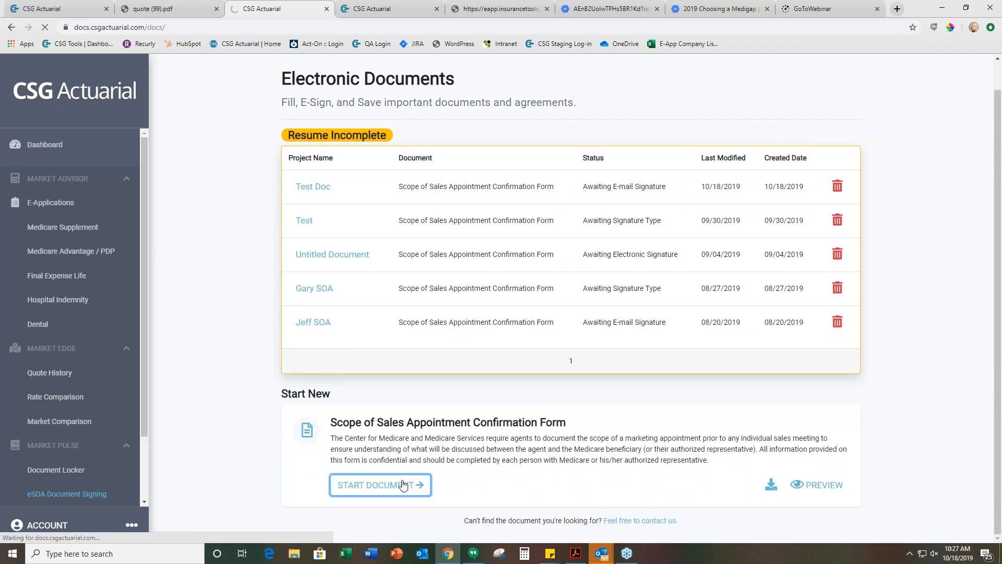
Title the new document IAMS, replacing the default title, and save it to continue
{"action": "left_click", "coordinate": [355, 238]}
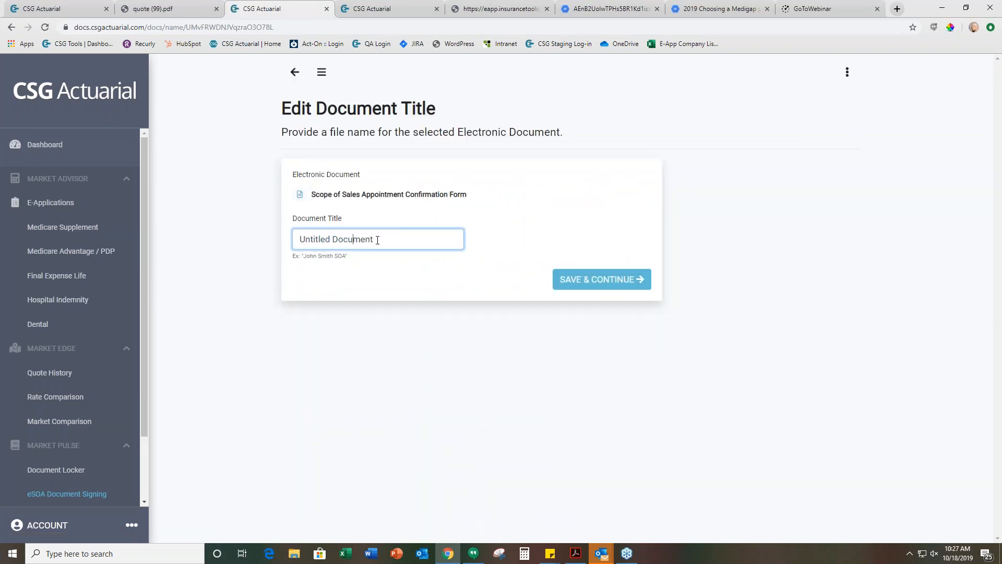
{"action": "left_click_drag", "start_coordinate": [377, 239], "coordinate": [195, 247]}
{"action": "type", "text": "Ima"}
{"action": "key", "text": "BackSpace"}
{"action": "key", "text": "BackSpace"}
{"action": "type", "text": "a"}
{"action": "type", "text": "AMS"}
{"action": "left_click", "coordinate": [599, 276]}
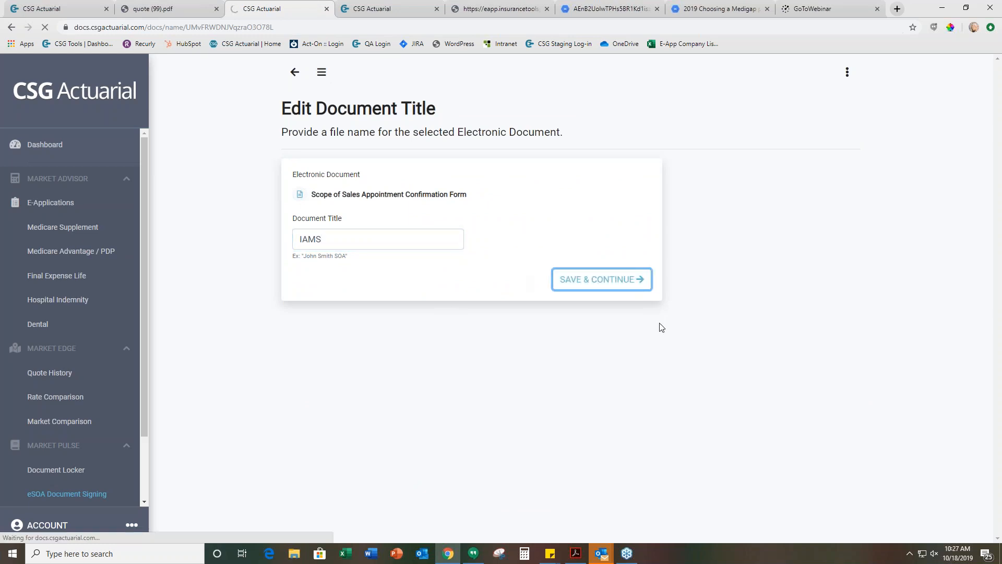
Accept the terms and electronic signature consent for the Scope of Sales Appointment form and continue
{"action": "scroll", "coordinate": [470, 363], "scroll_direction": "down", "scroll_amount": 20}
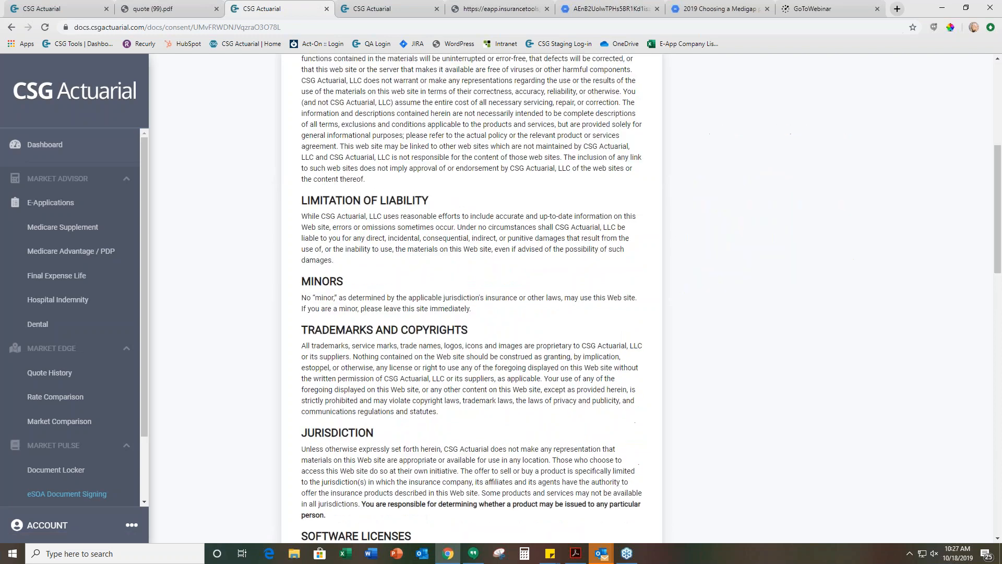
{"action": "scroll", "coordinate": [441, 364], "scroll_direction": "down", "scroll_amount": 1}
{"action": "left_click", "coordinate": [304, 469]}
{"action": "left_click", "coordinate": [609, 505]}
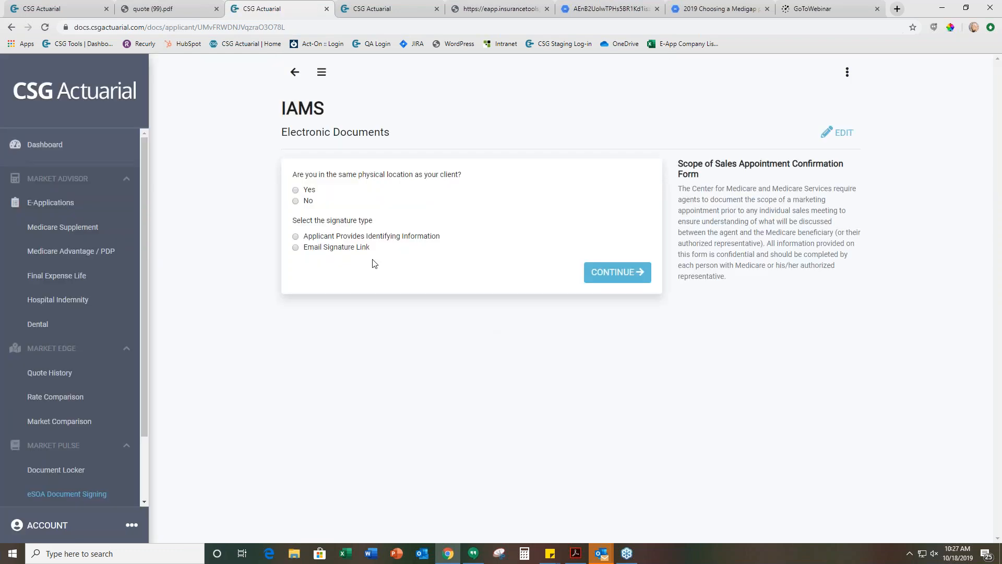
State that the client is not in the same location, choose Email Signature Link, enter the applicant's e-mail, and continue
{"action": "left_click", "coordinate": [296, 191]}
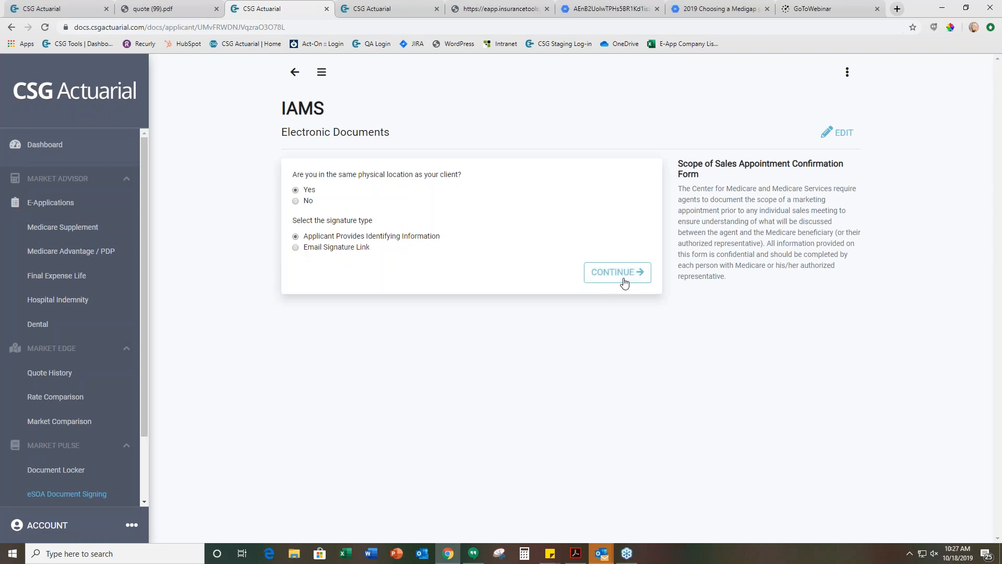
{"action": "left_click", "coordinate": [296, 202]}
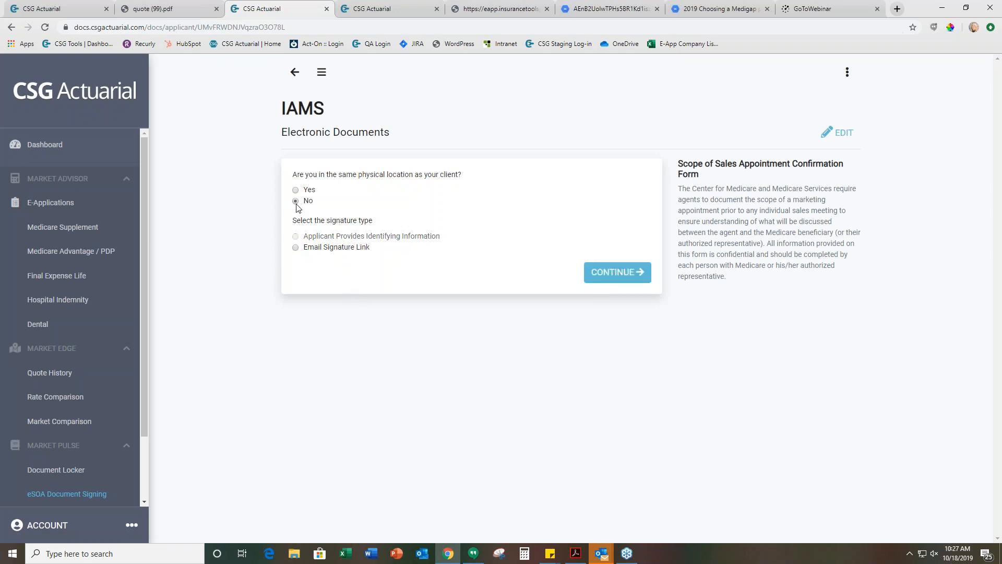
{"action": "left_click", "coordinate": [296, 247]}
{"action": "left_click", "coordinate": [340, 287]}
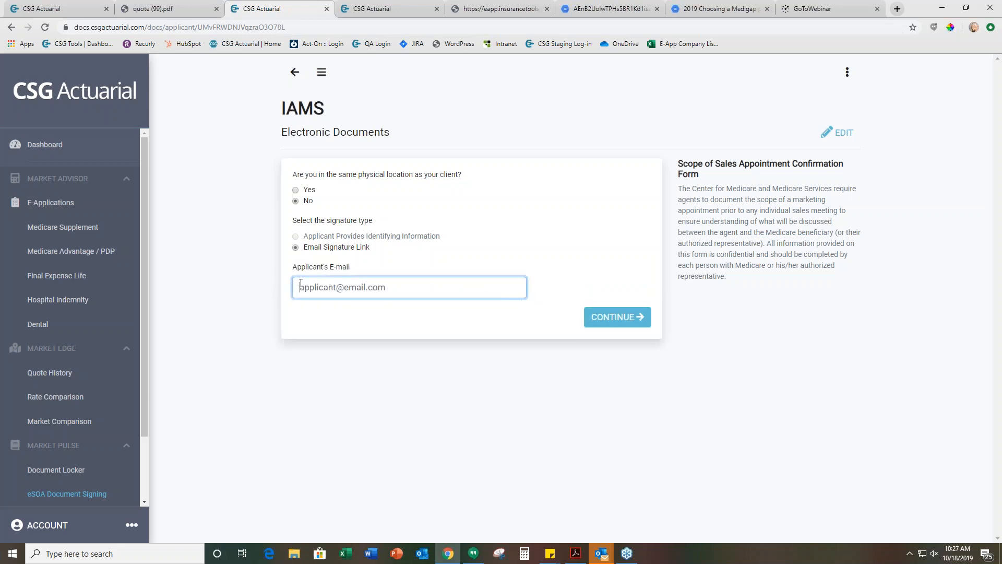
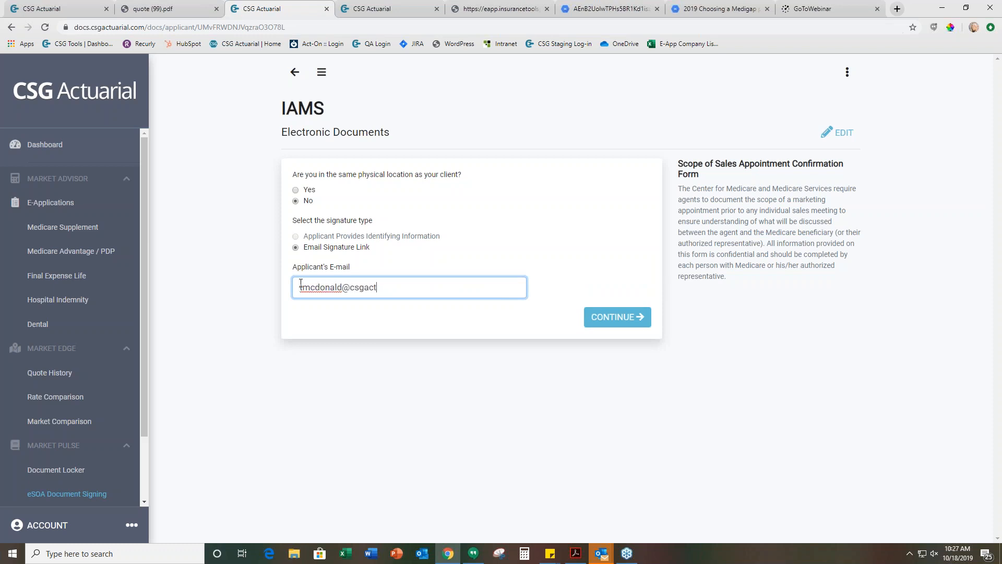
{"action": "left_click", "coordinate": [635, 313]}
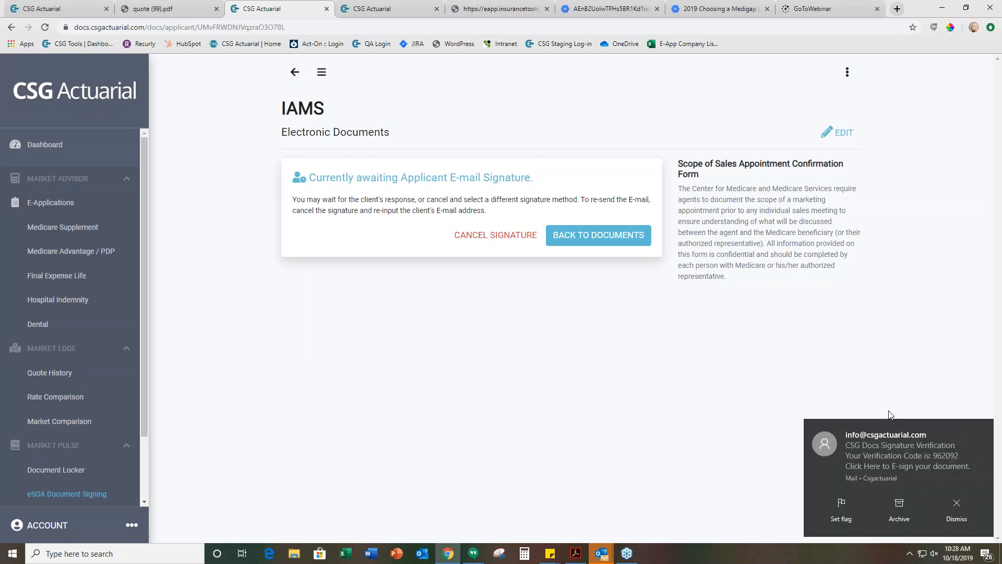
Switch to Outlook's open CSG Docs Signature Verification message and follow its link to e-sign the document
{"action": "left_click", "coordinate": [956, 505]}
{"action": "mouse_move", "coordinate": [603, 556]}
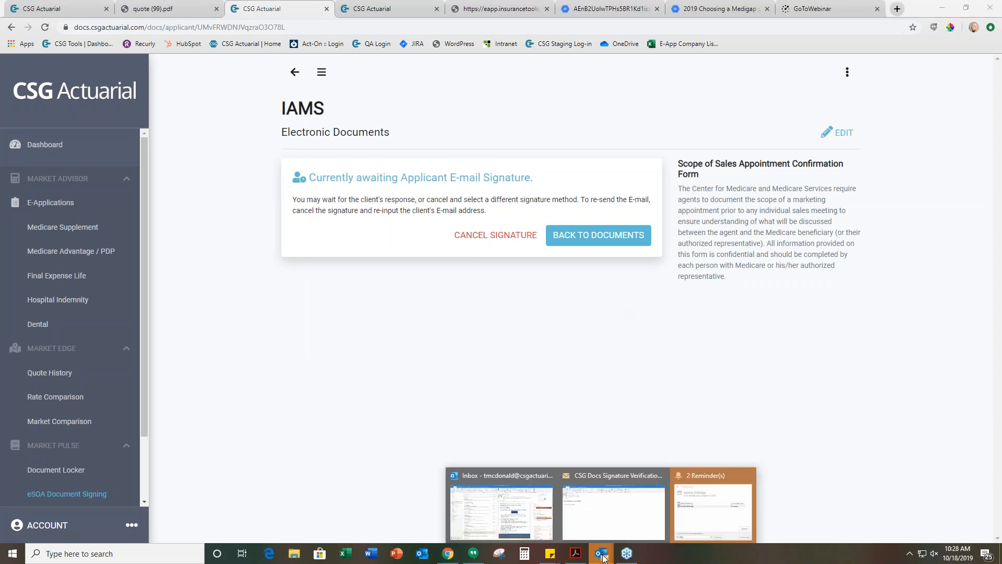
{"action": "left_click", "coordinate": [617, 504]}
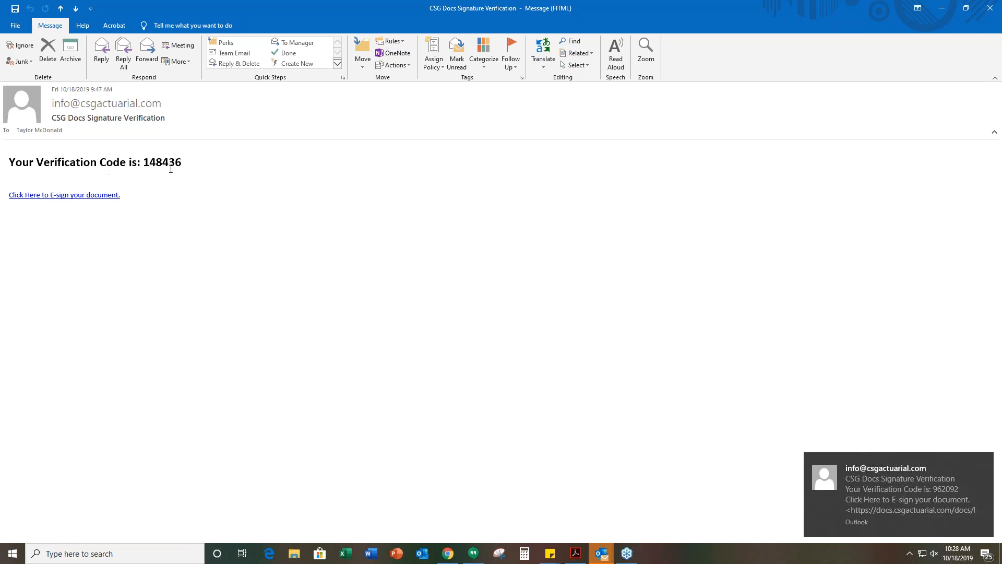
{"action": "left_click_drag", "start_coordinate": [184, 163], "coordinate": [145, 163]}
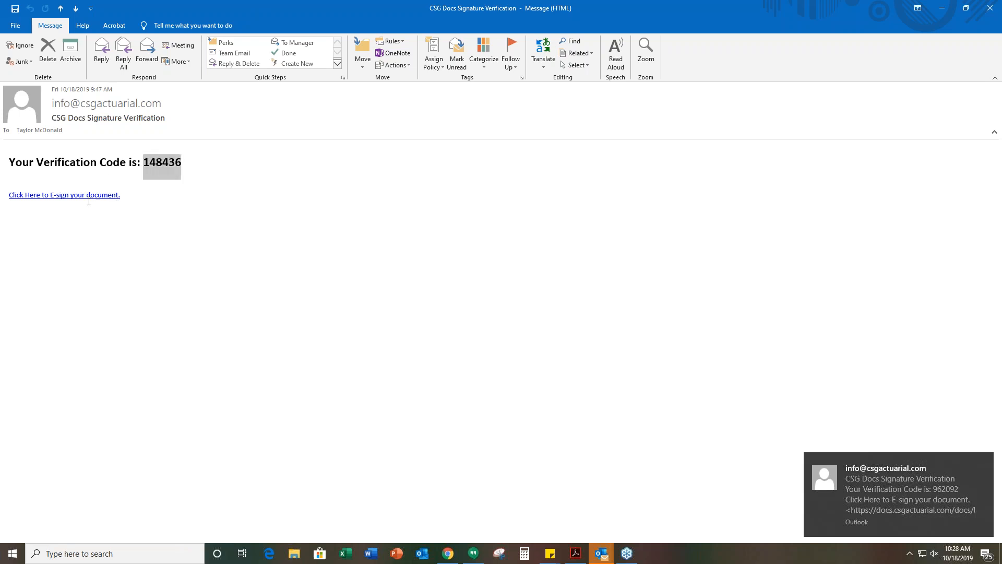
{"action": "left_click", "coordinate": [86, 202]}
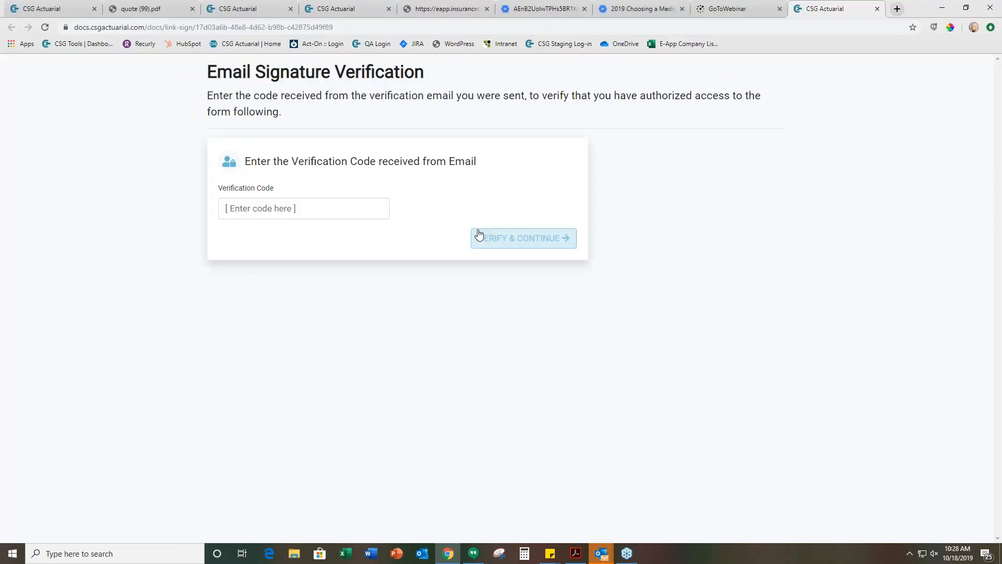
Copy the verification code from the Outlook message, enter it on the Email Signature Verification page, and verify it
{"action": "left_click", "coordinate": [303, 206]}
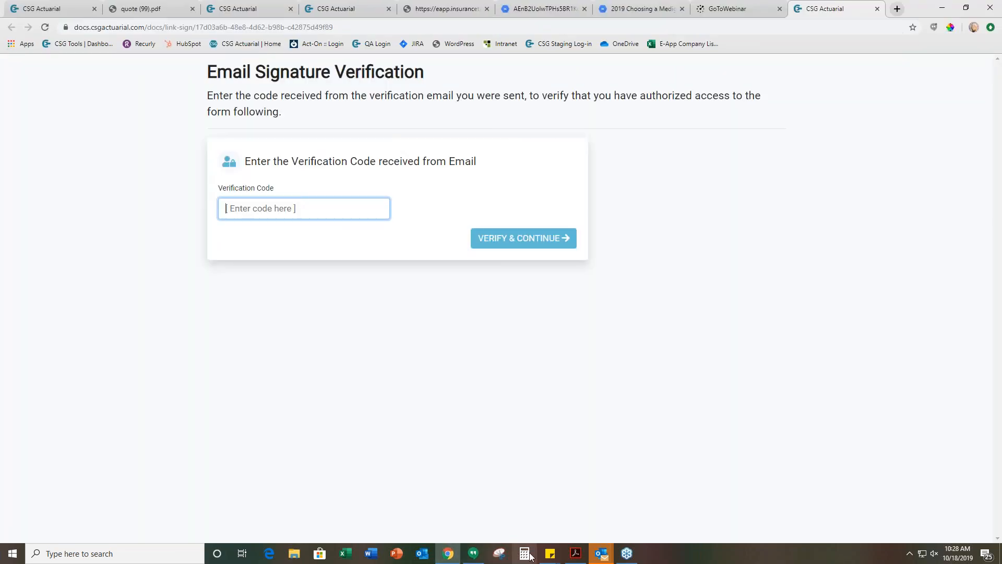
{"action": "mouse_move", "coordinate": [595, 557]}
{"action": "left_click", "coordinate": [628, 503]}
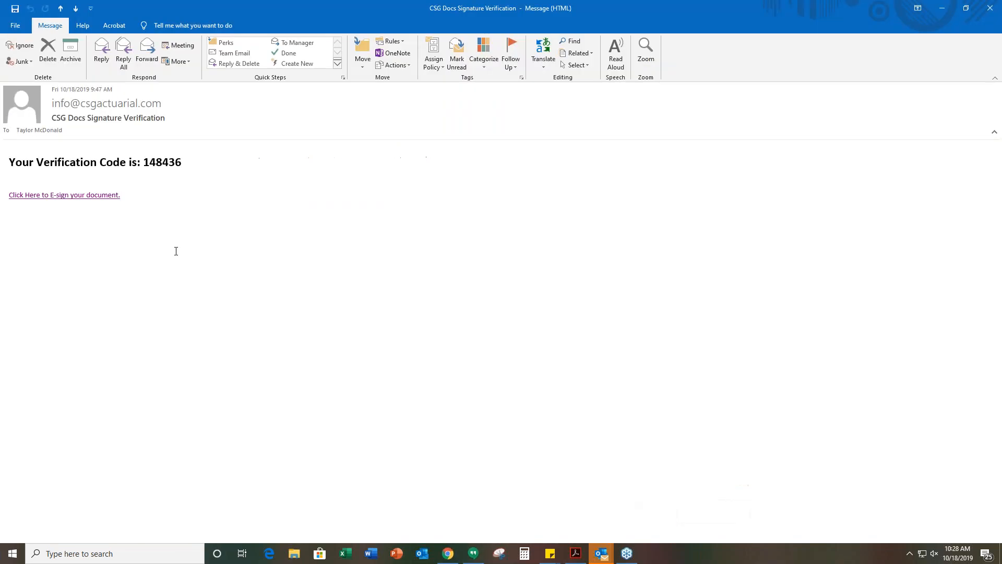
{"action": "left_click_drag", "start_coordinate": [181, 163], "coordinate": [143, 165]}
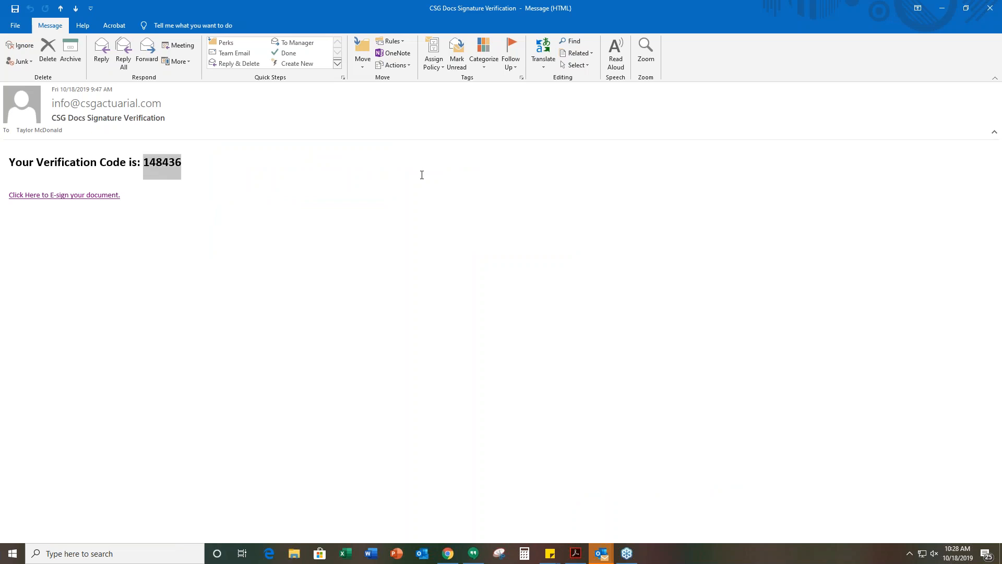
{"action": "left_click", "coordinate": [990, 9]}
{"action": "left_click", "coordinate": [503, 240]}
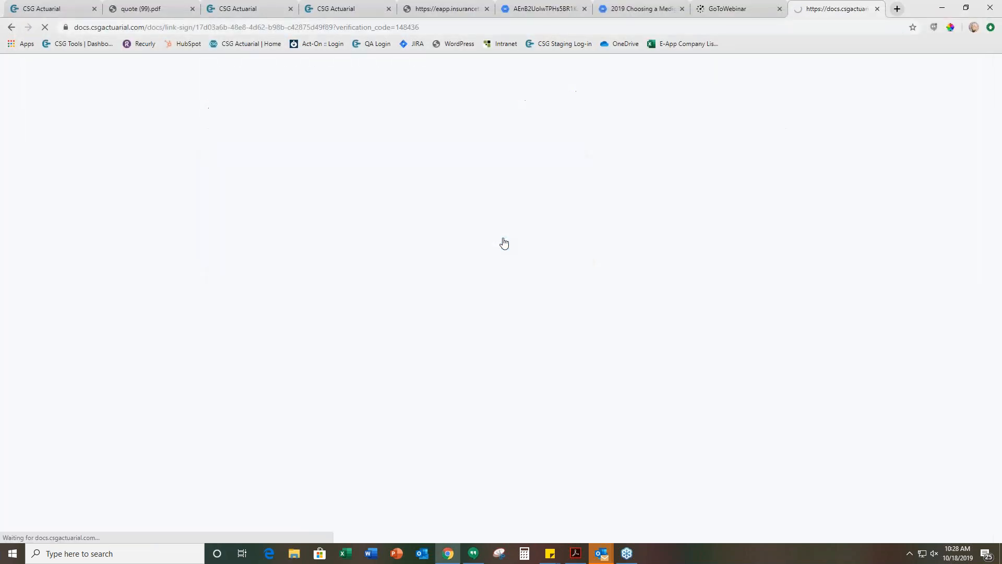
Accept the terms as the applicant and continue to the Applicant Confirmation Form
{"action": "scroll", "coordinate": [472, 284], "scroll_direction": "down", "scroll_amount": 6}
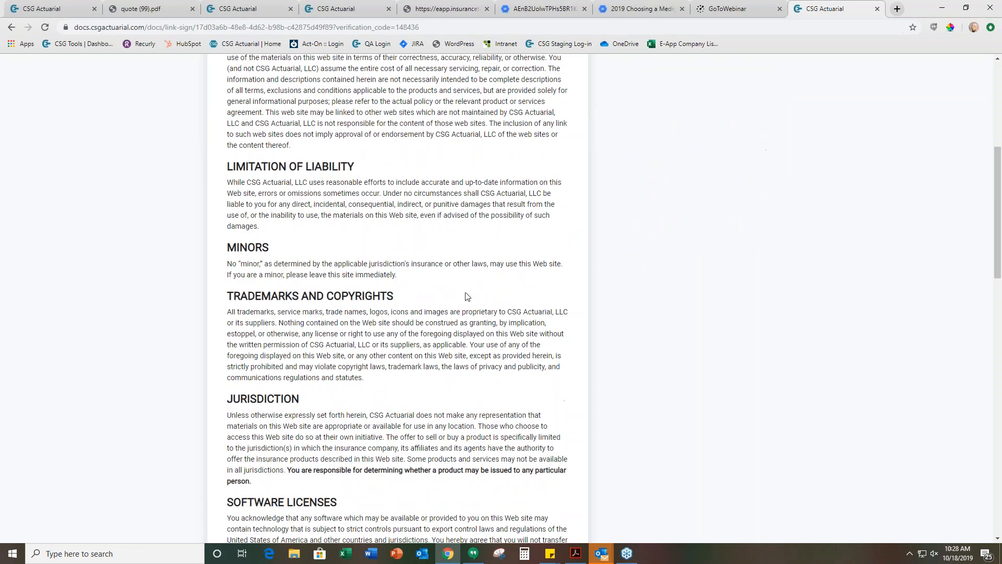
{"action": "scroll", "coordinate": [465, 295], "scroll_direction": "down", "scroll_amount": 15}
{"action": "left_click", "coordinate": [562, 501]}
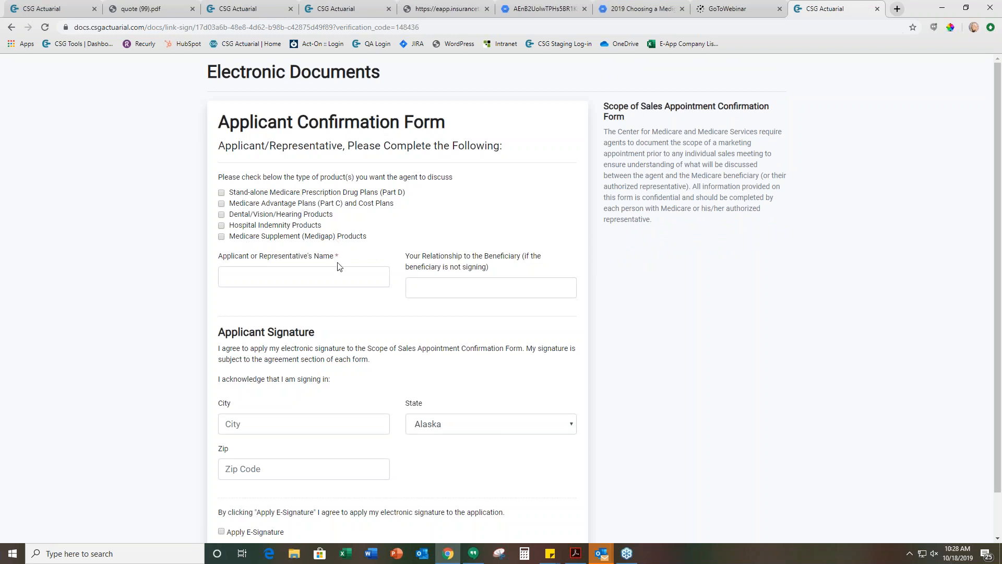
{"action": "scroll", "coordinate": [340, 268], "scroll_direction": "down", "scroll_amount": 1}
{"action": "left_click", "coordinate": [520, 514]}
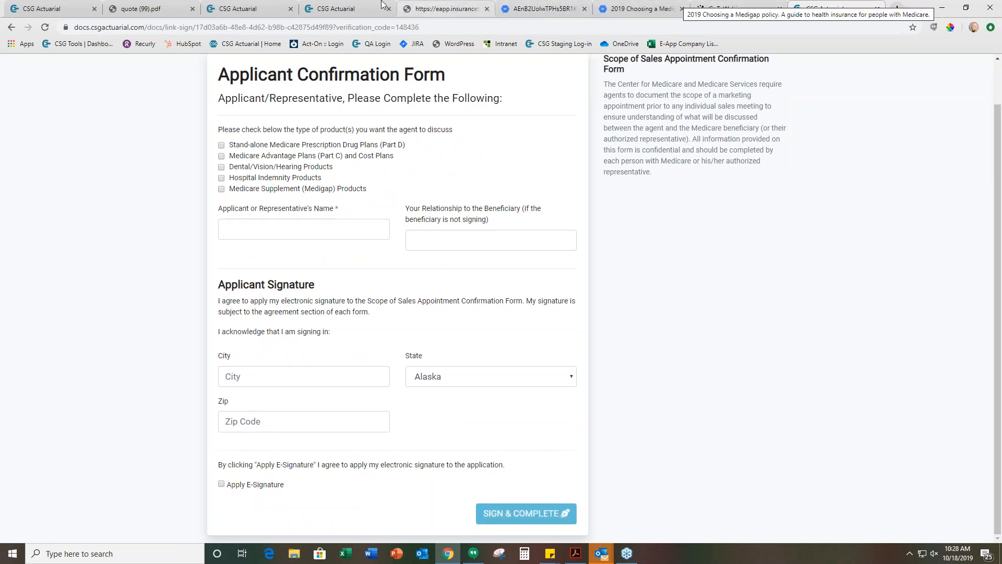
{"action": "left_click", "coordinate": [342, 8]}
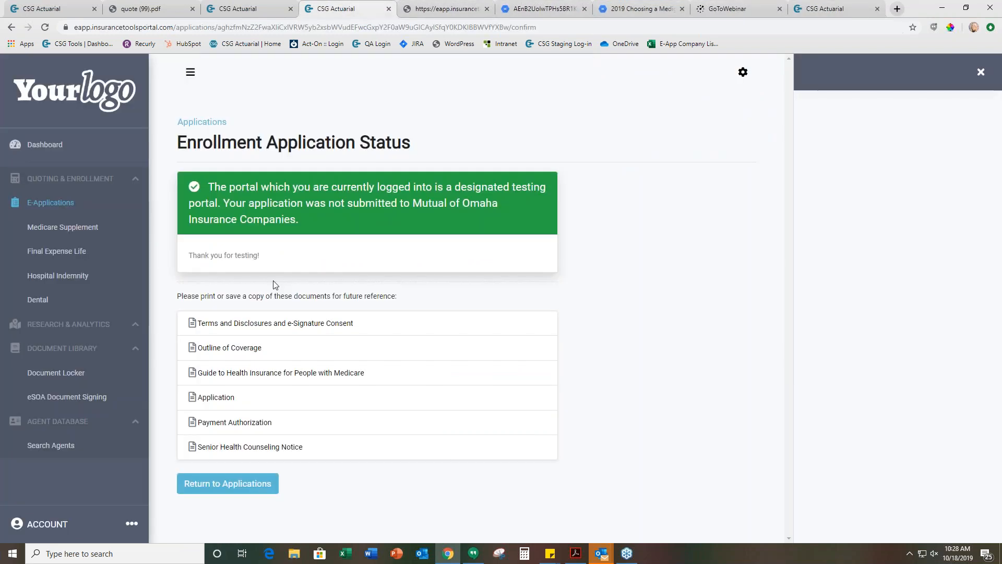
{"action": "left_click", "coordinate": [276, 6]}
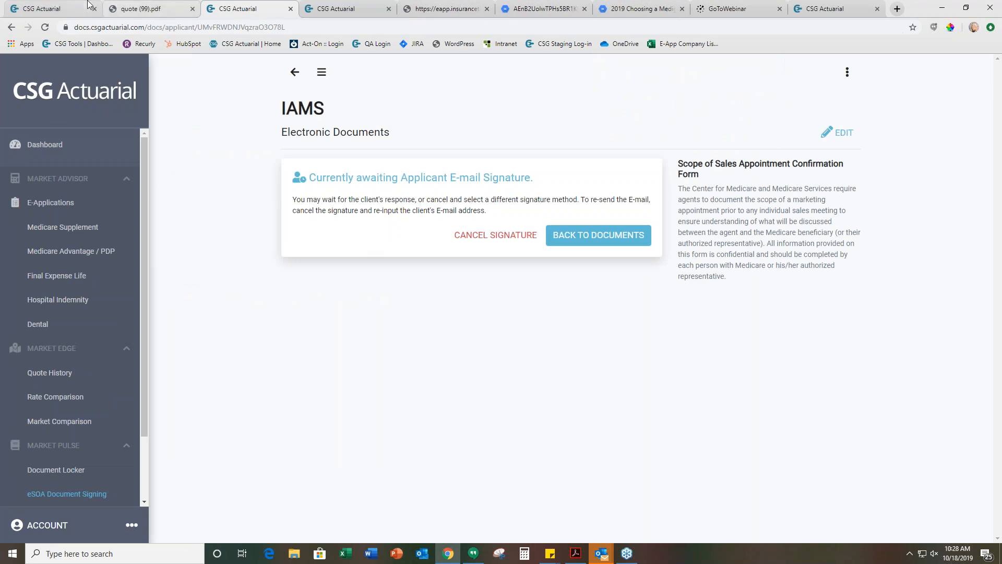
{"action": "left_click", "coordinate": [57, 6]}
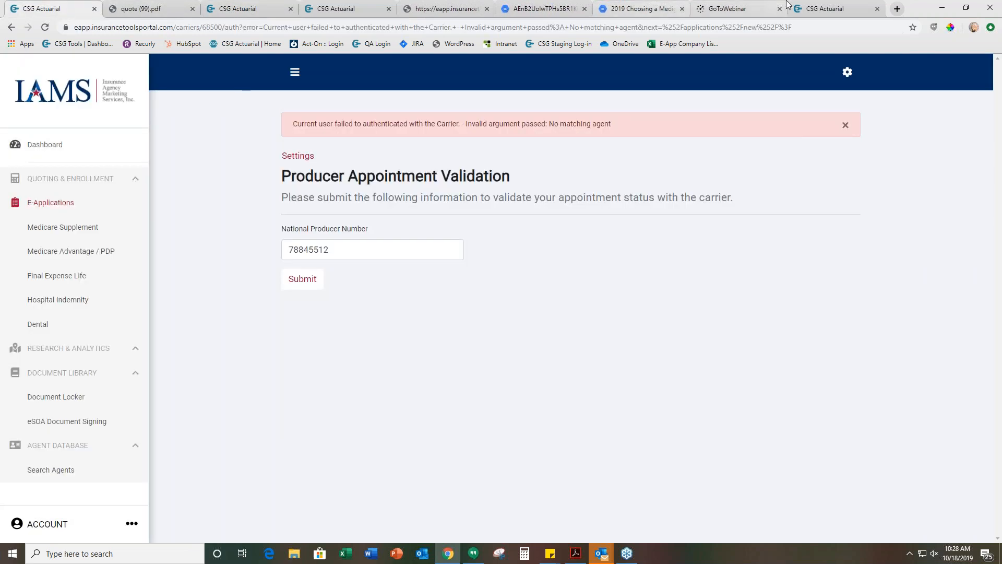
{"action": "left_click", "coordinate": [838, 4]}
{"action": "scroll", "coordinate": [659, 273], "scroll_direction": "up", "scroll_amount": 1}
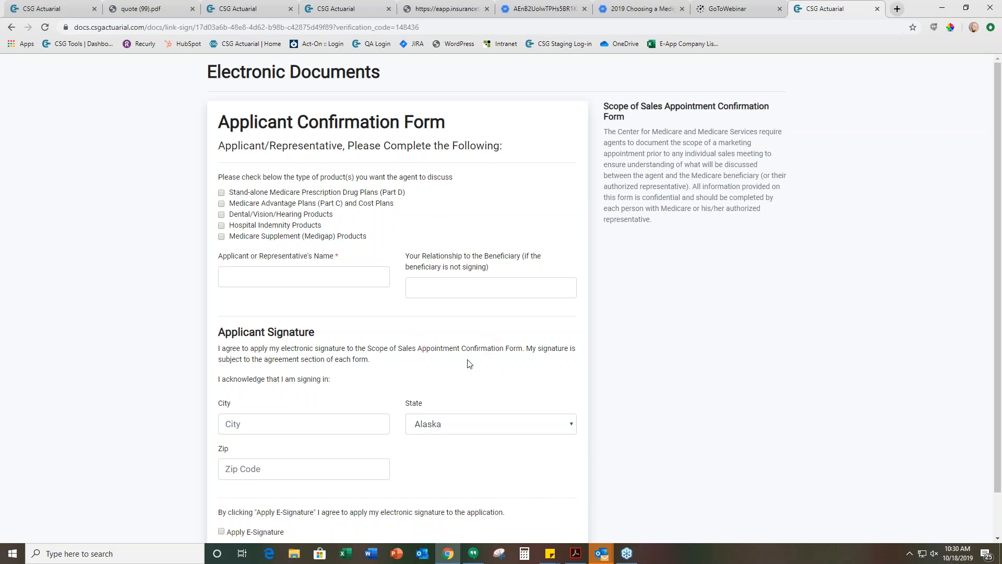
{"action": "scroll", "coordinate": [469, 364], "scroll_direction": "down", "scroll_amount": 2}
Return from the IAMS document awaiting the applicant's signature to the electronic documents list
{"action": "left_click", "coordinate": [342, 7]}
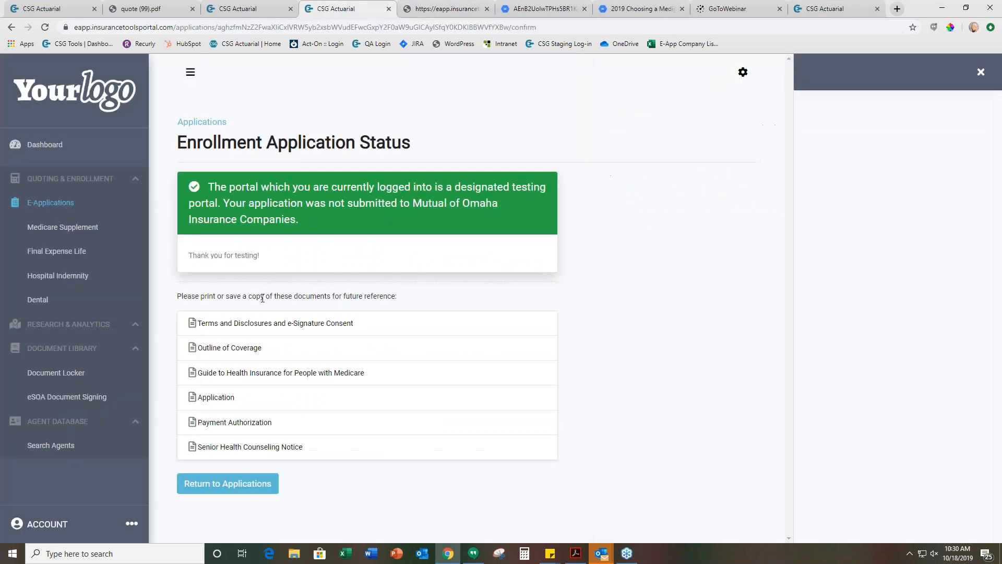
{"action": "left_click", "coordinate": [244, 8]}
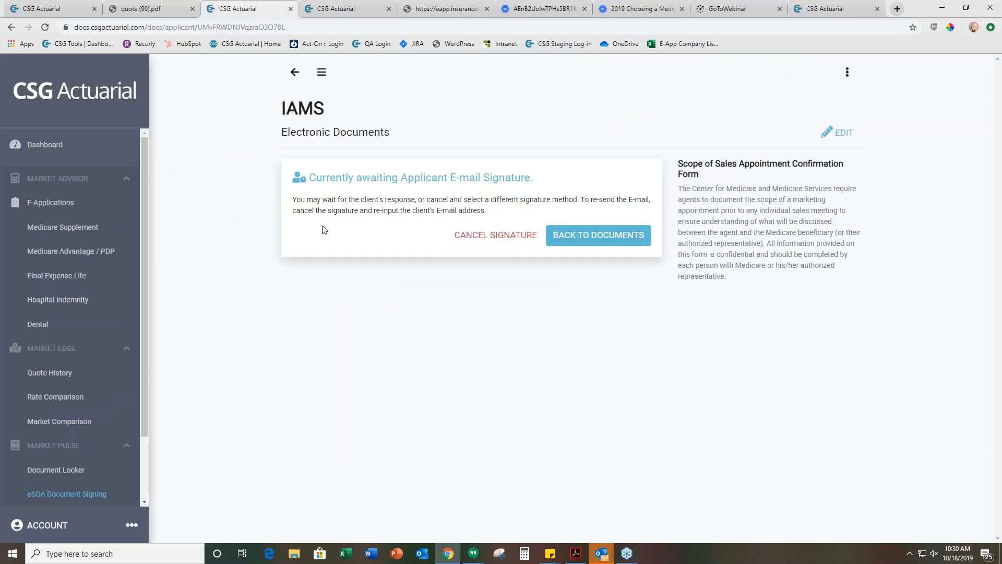
{"action": "left_click", "coordinate": [526, 241]}
{"action": "left_click", "coordinate": [559, 239]}
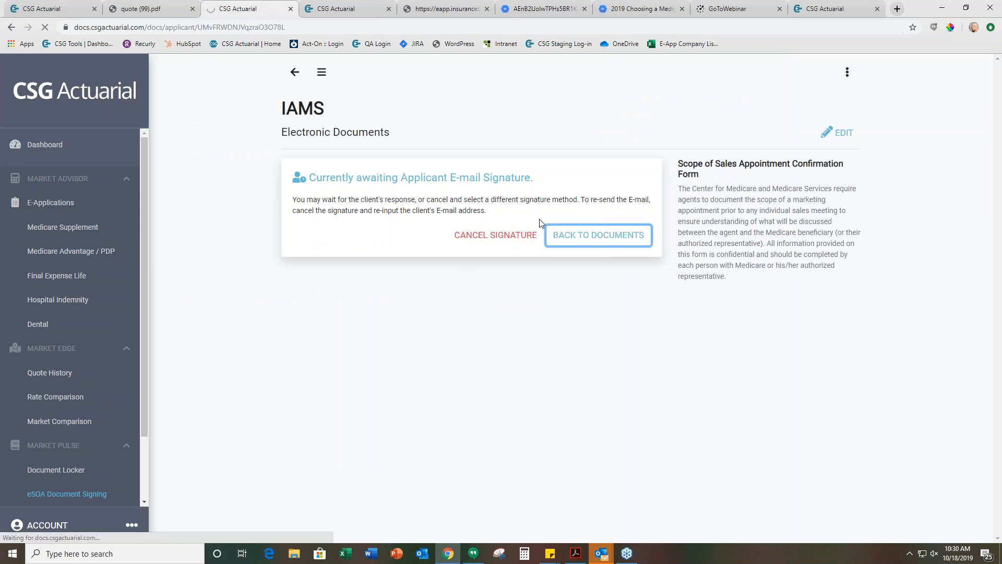
{"action": "left_click", "coordinate": [837, 5]}
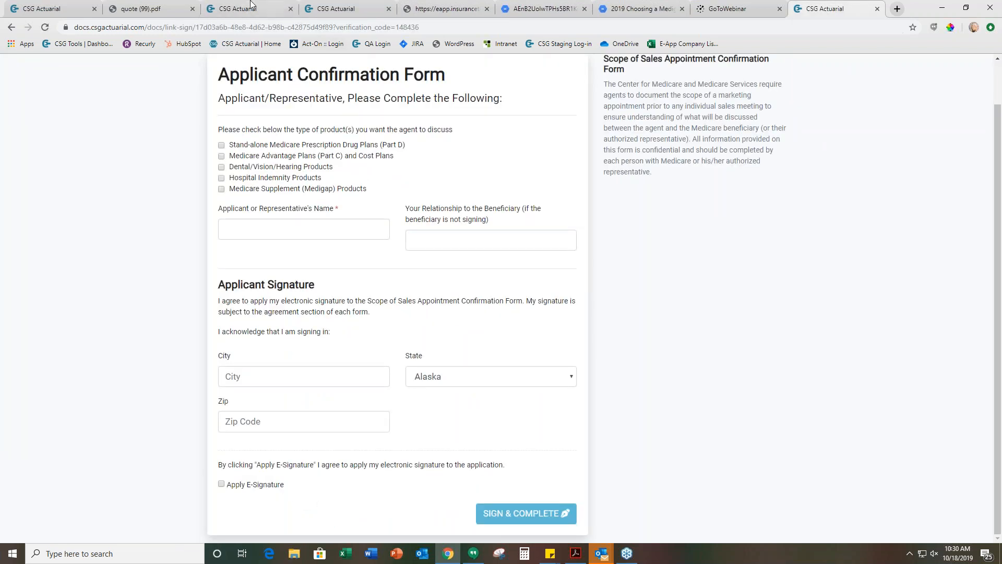
{"action": "scroll", "coordinate": [349, 266], "scroll_direction": "up", "scroll_amount": 1}
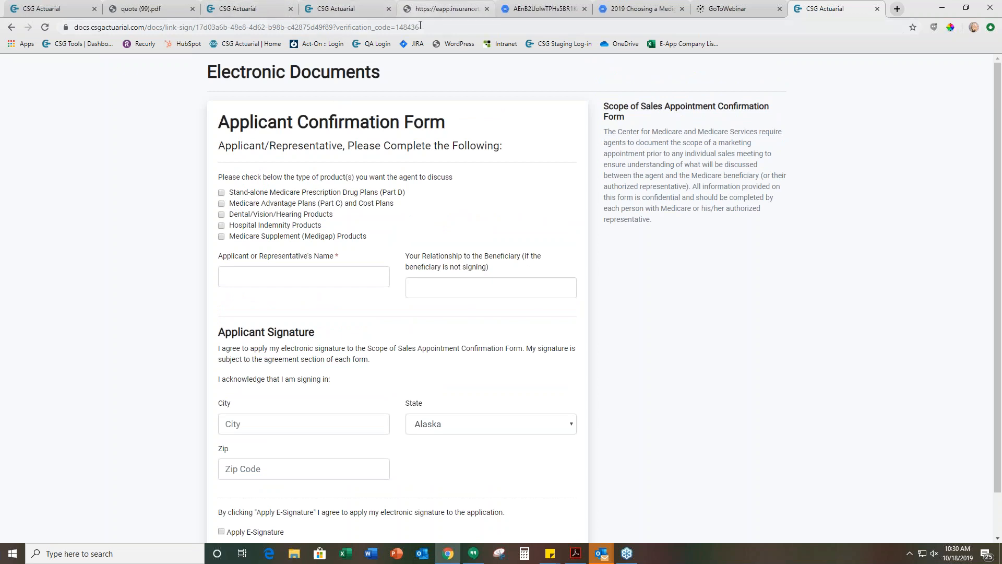
{"action": "left_click", "coordinate": [334, 4]}
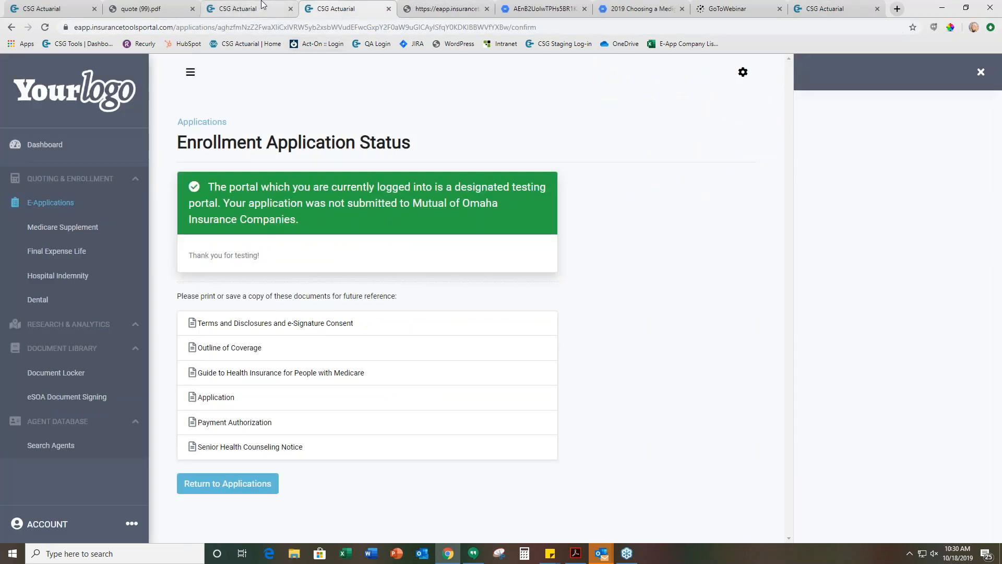
{"action": "left_click", "coordinate": [275, 10]}
{"action": "left_click", "coordinate": [315, 13]}
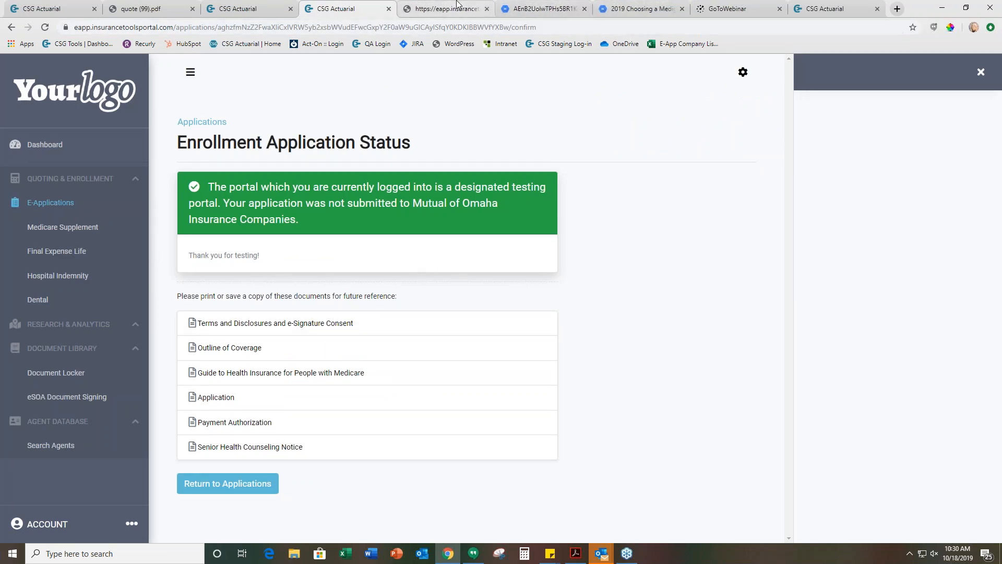
Close the application PDF pages, the 2019 Medigap guide, and the GoToWebinar page to return to the Applicant Confirmation Form
{"action": "left_click", "coordinate": [457, 5]}
{"action": "left_click", "coordinate": [486, 9]}
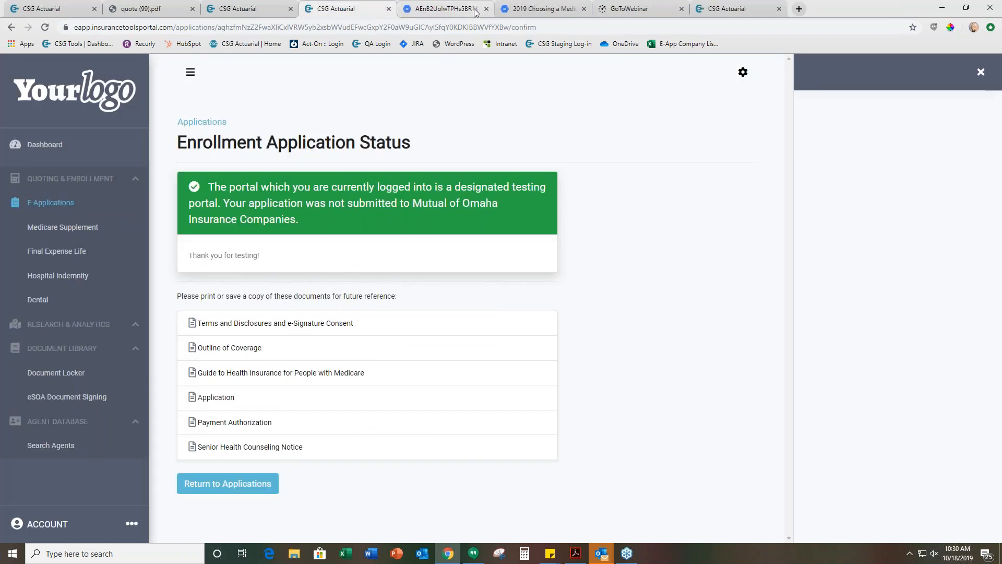
{"action": "left_click", "coordinate": [475, 11]}
{"action": "left_click", "coordinate": [487, 9]}
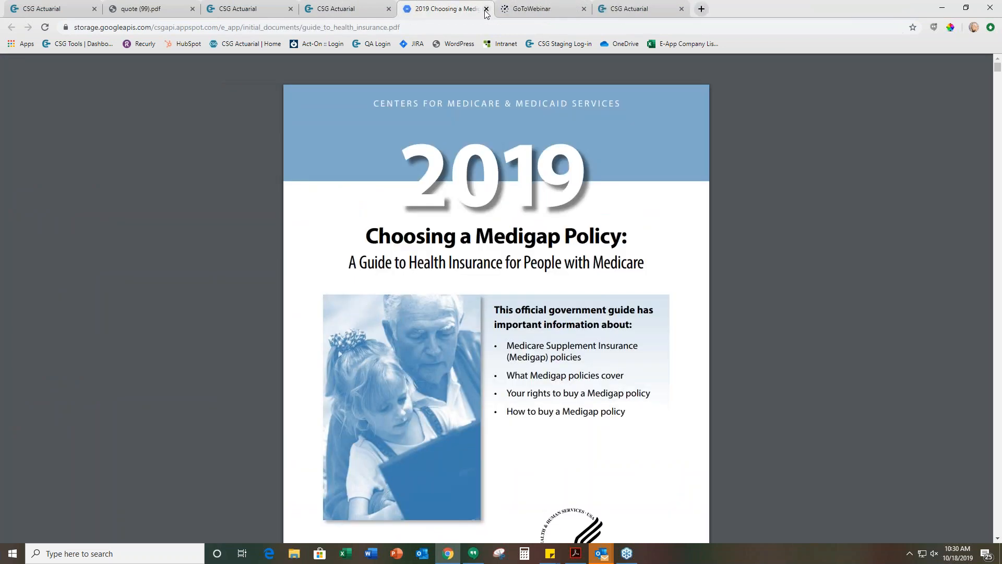
{"action": "left_click", "coordinate": [487, 9]}
{"action": "left_click", "coordinate": [487, 9]}
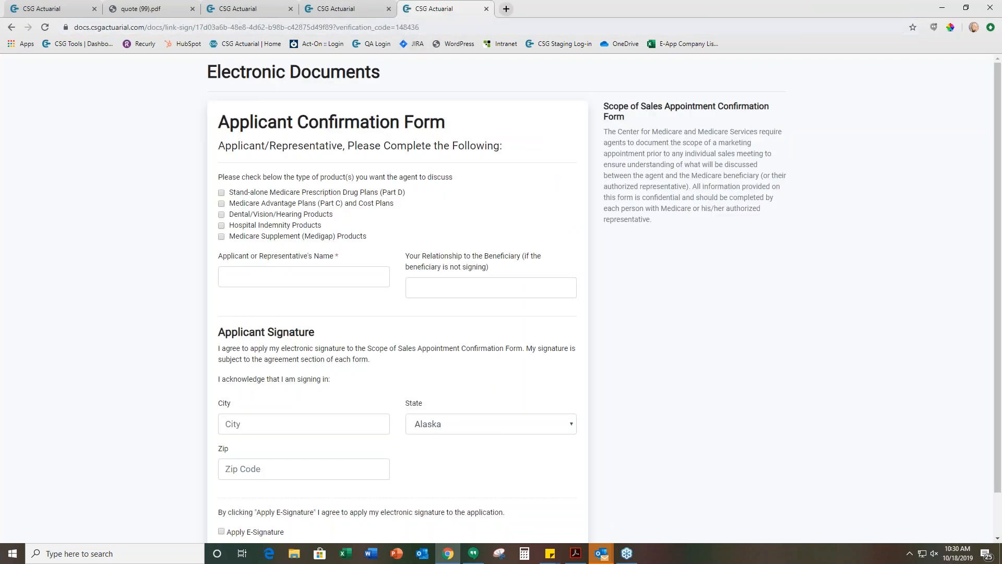
Select Medicare Supplement (Medigap) Products for discussion, with Test as the applicant or representative and Friends as the relationship to the beneficiary
{"action": "left_click", "coordinate": [222, 237]}
{"action": "left_click", "coordinate": [246, 275]}
{"action": "type", "text": "Test"}
{"action": "left_click", "coordinate": [502, 295]}
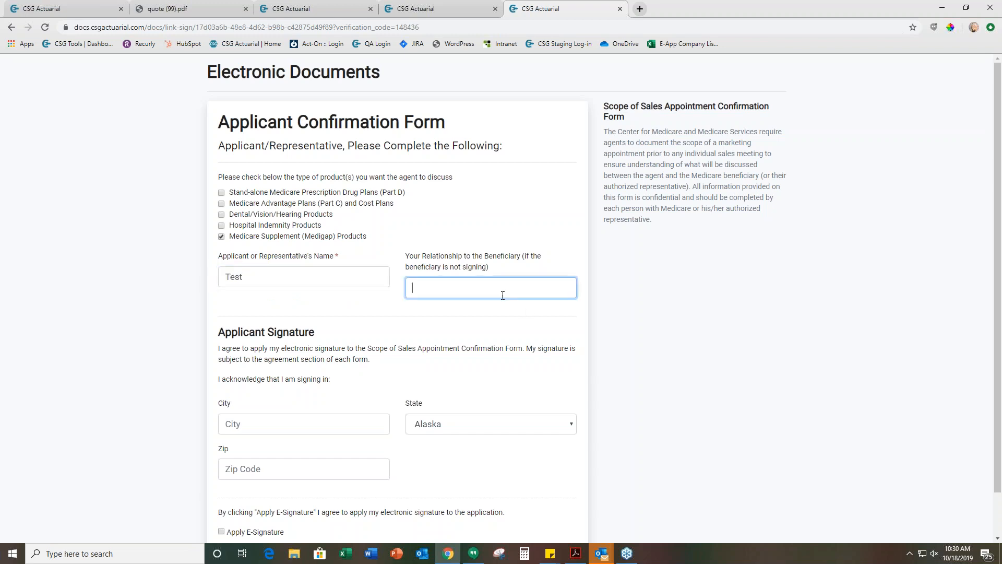
{"action": "type", "text": "Friends"}
Enter Test as the signing city and 11111 as the ZIP code, apply the e-signature, and complete the signing
{"action": "scroll", "coordinate": [500, 295], "scroll_direction": "down", "scroll_amount": 1}
{"action": "left_click", "coordinate": [251, 379]}
{"action": "type", "text": "Test"}
{"action": "left_click", "coordinate": [312, 418]}
{"action": "type", "text": "11111"}
{"action": "left_click", "coordinate": [237, 488]}
{"action": "left_click", "coordinate": [536, 521]}
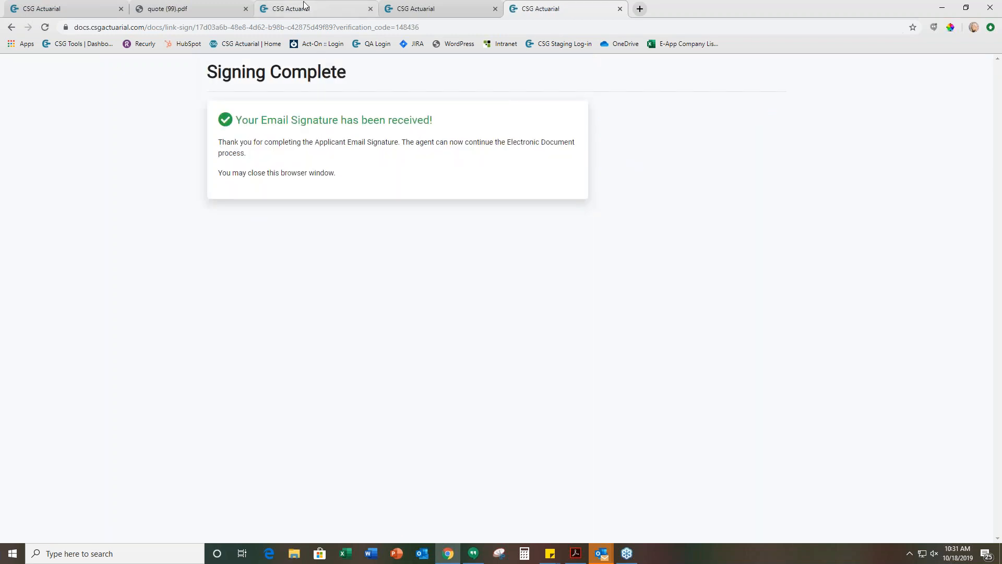
Return to the agent's electronic documents list, then open the Document Locker and reload it
{"action": "left_click", "coordinate": [448, 7]}
{"action": "left_click", "coordinate": [355, 7]}
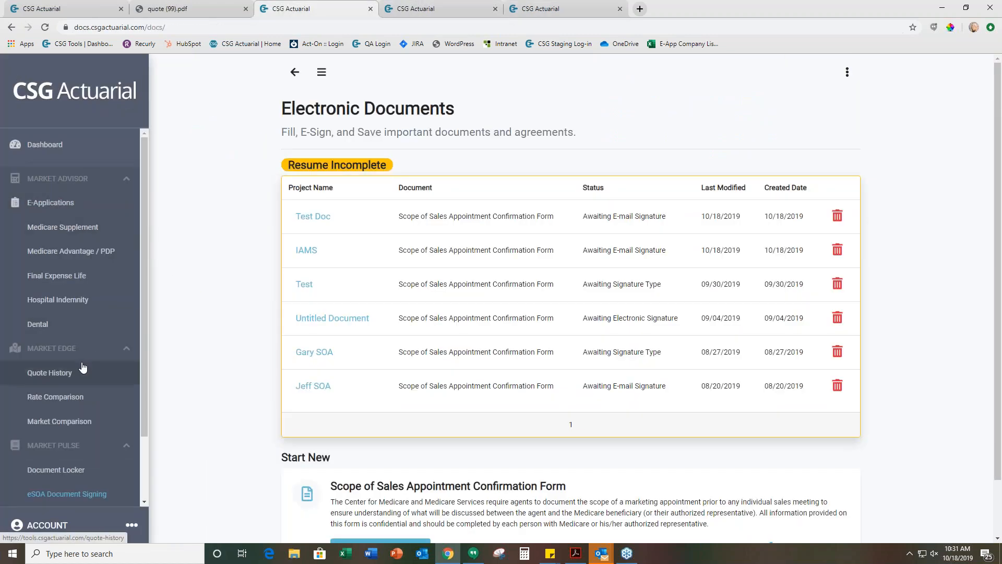
{"action": "scroll", "coordinate": [79, 389], "scroll_direction": "down", "scroll_amount": 2}
{"action": "left_click", "coordinate": [78, 391]}
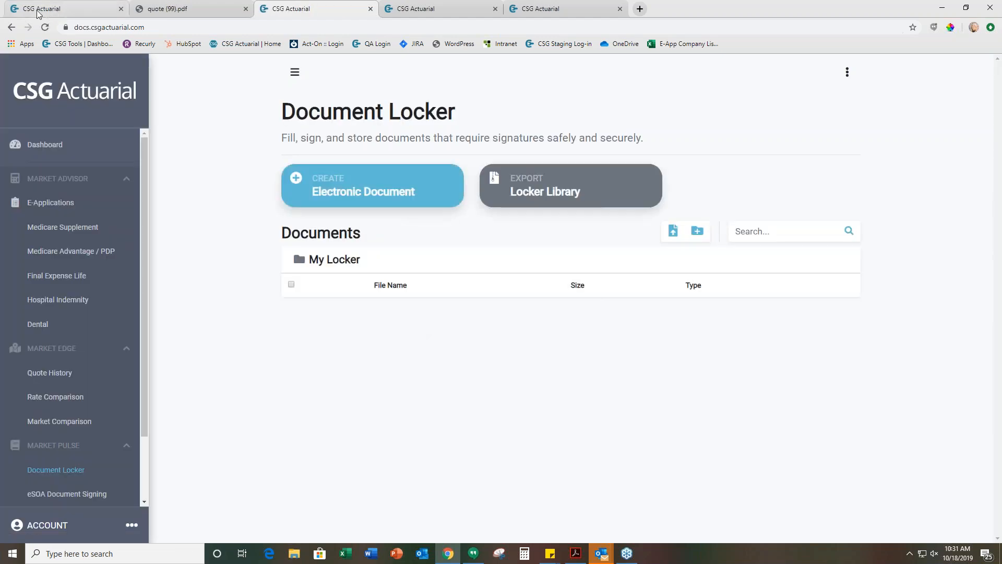
{"action": "left_click", "coordinate": [45, 27]}
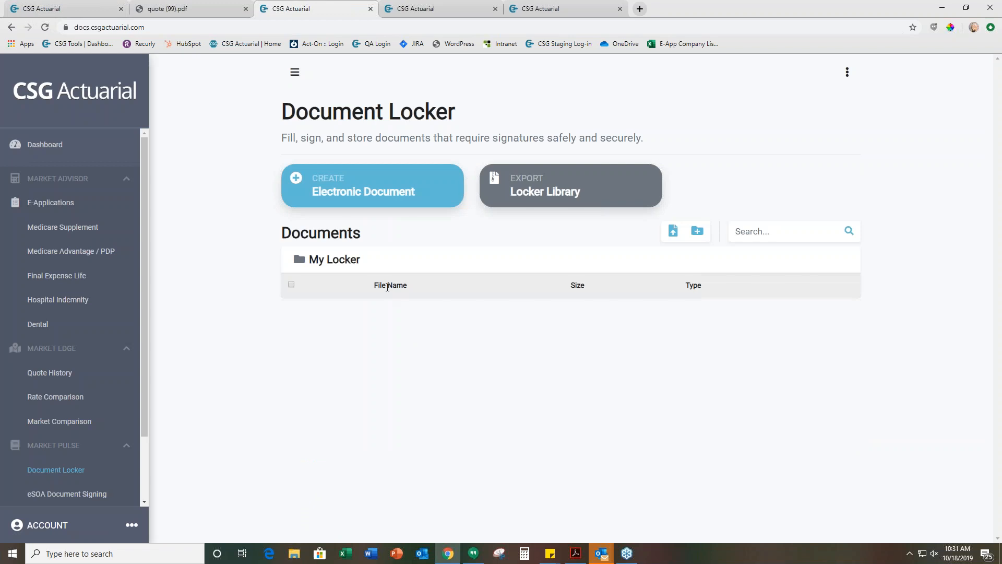
Check the signing statuses in the incomplete electronic documents list and return to the Document Locker
{"action": "left_click", "coordinate": [371, 198]}
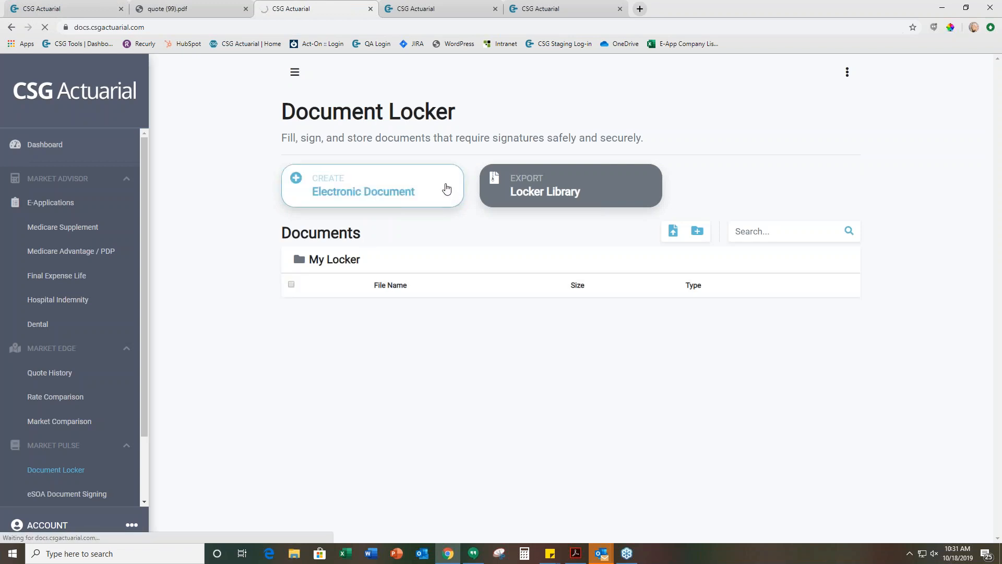
{"action": "scroll", "coordinate": [418, 351], "scroll_direction": "down", "scroll_amount": 2}
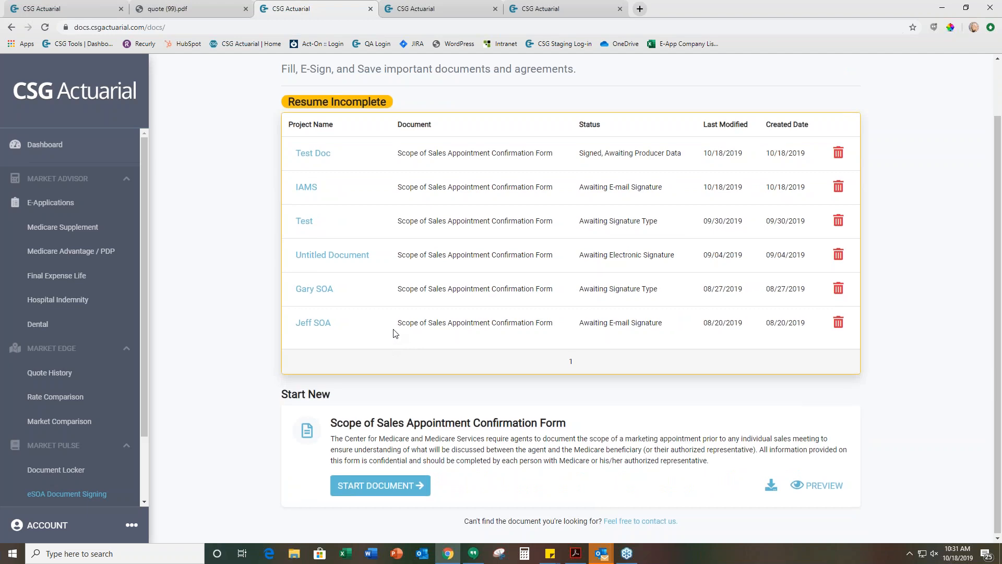
{"action": "scroll", "coordinate": [392, 333], "scroll_direction": "up", "scroll_amount": 2}
{"action": "left_click", "coordinate": [293, 73]}
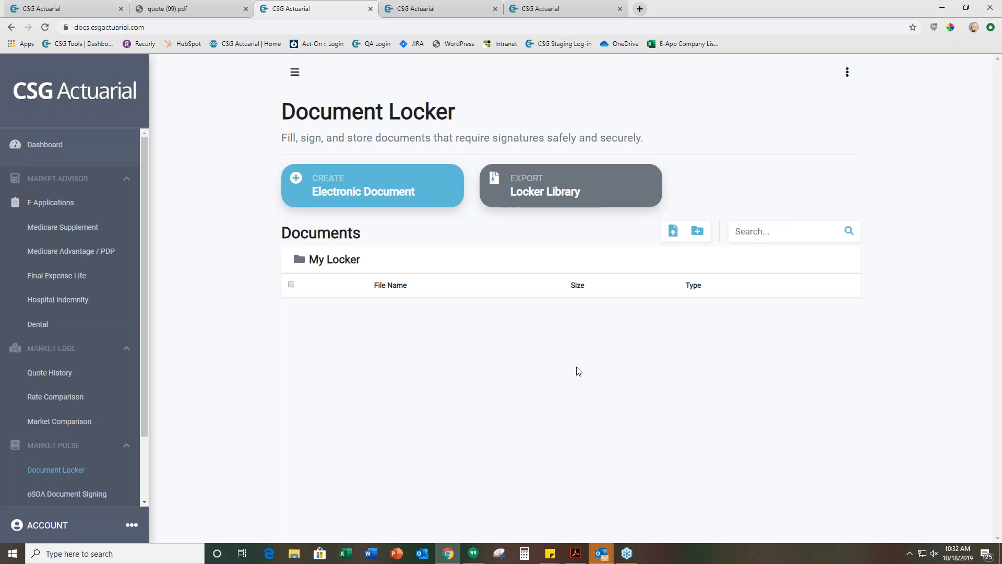
{"action": "mouse_move", "coordinate": [145, 428]}
{"action": "left_mouse_down"}
{"action": "mouse_move", "coordinate": [144, 440]}
{"action": "mouse_move", "coordinate": [136, 419]}
{"action": "left_mouse_up"}
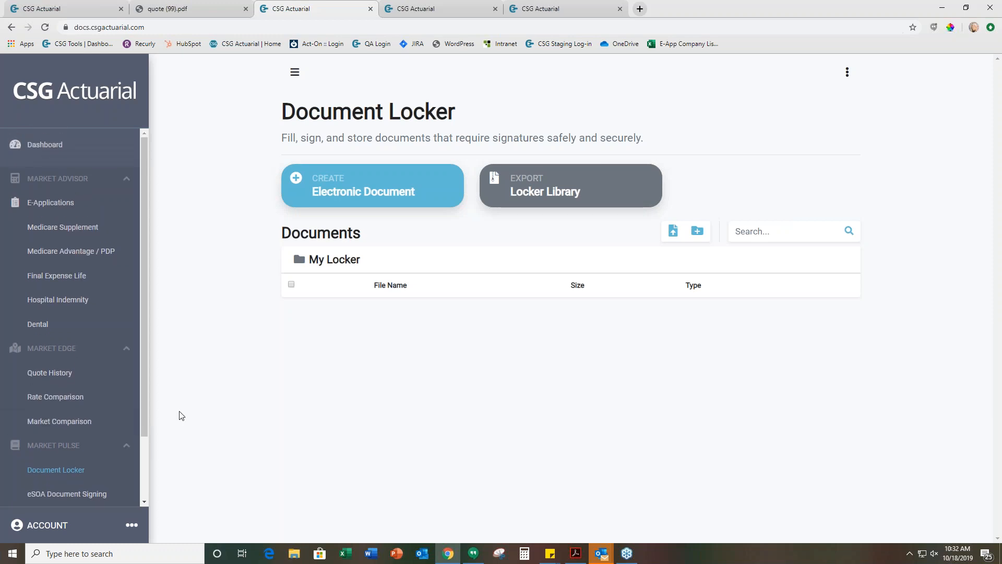
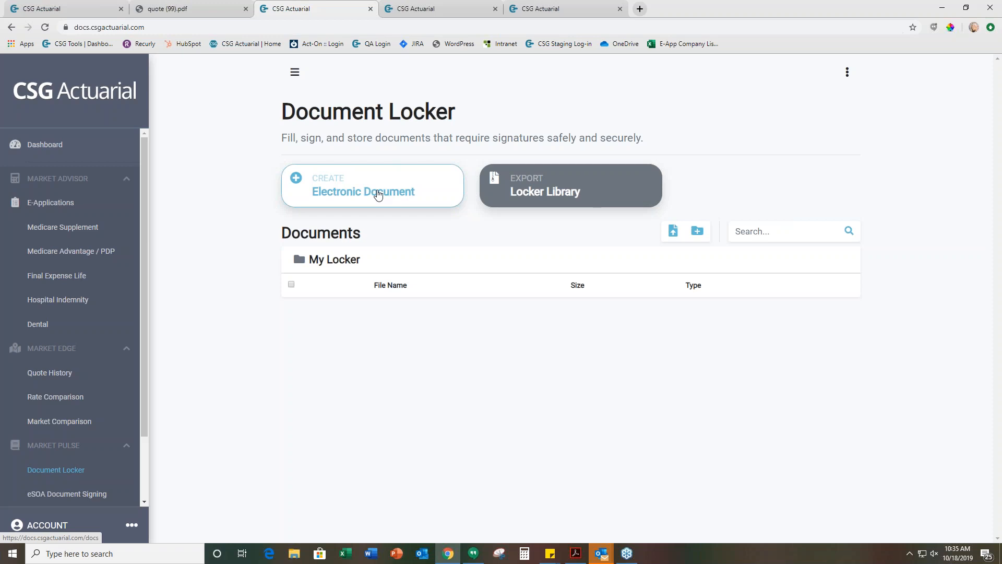
Return to the IAMS-branded portal showing the Producer Appointment Validation page and open its dashboard
{"action": "left_click", "coordinate": [378, 195]}
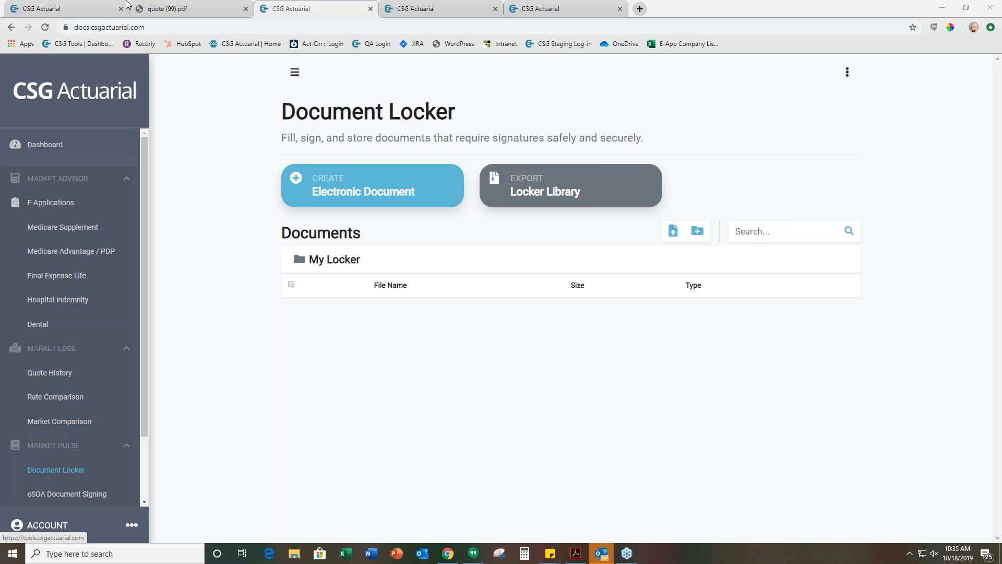
{"action": "left_click", "coordinate": [77, 7]}
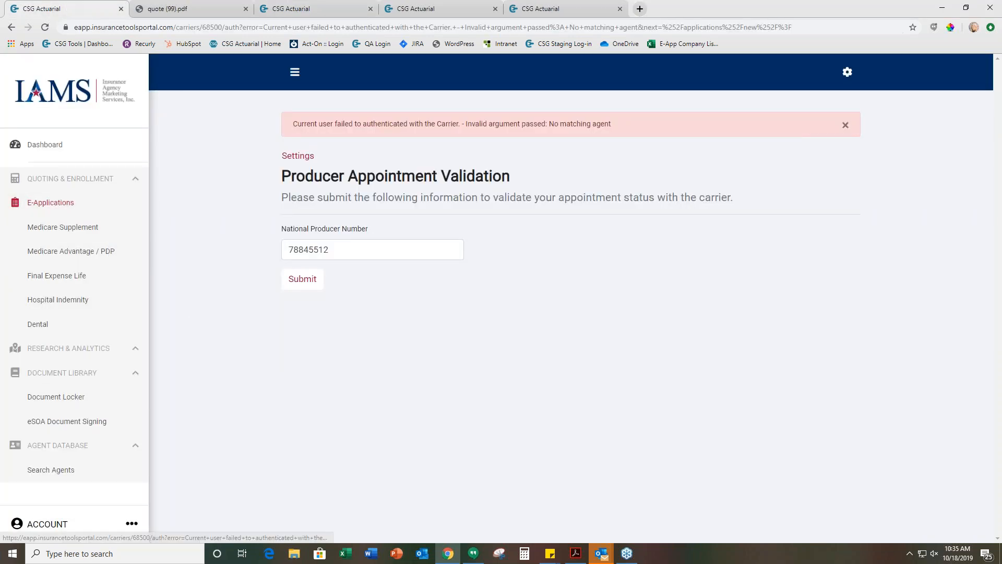
{"action": "left_click", "coordinate": [58, 150]}
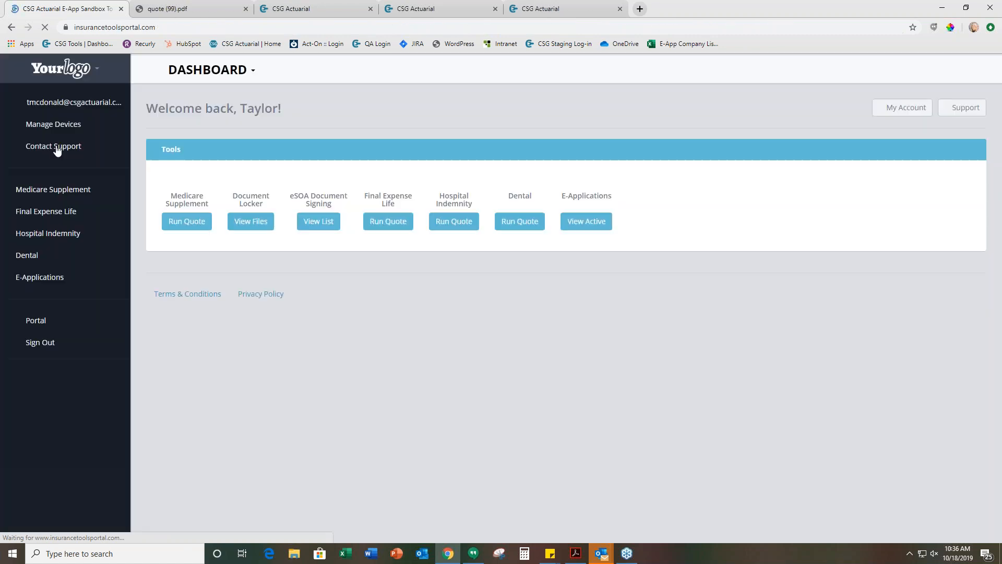
Switch the portal's agency branding to IAMS from the list of agency logos
{"action": "left_click", "coordinate": [68, 78]}
{"action": "scroll", "coordinate": [62, 234], "scroll_direction": "down", "scroll_amount": 6}
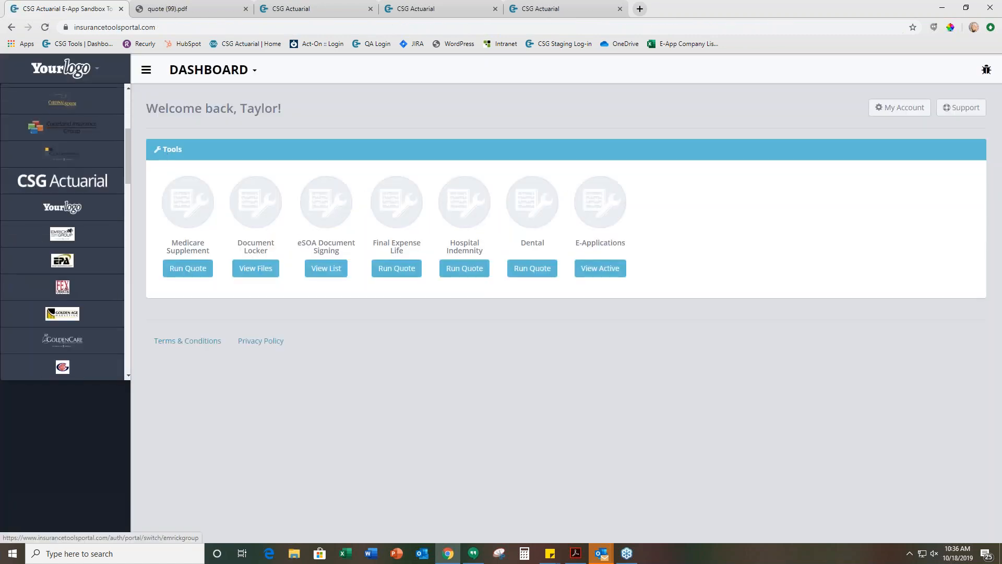
{"action": "left_click", "coordinate": [62, 276]}
{"action": "left_click", "coordinate": [59, 71]}
{"action": "scroll", "coordinate": [63, 235], "scroll_direction": "down", "scroll_amount": 3}
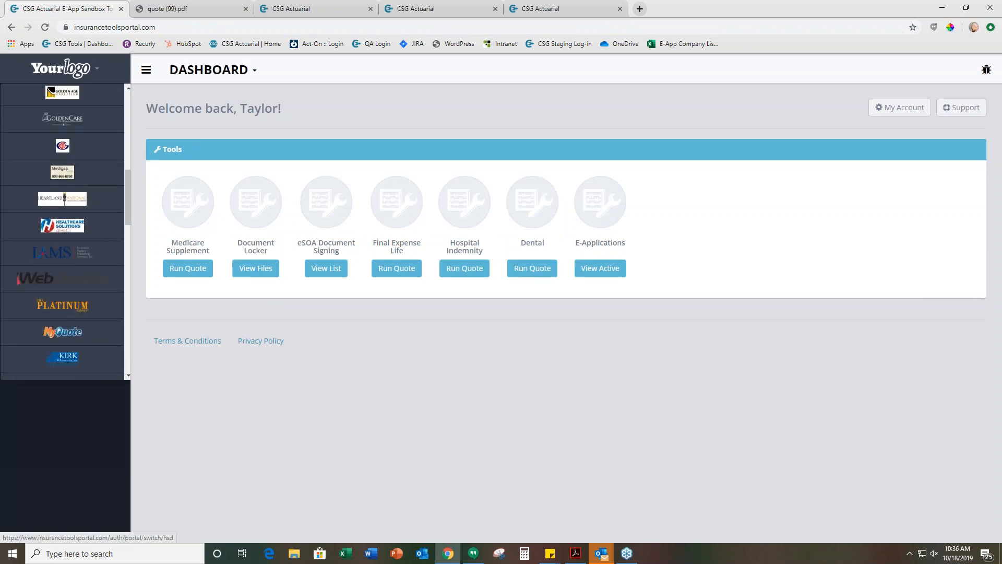
{"action": "left_click", "coordinate": [93, 258]}
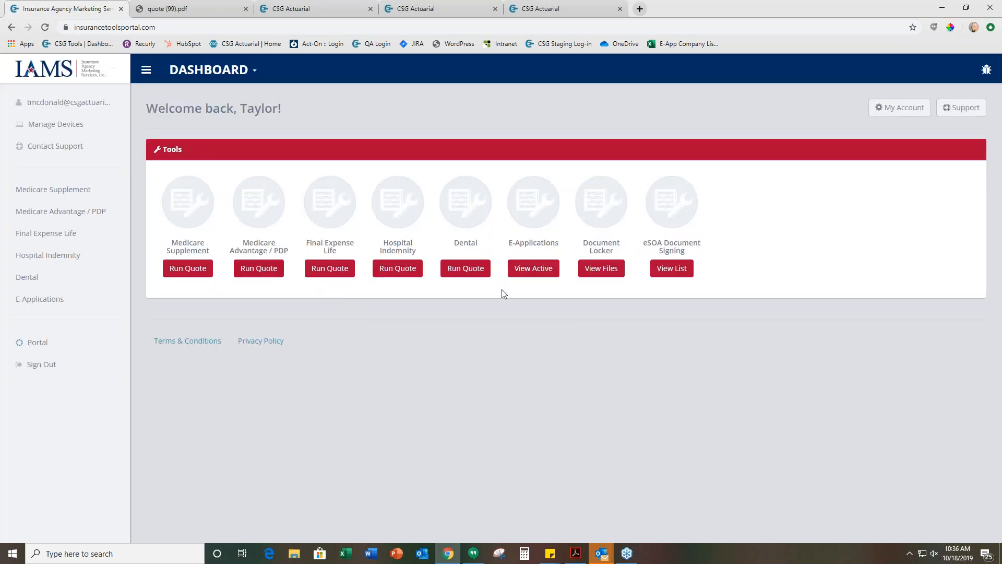
Run a Medicare Advantage quote for ZIP code 68135
{"action": "left_click", "coordinate": [268, 268]}
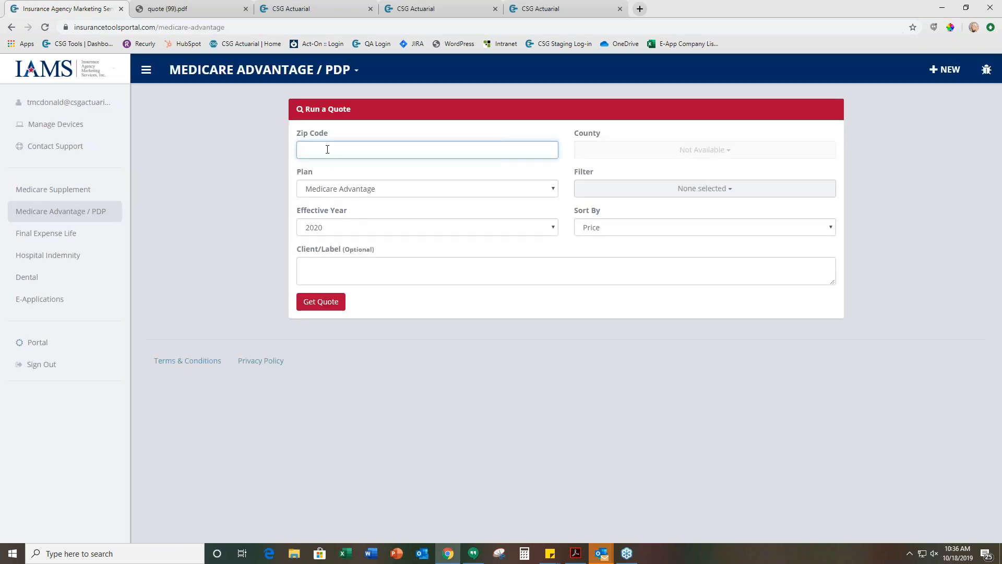
{"action": "type", "text": "68135"}
{"action": "left_click", "coordinate": [322, 305]}
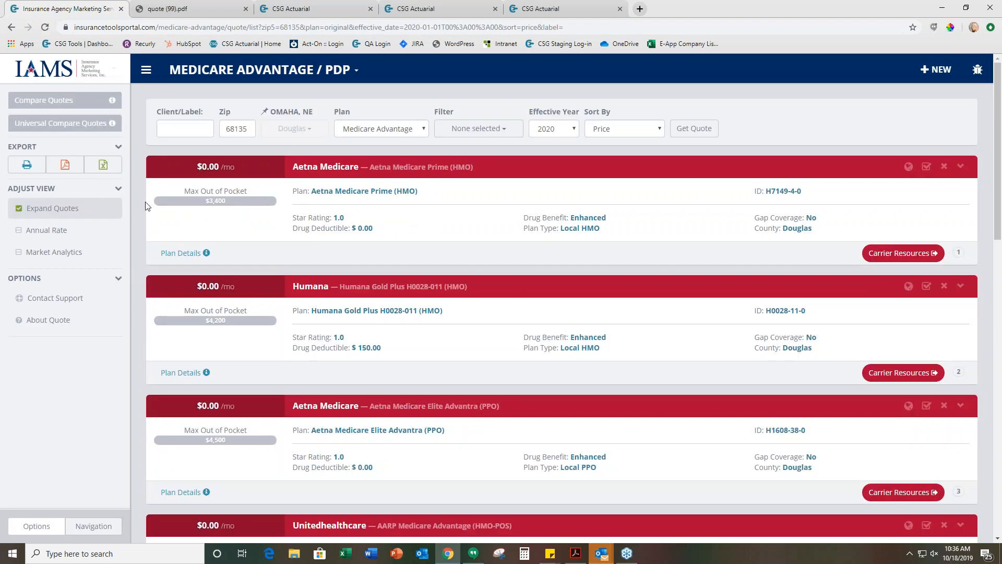
Collapse and re-expand the quote results, then view the carrier resource links for Aetna Medicare Prime (HMO) and close them
{"action": "left_click", "coordinate": [70, 211]}
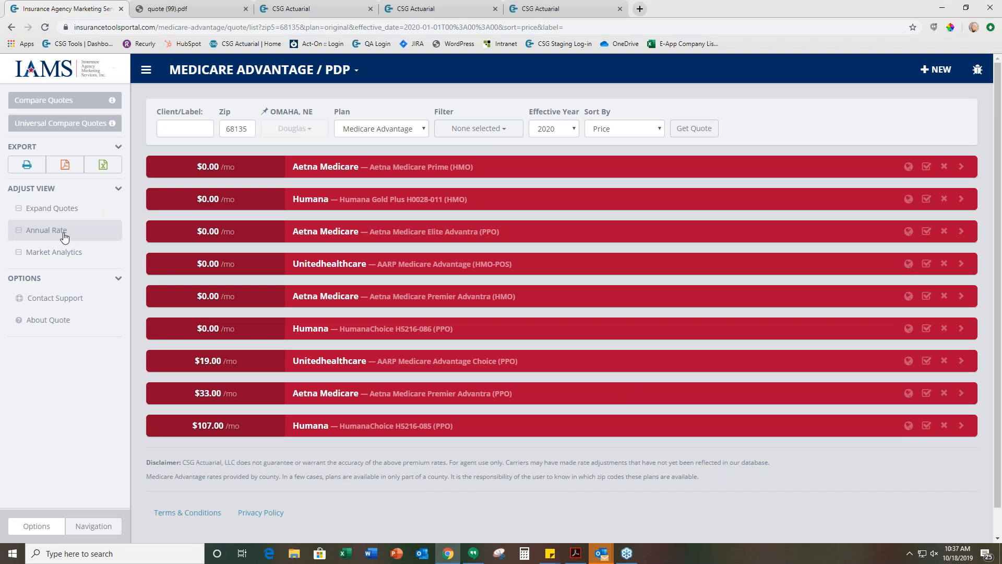
{"action": "left_click", "coordinate": [59, 211]}
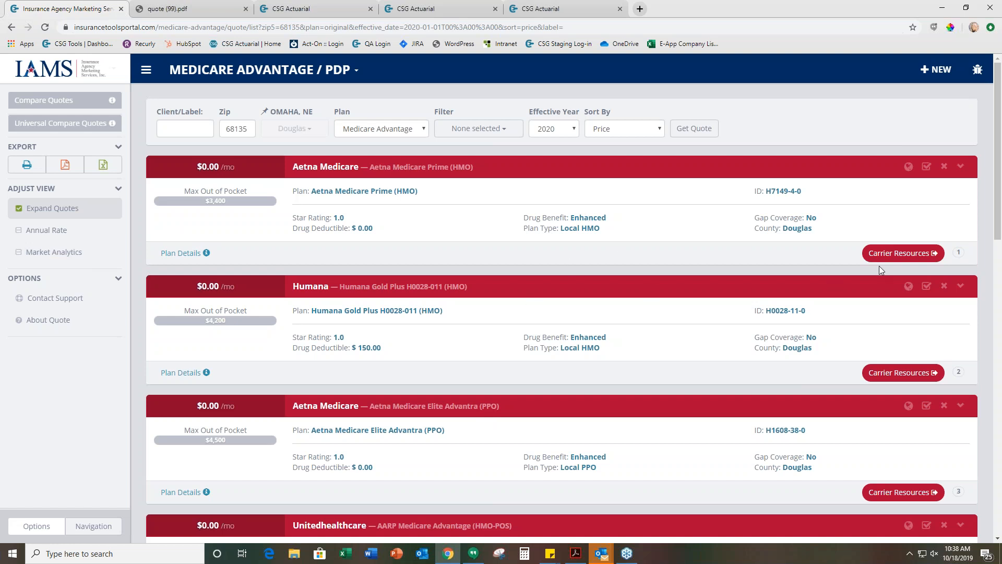
{"action": "left_click", "coordinate": [896, 254]}
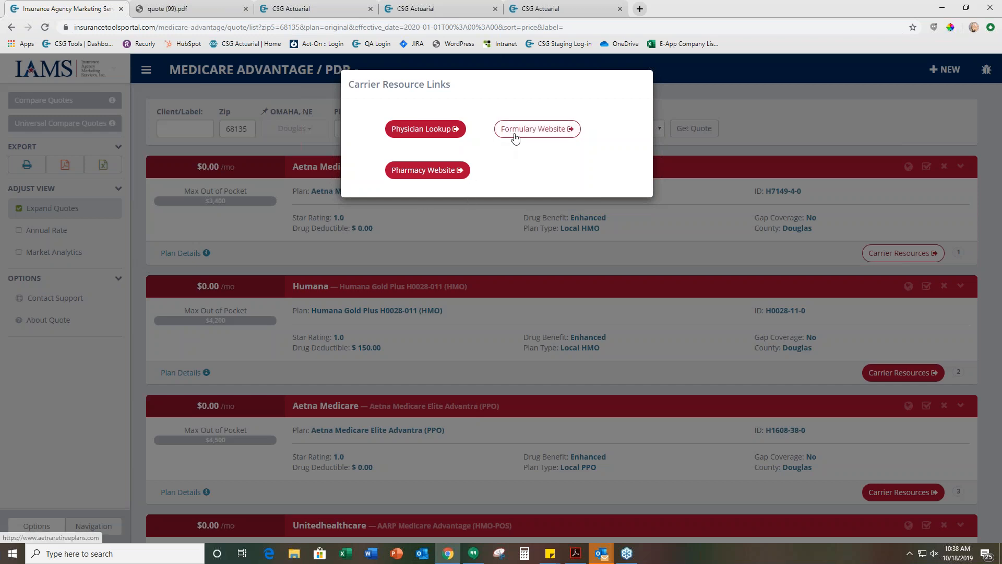
{"action": "left_click", "coordinate": [712, 229]}
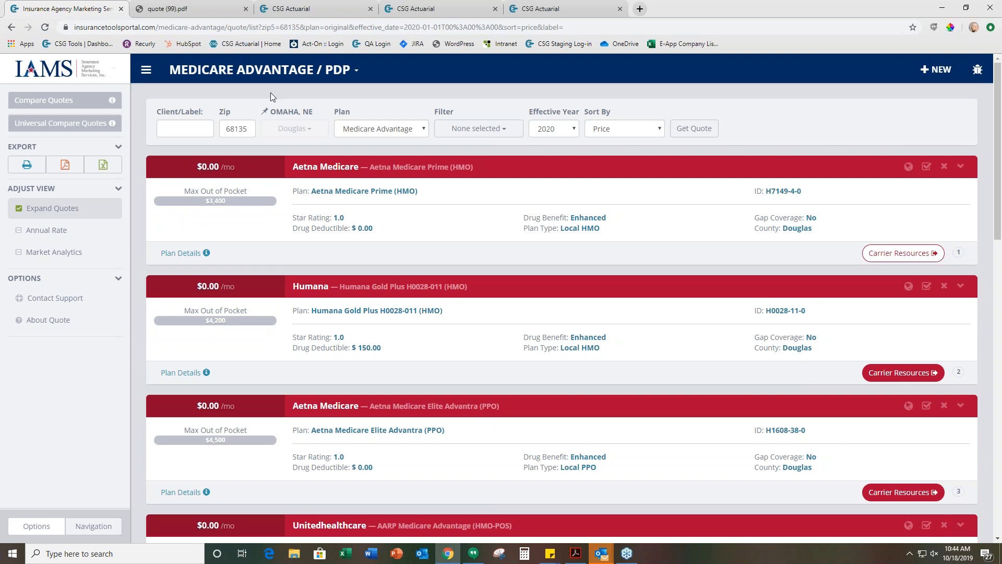
Leave the Medicare Advantage quotes and return to the portal dashboard
{"action": "left_click", "coordinate": [270, 70]}
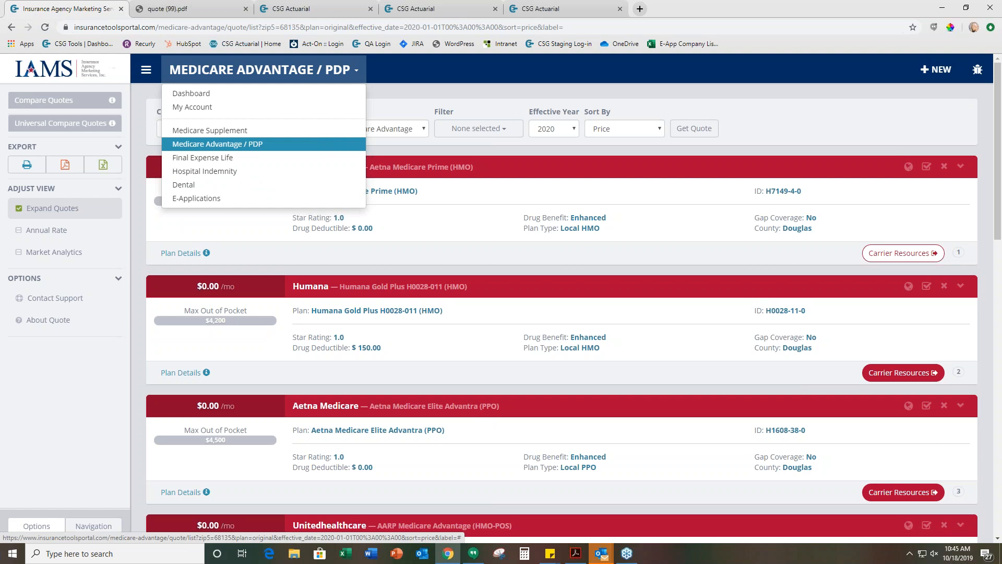
{"action": "left_click", "coordinate": [257, 74]}
{"action": "left_click", "coordinate": [257, 73]}
{"action": "left_click", "coordinate": [192, 99]}
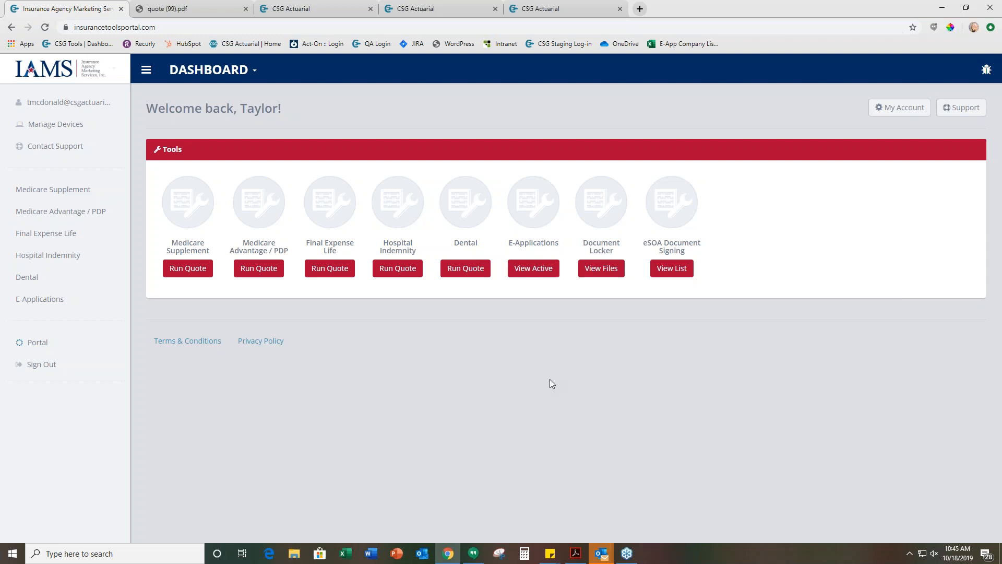
Dismiss the incoming e-mail notifications covering the dashboard
{"action": "left_click", "coordinate": [957, 513]}
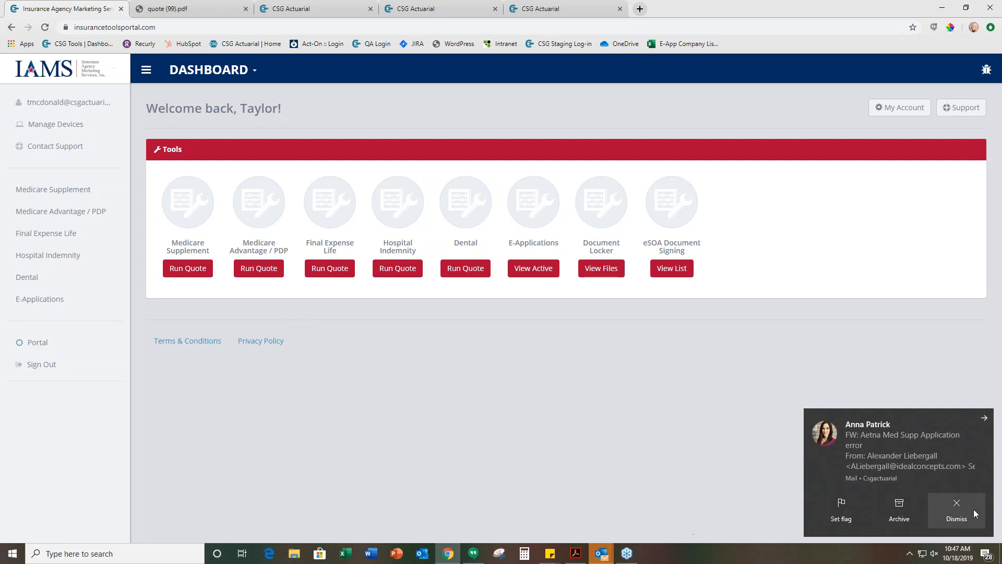
{"action": "left_click", "coordinate": [957, 509]}
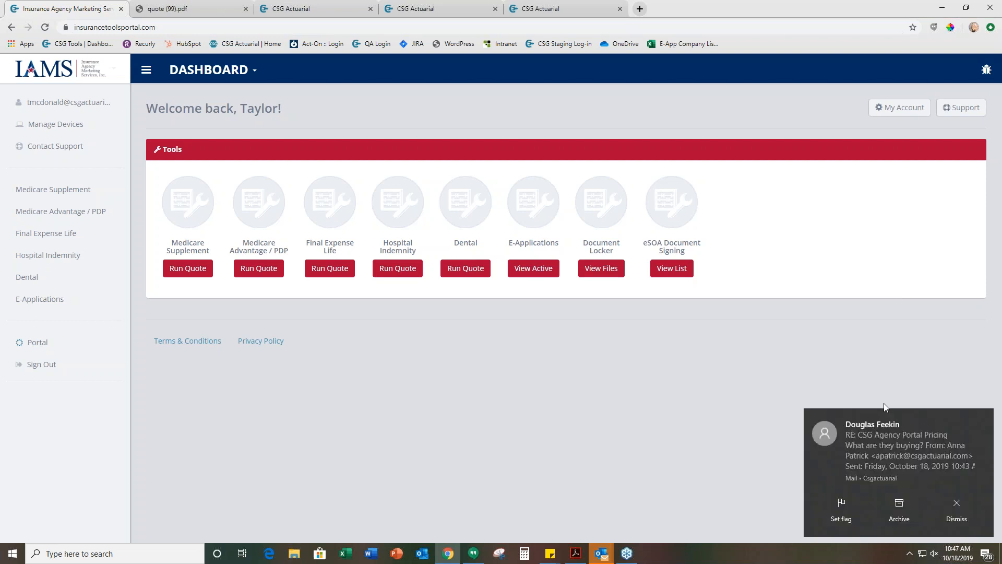
{"action": "left_click", "coordinate": [963, 513]}
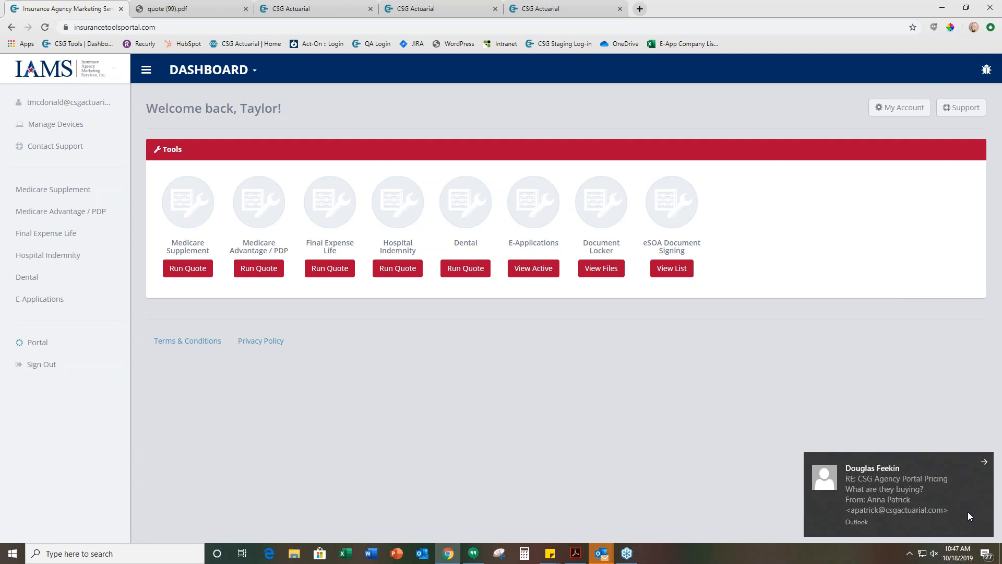
{"action": "left_click", "coordinate": [985, 463]}
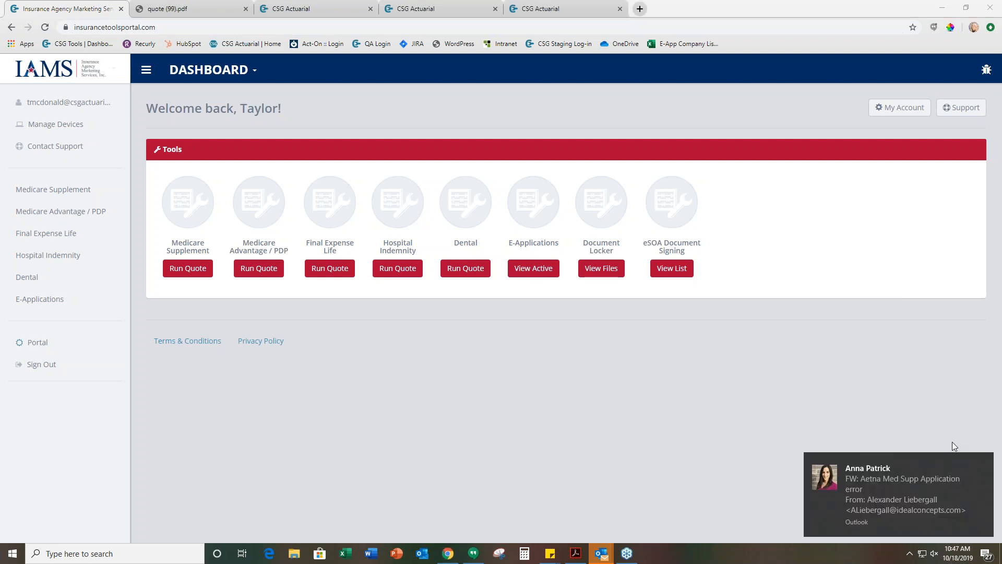
{"action": "left_click", "coordinate": [985, 463]}
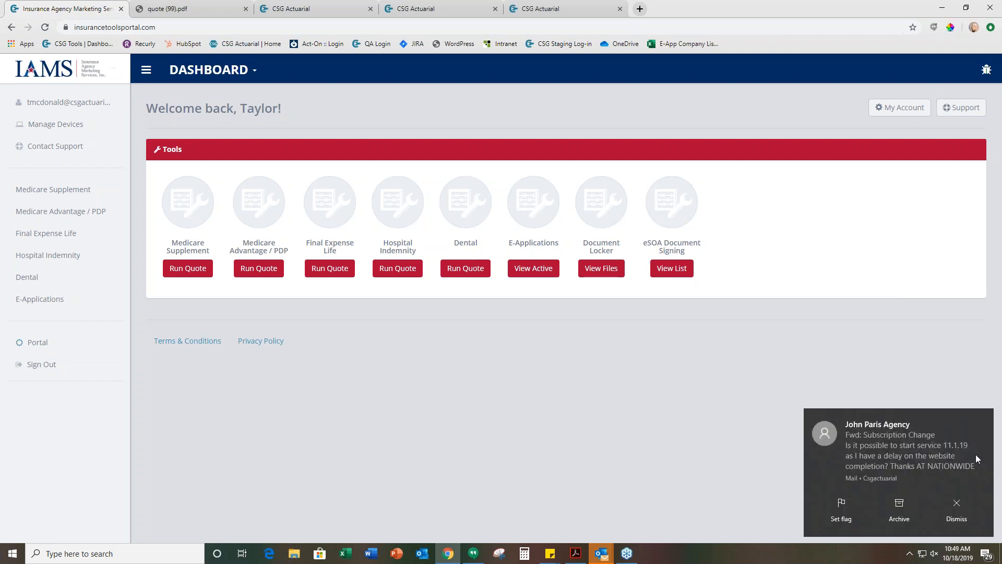
{"action": "left_click", "coordinate": [959, 504]}
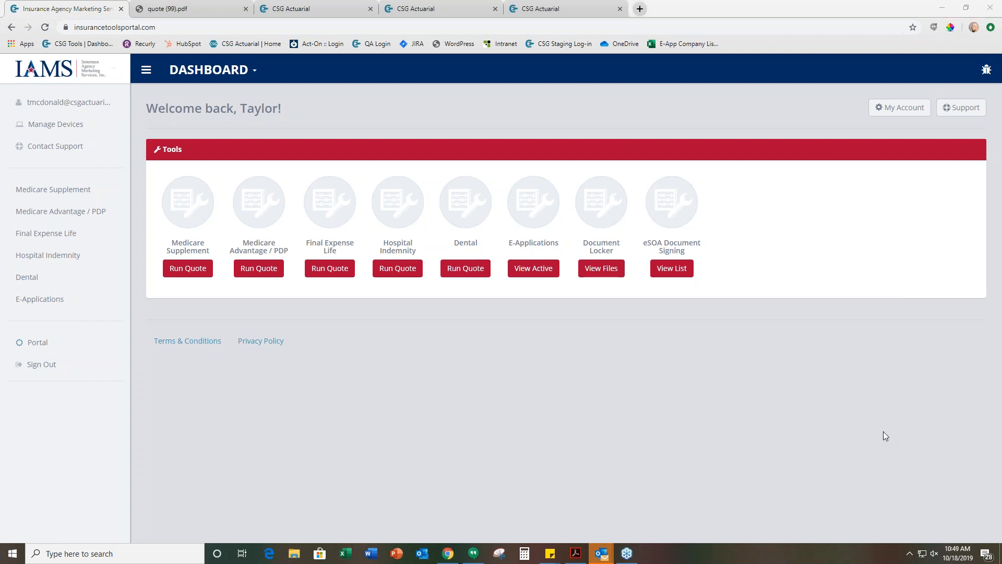
{"action": "left_click", "coordinate": [884, 432]}
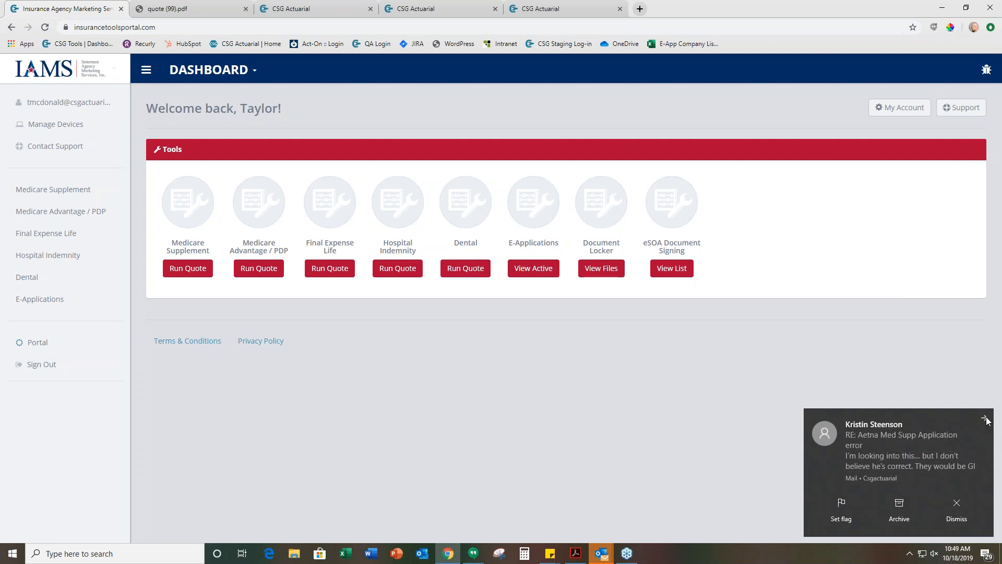
{"action": "left_click", "coordinate": [985, 420]}
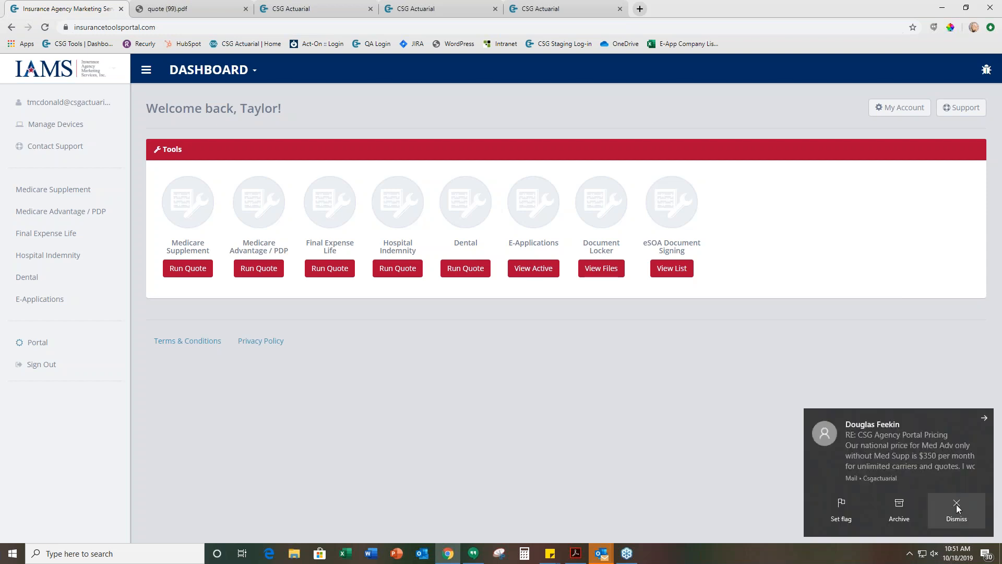
{"action": "left_click", "coordinate": [977, 503]}
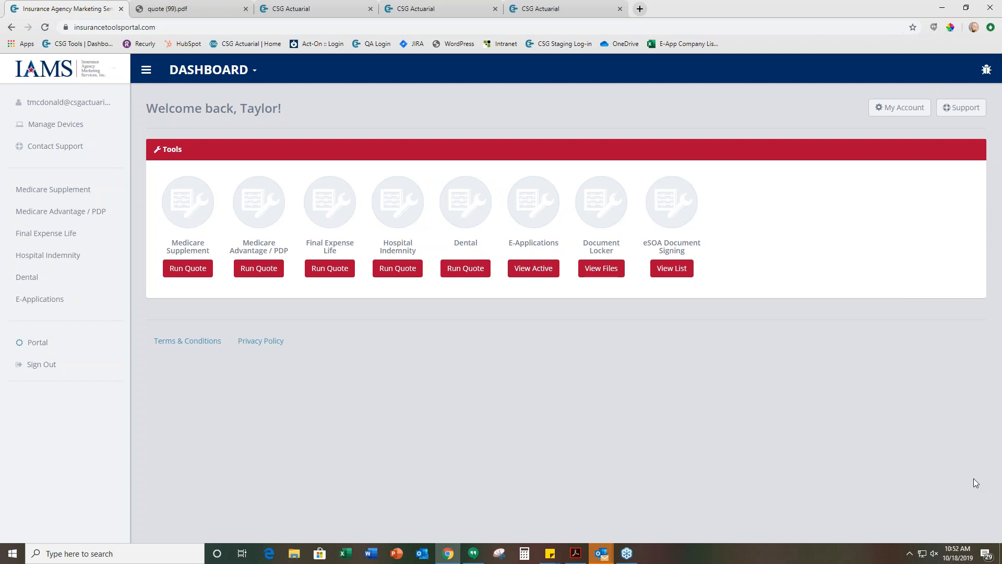
Run a Hospital Indemnity quote for ZIP code 68135
{"action": "left_click", "coordinate": [397, 271]}
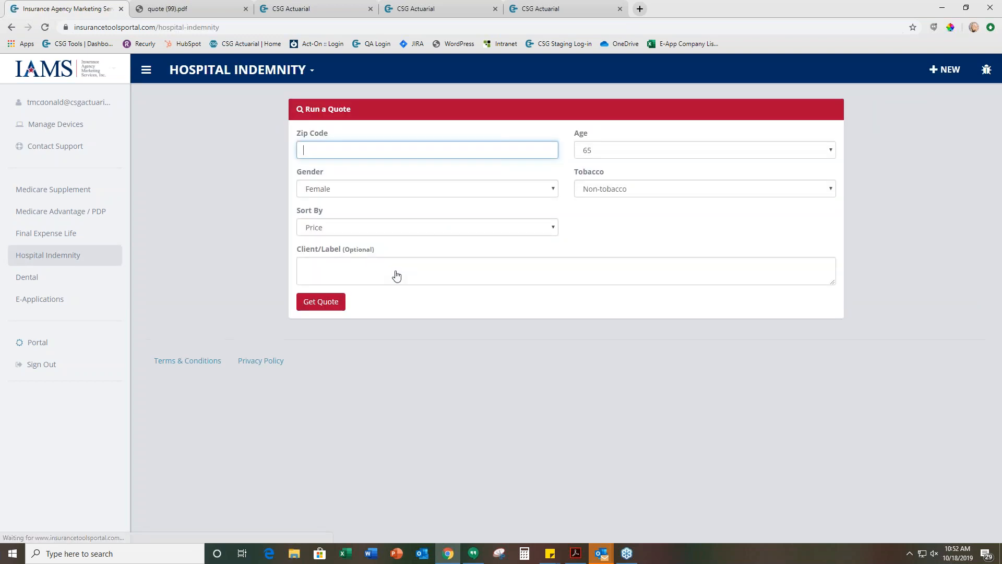
{"action": "type", "text": "68135"}
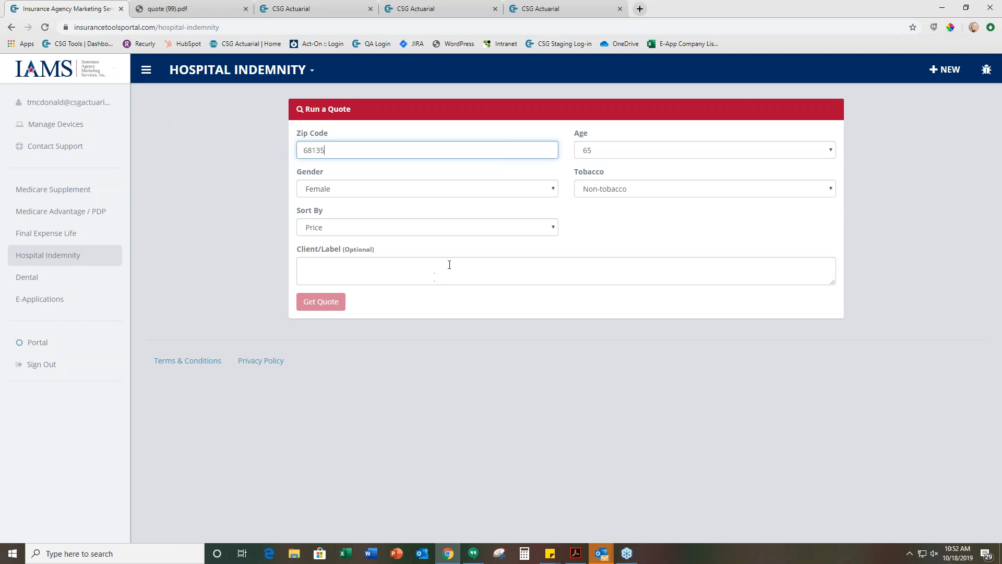
{"action": "left_click", "coordinate": [320, 304]}
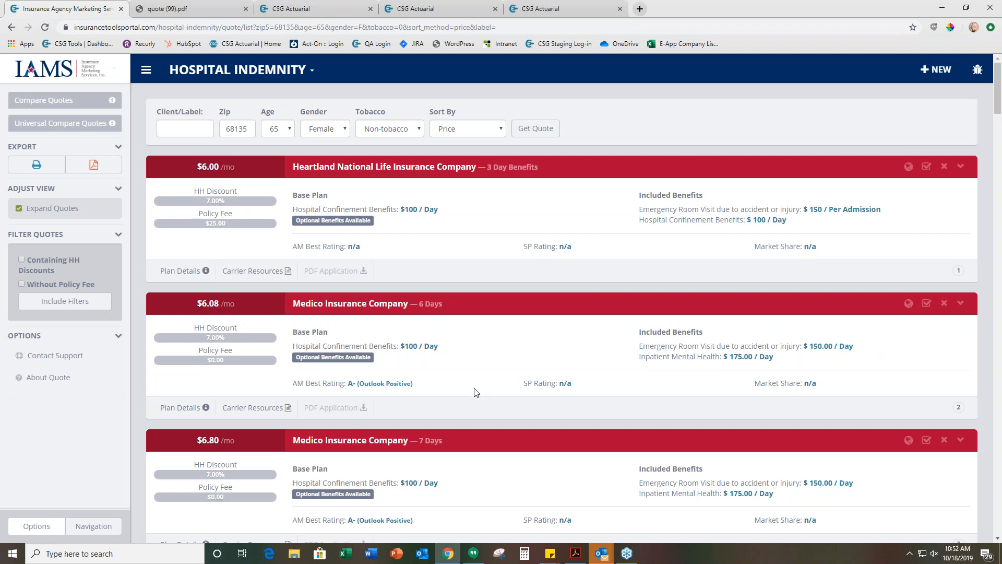
Open the plan details of Medico Insurance Company's 6 Days plan and examine its confinement amounts and optional benefits
{"action": "left_click", "coordinate": [180, 407]}
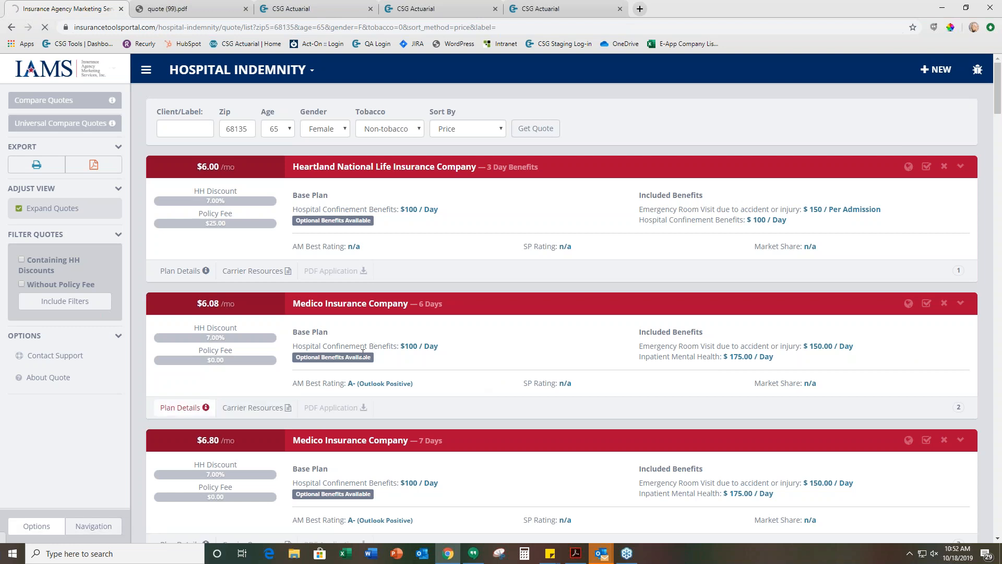
{"action": "scroll", "coordinate": [657, 391], "scroll_direction": "down", "scroll_amount": 3}
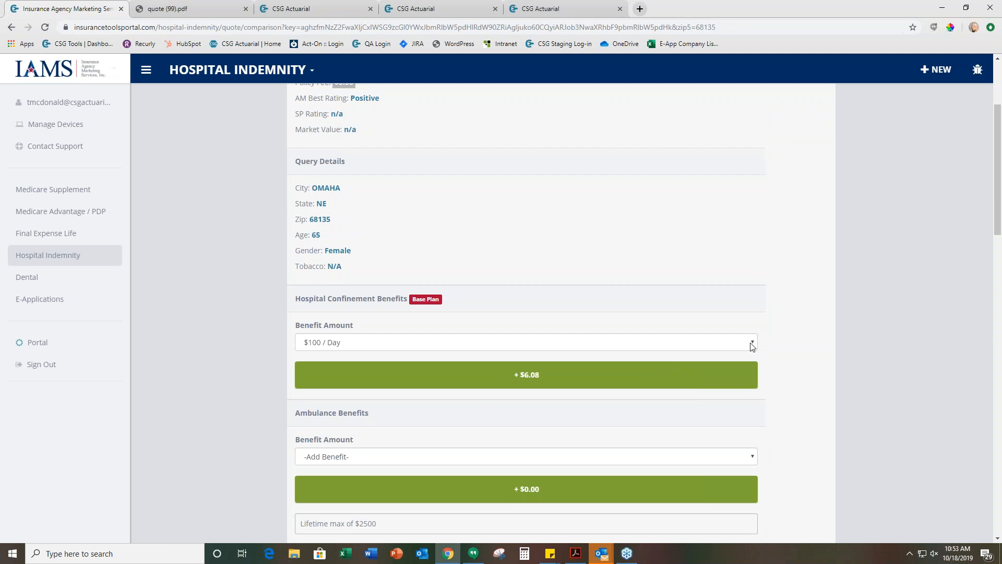
{"action": "left_click", "coordinate": [752, 346]}
{"action": "scroll", "coordinate": [644, 311], "scroll_direction": "down", "scroll_amount": 1}
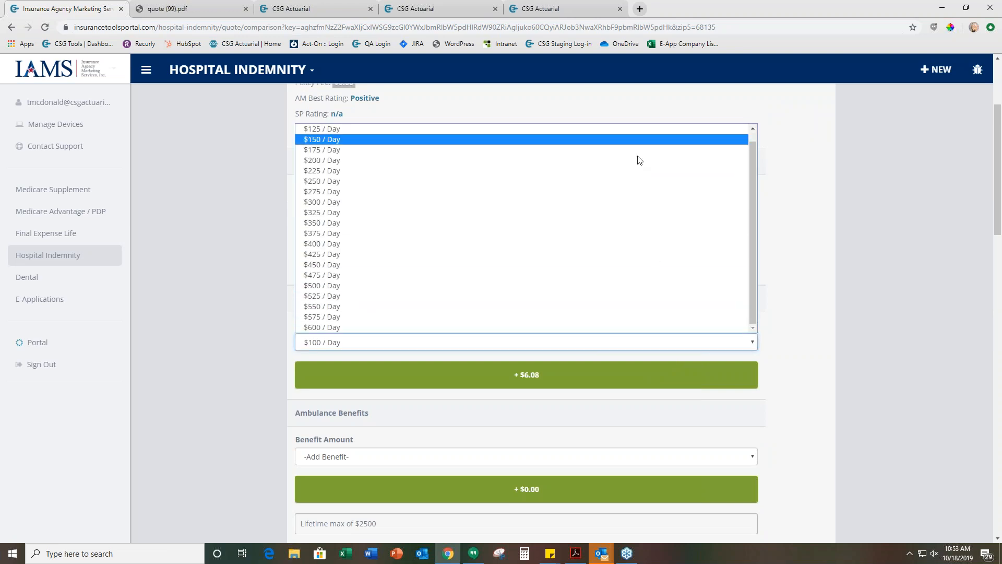
{"action": "left_click", "coordinate": [827, 271]}
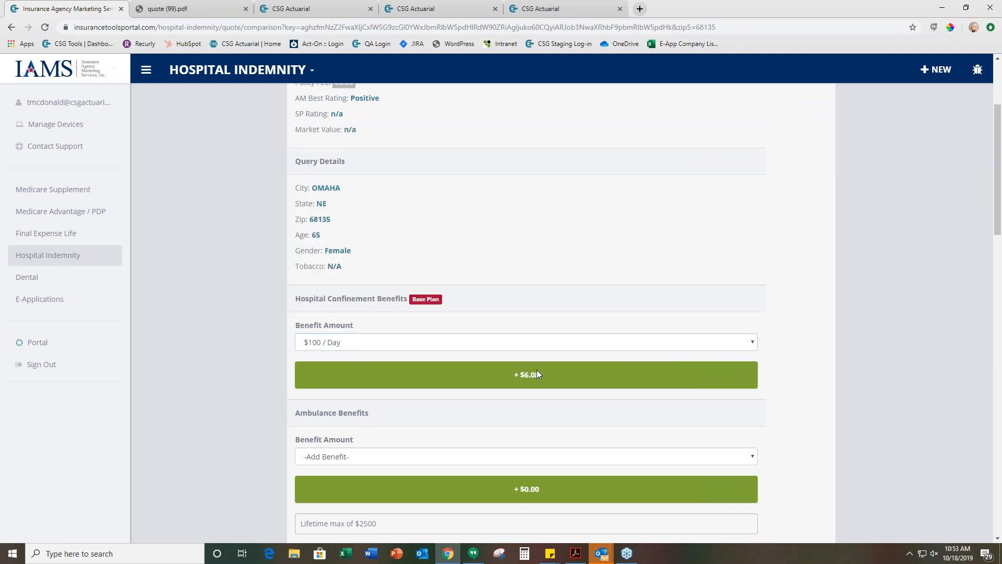
{"action": "scroll", "coordinate": [466, 407], "scroll_direction": "down", "scroll_amount": 10}
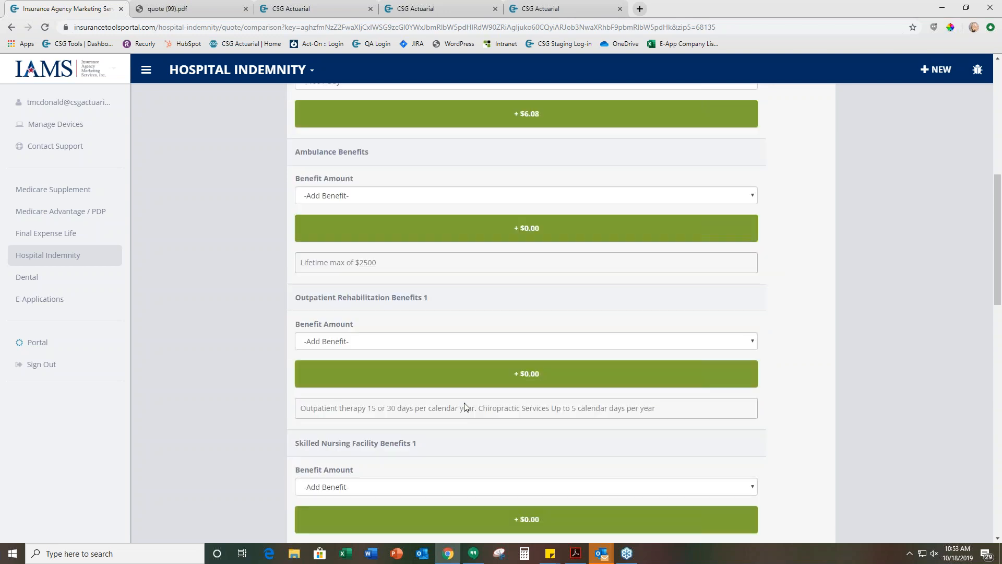
{"action": "scroll", "coordinate": [466, 407], "scroll_direction": "down", "scroll_amount": 8}
{"action": "scroll", "coordinate": [466, 407], "scroll_direction": "up", "scroll_amount": 11}
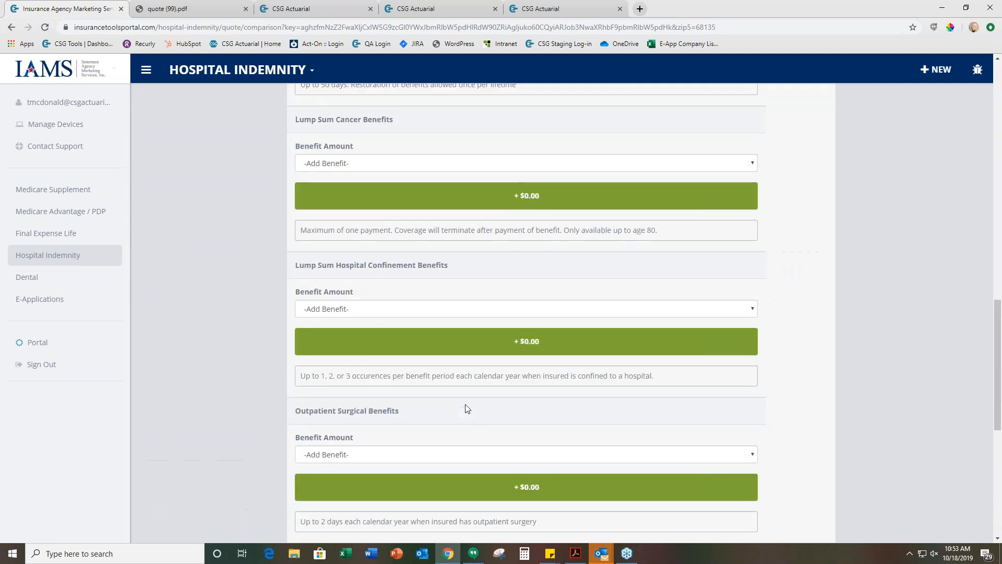
{"action": "scroll", "coordinate": [467, 409], "scroll_direction": "up", "scroll_amount": 3}
{"action": "scroll", "coordinate": [468, 409], "scroll_direction": "up", "scroll_amount": 6}
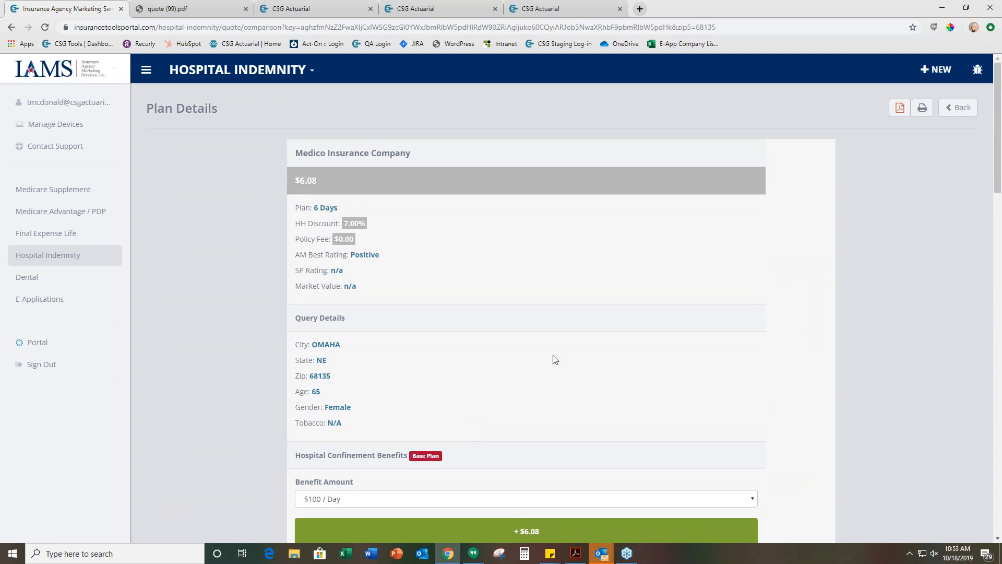
Add the $250 / Day ambulance benefit to the Medico 6 Days plan
{"action": "scroll", "coordinate": [553, 358], "scroll_direction": "down", "scroll_amount": 3}
{"action": "scroll", "coordinate": [553, 360], "scroll_direction": "down", "scroll_amount": 1}
{"action": "left_click", "coordinate": [455, 405]}
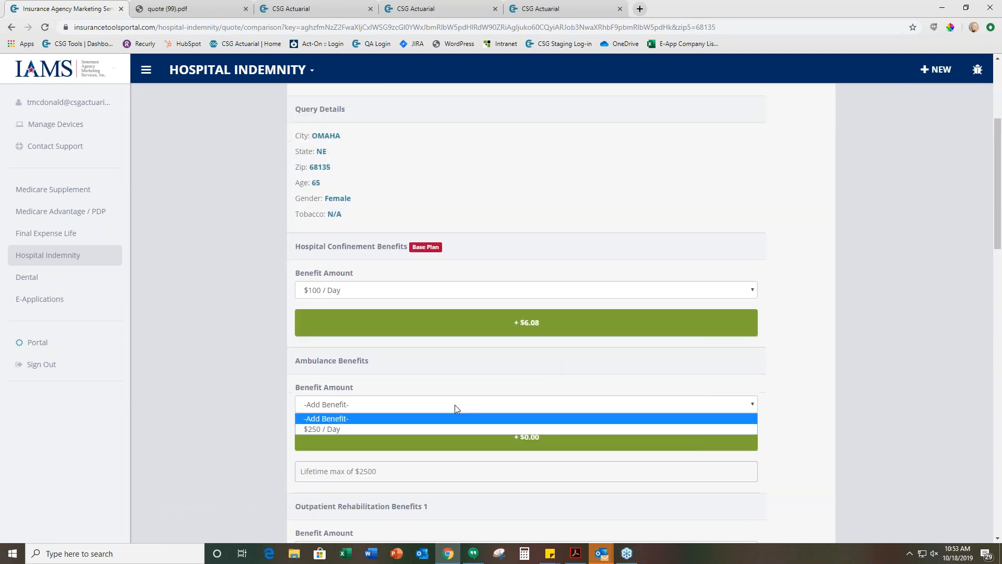
{"action": "left_click", "coordinate": [536, 427]}
{"action": "left_click", "coordinate": [548, 409]}
{"action": "left_click", "coordinate": [860, 396]}
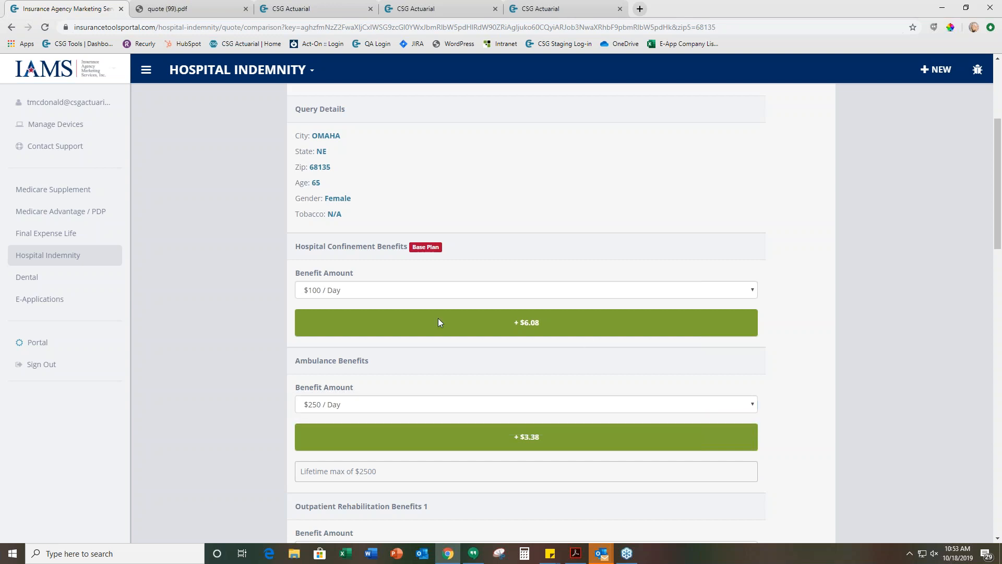
Review the Medico 6 Days plan's remaining optional benefits and total premium, and return to the Hospital Indemnity quote results
{"action": "scroll", "coordinate": [449, 395], "scroll_direction": "down", "scroll_amount": 4}
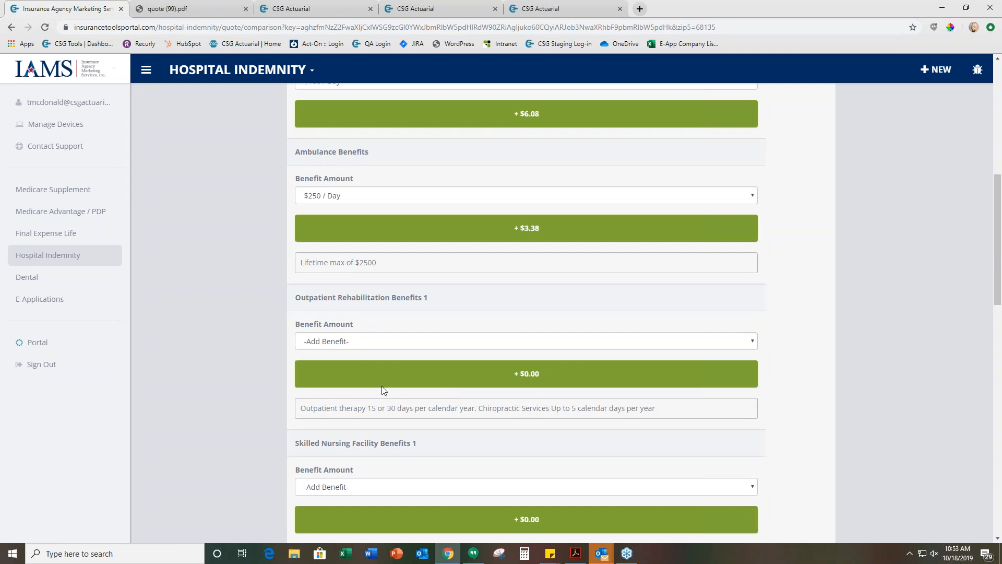
{"action": "scroll", "coordinate": [382, 386], "scroll_direction": "up", "scroll_amount": 7}
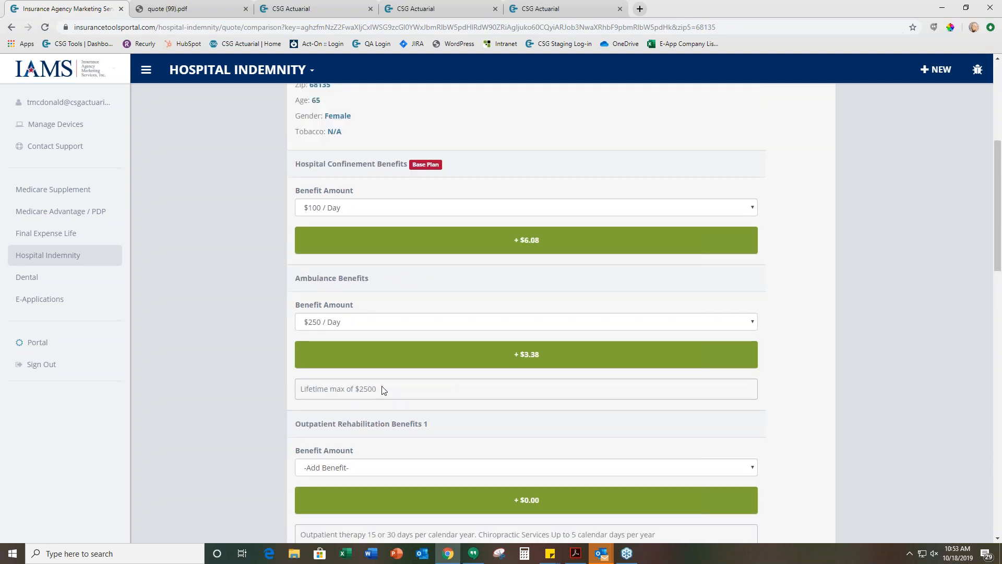
{"action": "scroll", "coordinate": [381, 386], "scroll_direction": "up", "scroll_amount": 1}
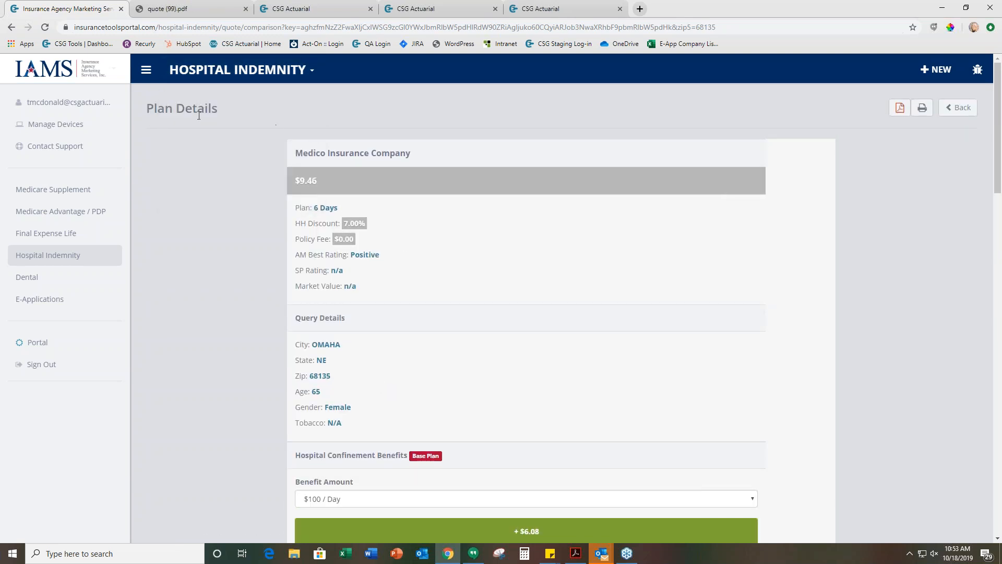
{"action": "left_click", "coordinate": [959, 108]}
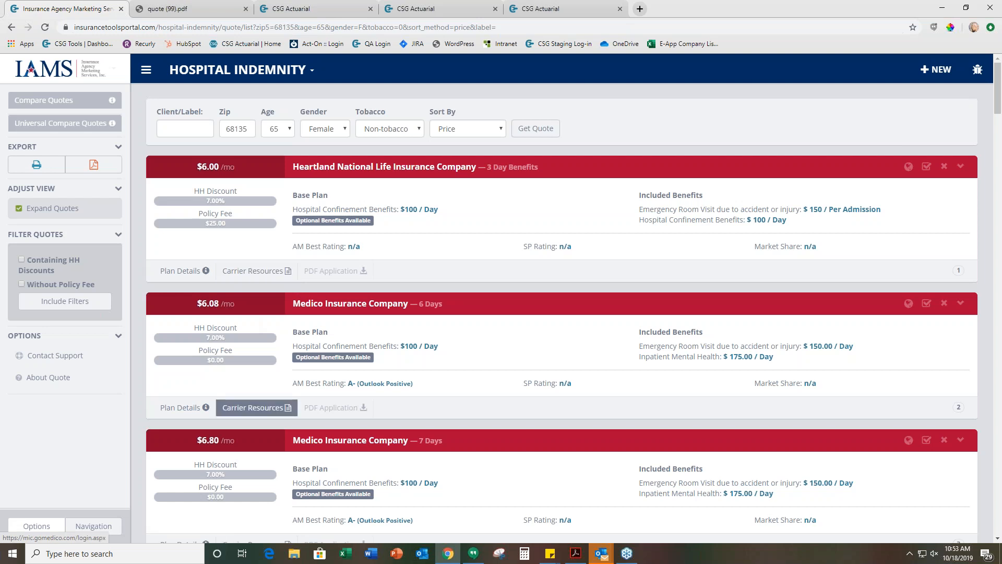
Look over the carrier resources offered for the quoted Hospital Indemnity plans and return to the portal's Dashboard
{"action": "scroll", "coordinate": [238, 496], "scroll_direction": "down", "scroll_amount": 1}
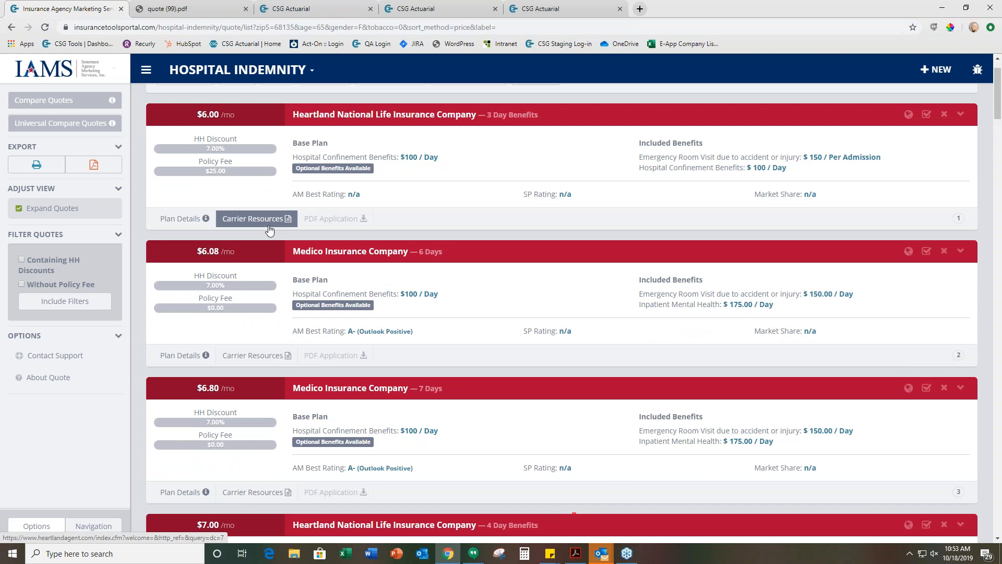
{"action": "scroll", "coordinate": [269, 230], "scroll_direction": "up", "scroll_amount": 1}
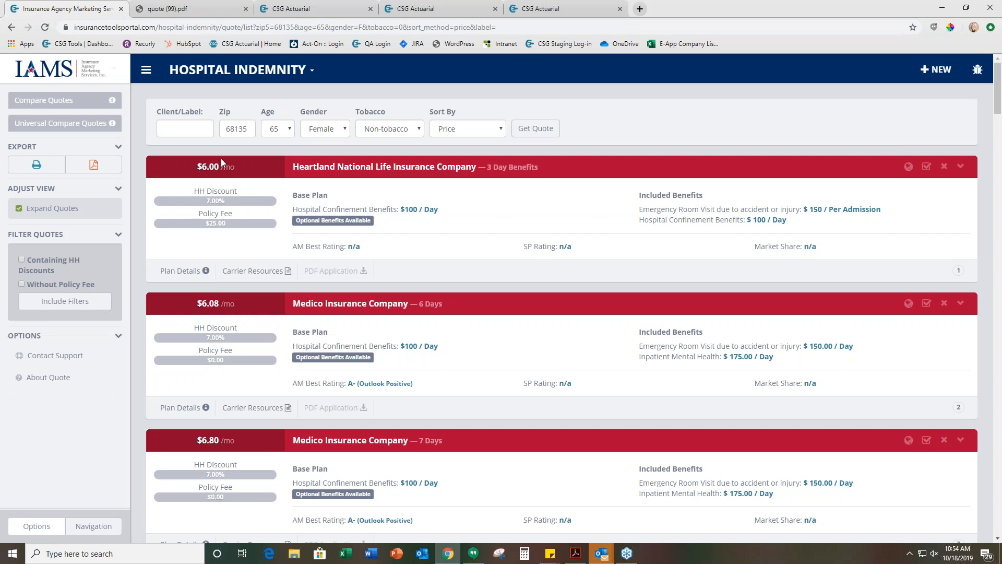
{"action": "left_click", "coordinate": [237, 69]}
{"action": "left_click", "coordinate": [212, 94]}
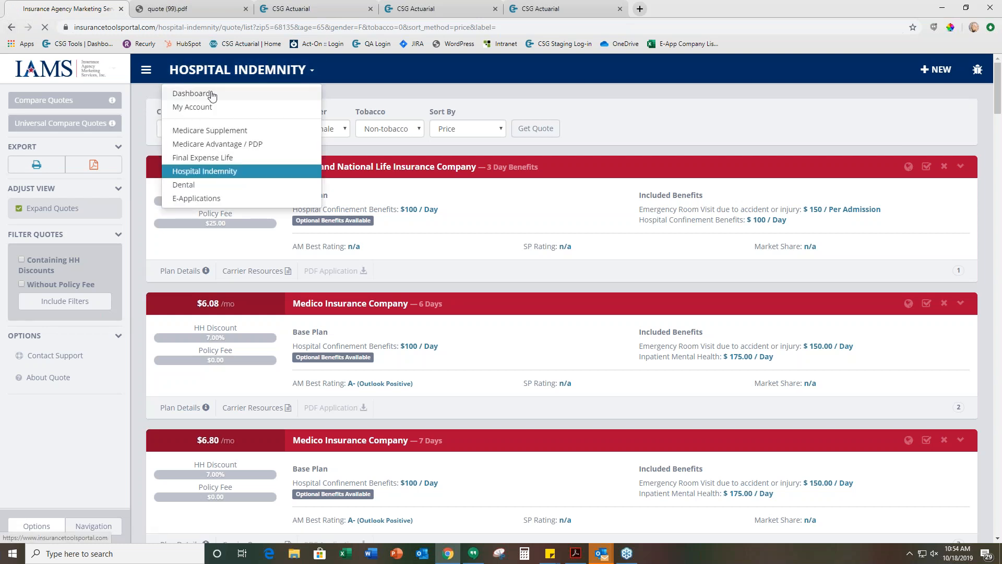